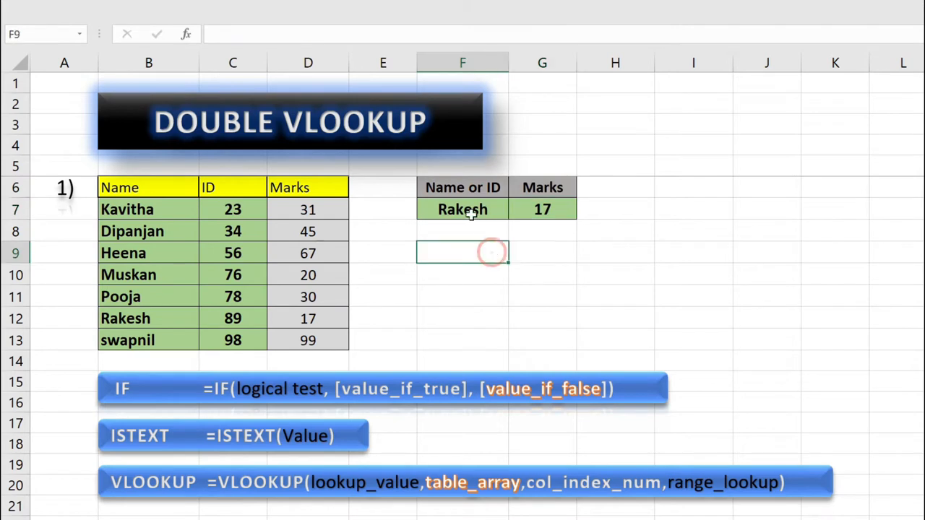
Examine the Name, ID and Marks columns alongside lookup cell F7 and the formula in G7.
{"action": "left_click", "coordinate": [469, 207]}
{"action": "left_click", "coordinate": [465, 273]}
{"action": "left_click", "coordinate": [468, 215]}
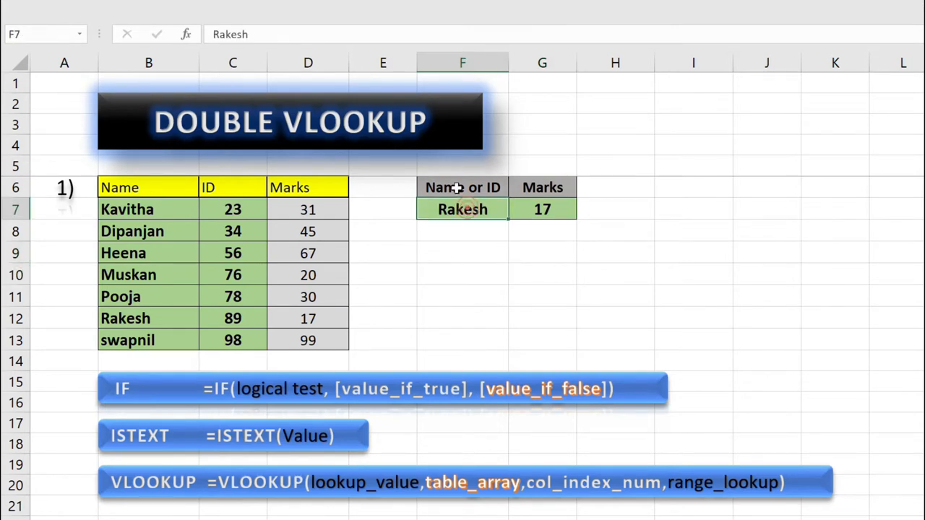
{"action": "left_click", "coordinate": [460, 186]}
{"action": "left_click", "coordinate": [468, 216]}
{"action": "left_click_drag", "start_coordinate": [139, 190], "coordinate": [144, 341]}
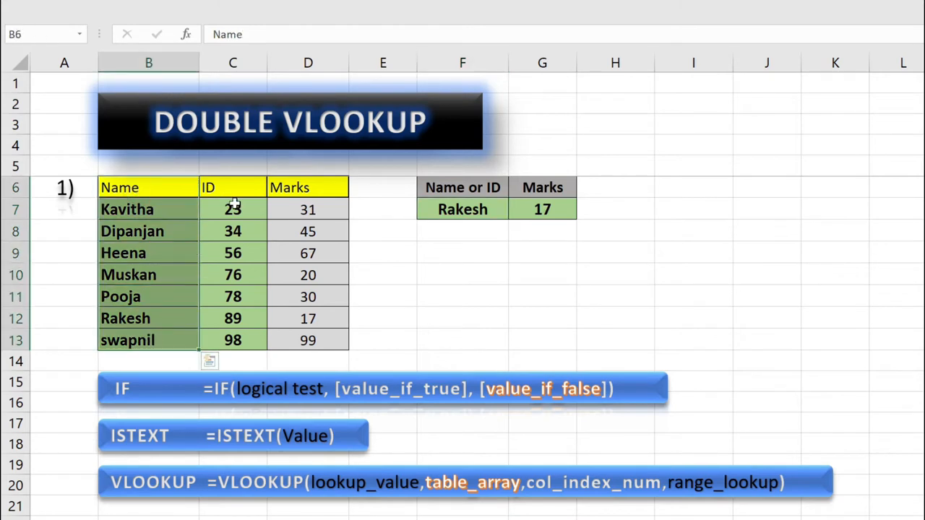
{"action": "left_click_drag", "start_coordinate": [240, 186], "coordinate": [233, 341]}
{"action": "left_click", "coordinate": [471, 206]}
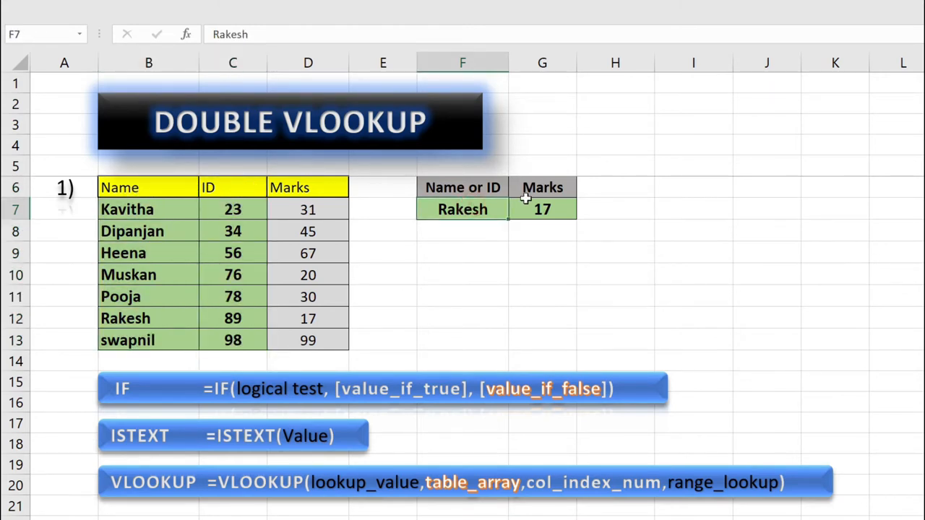
{"action": "left_click_drag", "start_coordinate": [315, 194], "coordinate": [335, 334]}
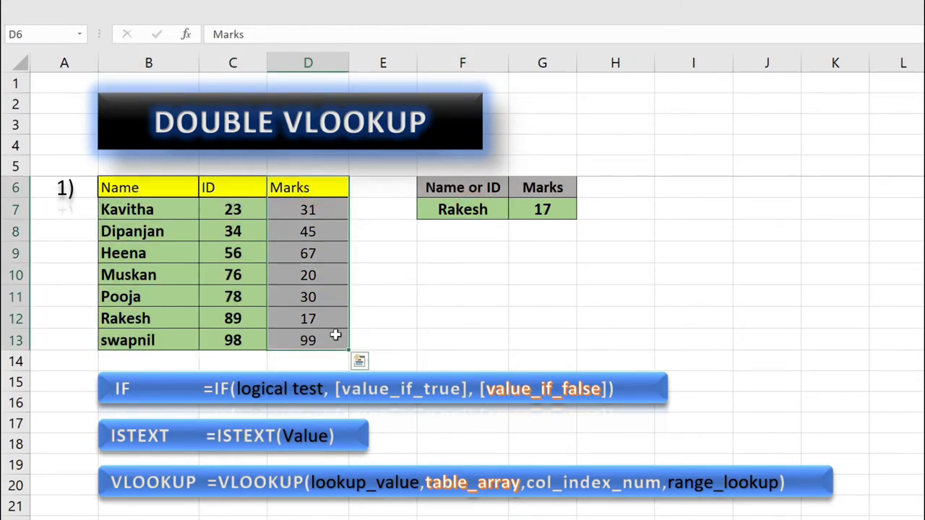
{"action": "left_click", "coordinate": [538, 213]}
{"action": "left_click", "coordinate": [457, 267]}
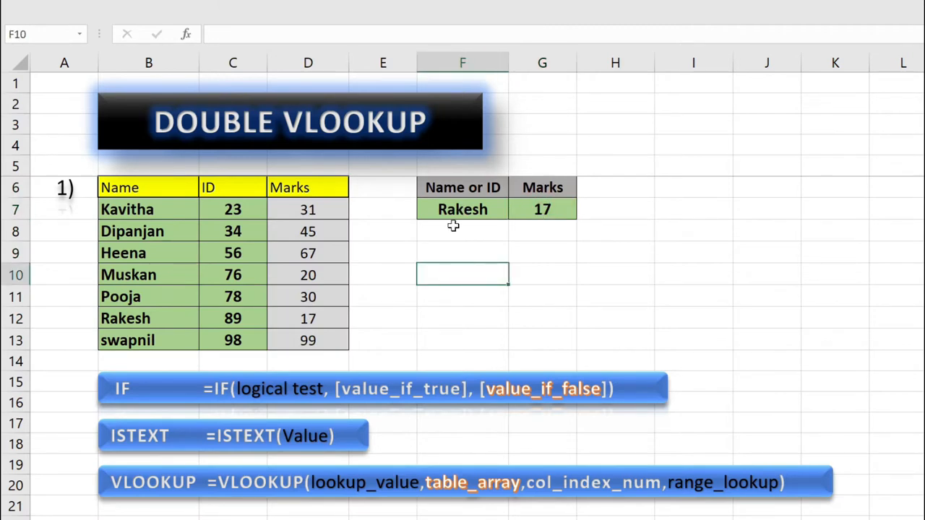
{"action": "left_click", "coordinate": [450, 209]}
{"action": "left_click", "coordinate": [308, 318]}
{"action": "left_click_drag", "start_coordinate": [185, 321], "coordinate": [322, 322]}
{"action": "left_click", "coordinate": [552, 202]}
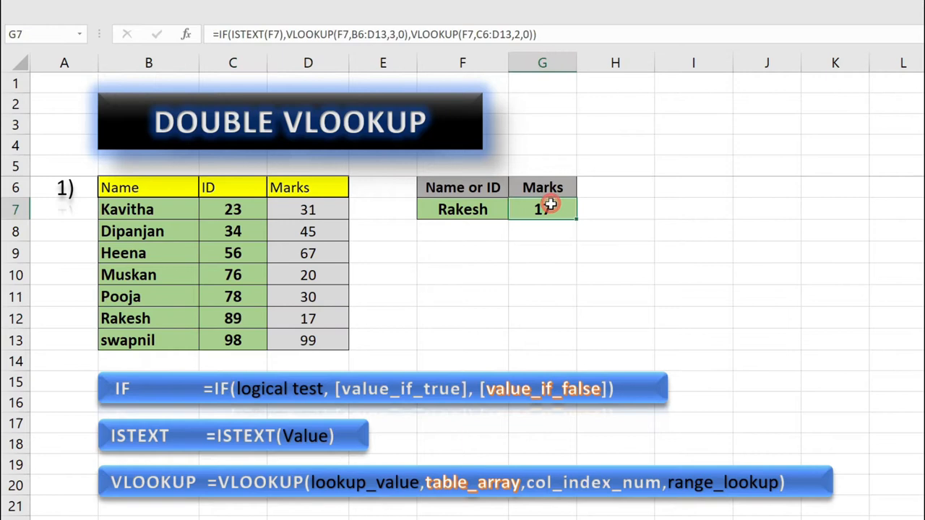
Replace the lookup value in F7 with the student name from B9 and compare G7 against the mark in D9.
{"action": "left_click", "coordinate": [470, 211]}
{"action": "type", "text": "Heena"}
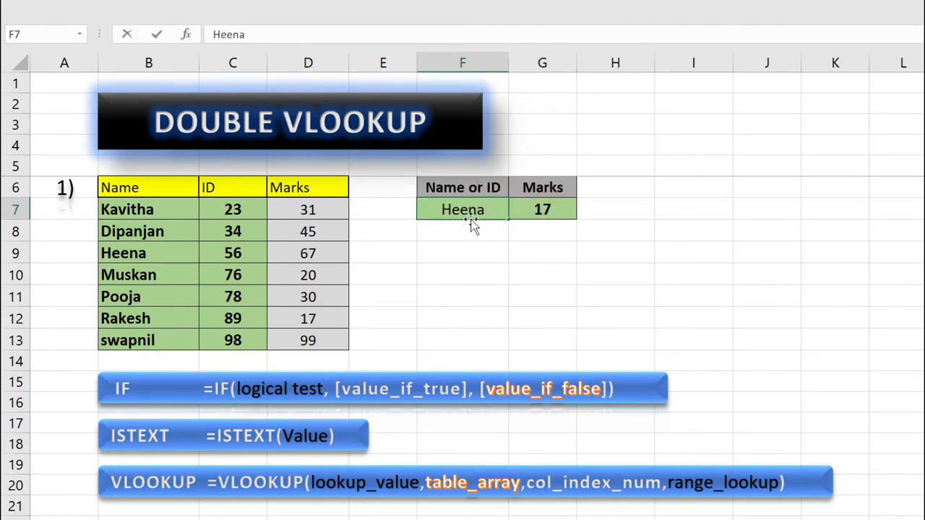
{"action": "key", "text": "Return"}
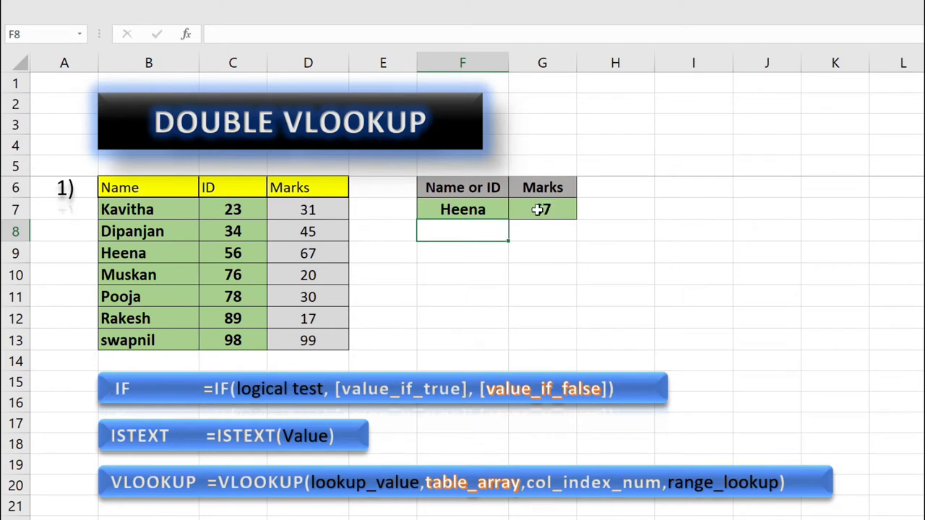
{"action": "left_click", "coordinate": [297, 251]}
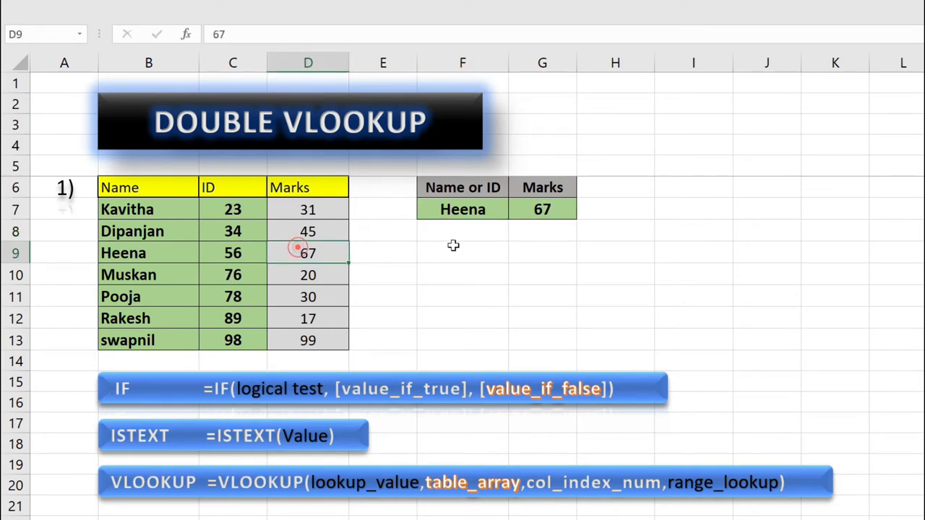
Enter the student name from B13 as the lookup value in F7 and check the mark returned in G7.
{"action": "left_click", "coordinate": [456, 210]}
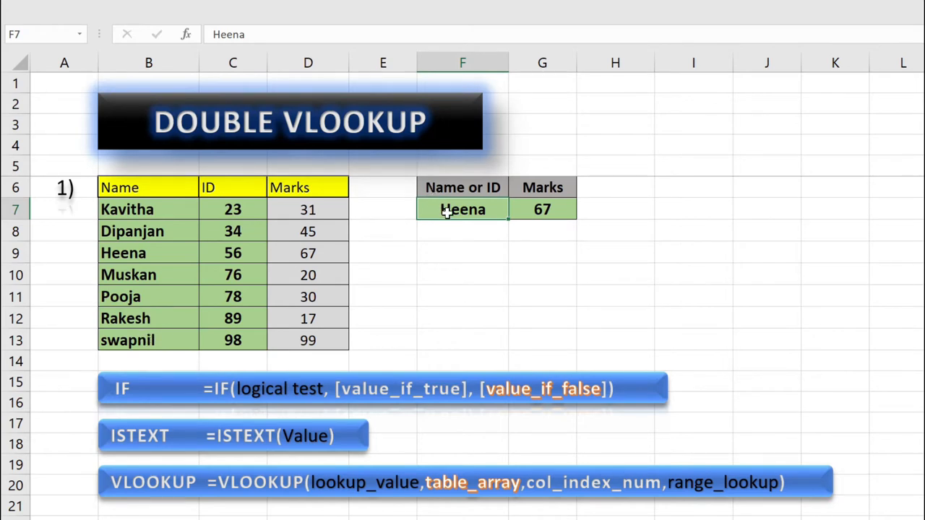
{"action": "type", "text": "Swapnil"}
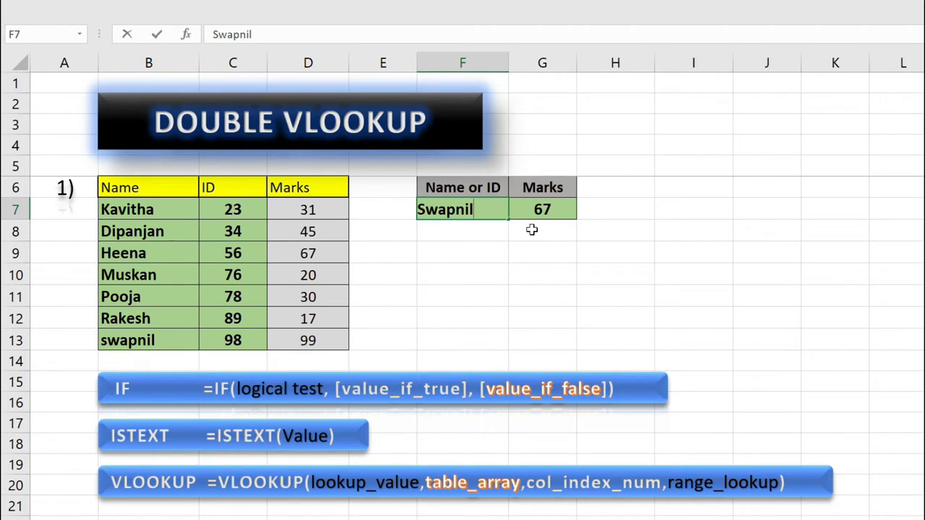
{"action": "key", "text": "Return"}
{"action": "left_click", "coordinate": [563, 257]}
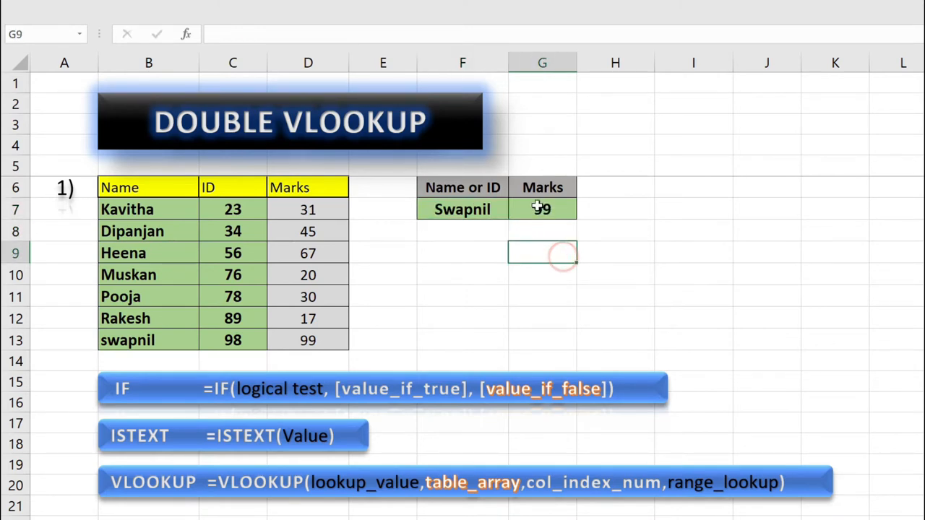
{"action": "left_click", "coordinate": [539, 207]}
{"action": "left_click", "coordinate": [484, 217]}
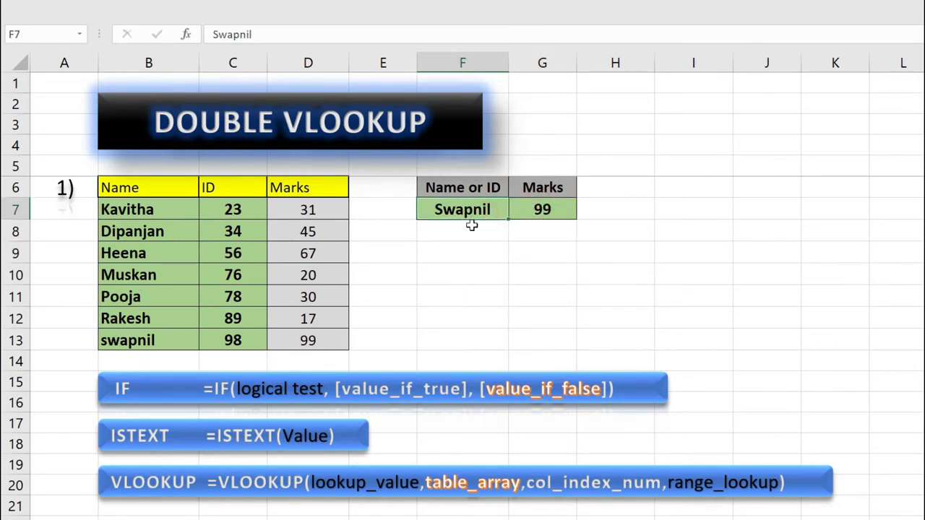
Test the lookup by ID by entering the student ID from C10 in F7 and inspect G7.
{"action": "left_click", "coordinate": [477, 262]}
{"action": "left_click", "coordinate": [469, 209]}
{"action": "type", "text": "76"}
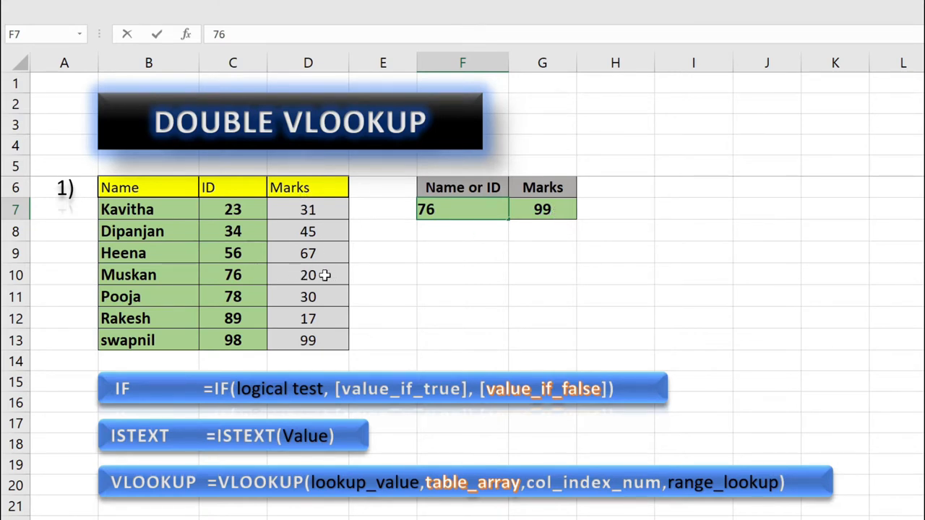
{"action": "key", "text": "Return"}
{"action": "left_click", "coordinate": [551, 213]}
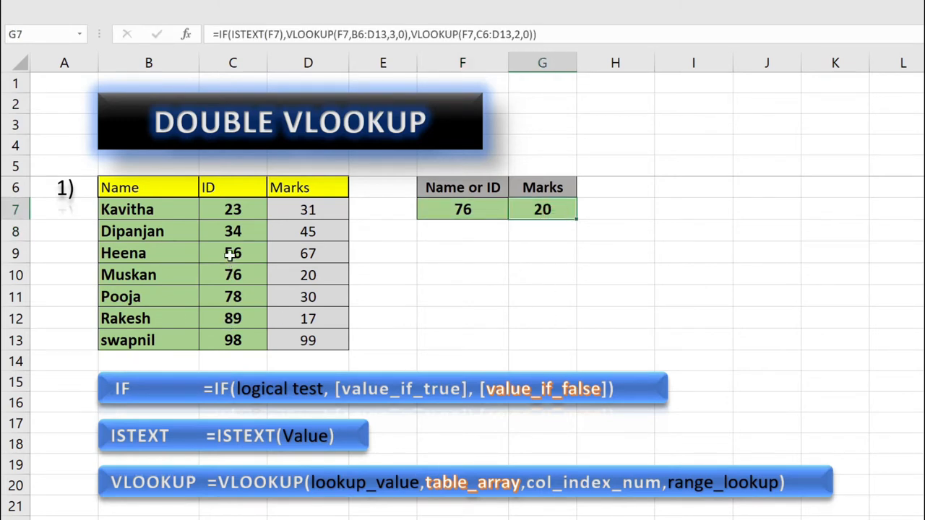
Set the lookup value in F7 to the student ID from C8, checking the matching mark in D8.
{"action": "left_click", "coordinate": [236, 233]}
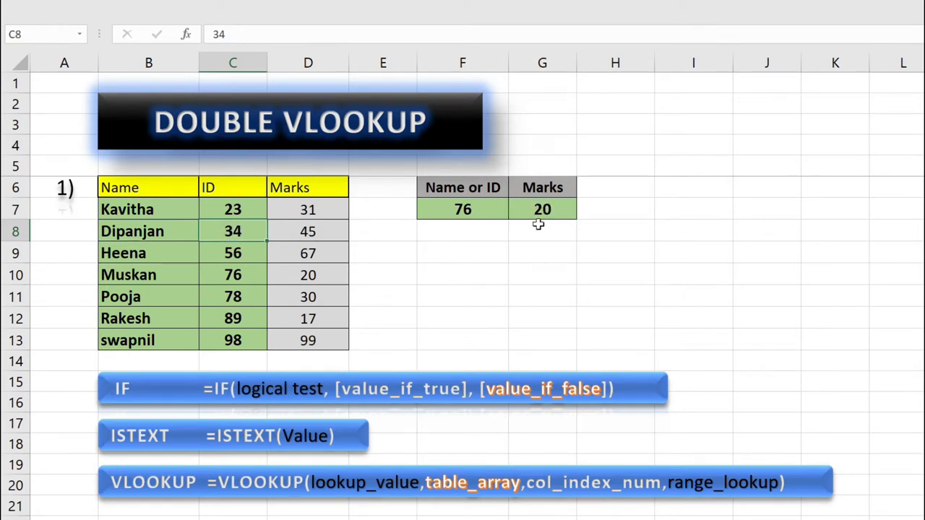
{"action": "left_click", "coordinate": [322, 228]}
{"action": "left_click", "coordinate": [250, 231]}
{"action": "left_click", "coordinate": [447, 213]}
{"action": "type", "text": "34"}
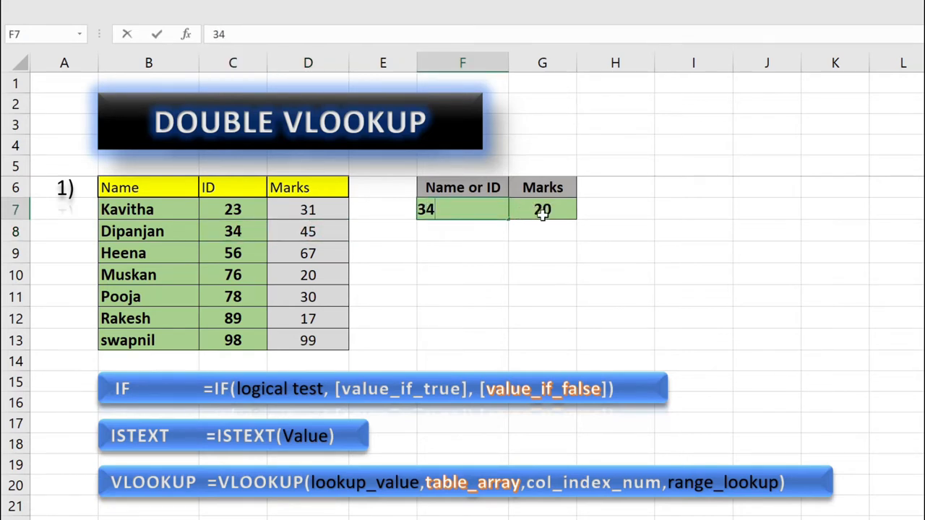
{"action": "key", "text": "Return"}
{"action": "left_click", "coordinate": [541, 249]}
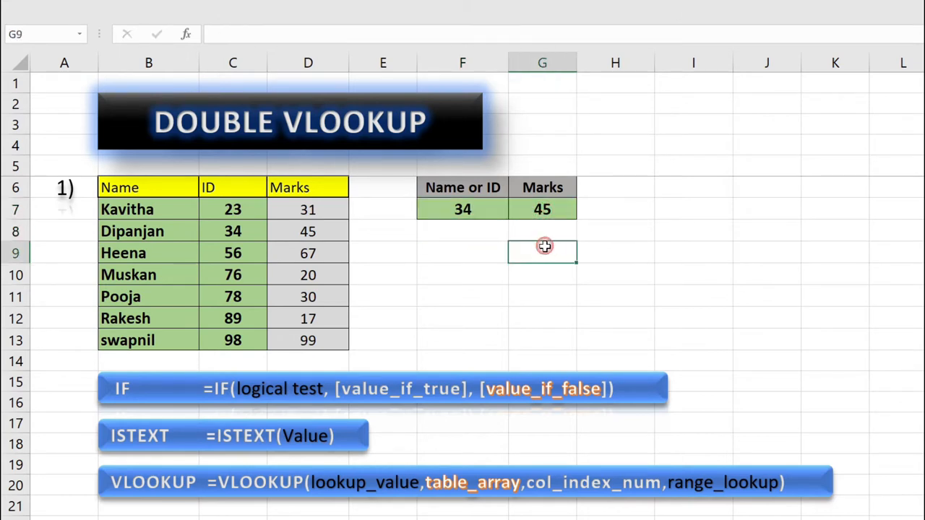
Review the lookup value and returned mark in F7:G7, plus the ISTEXT and VLOOKUP syntax boxes below the table.
{"action": "left_click", "coordinate": [489, 256]}
{"action": "left_click_drag", "start_coordinate": [458, 208], "coordinate": [516, 209]}
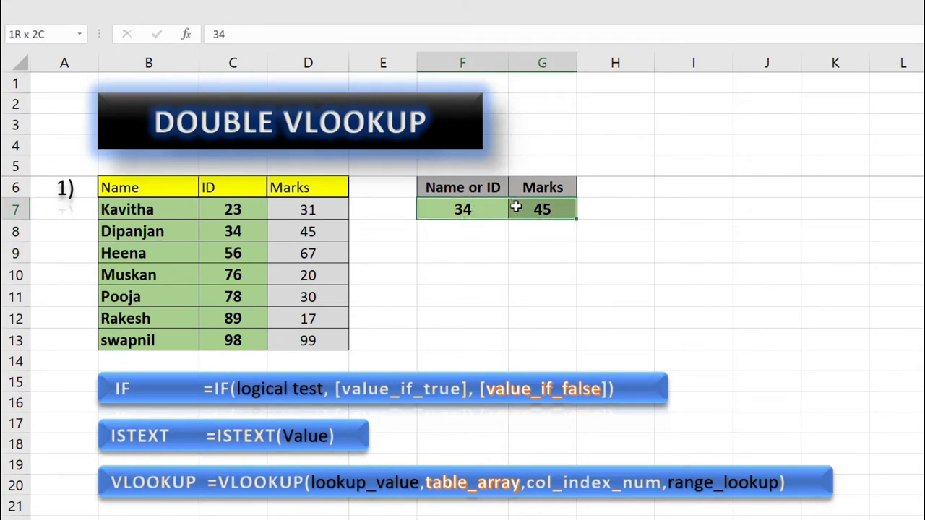
{"action": "left_click", "coordinate": [481, 252]}
{"action": "left_click", "coordinate": [536, 210]}
{"action": "left_click", "coordinate": [537, 252]}
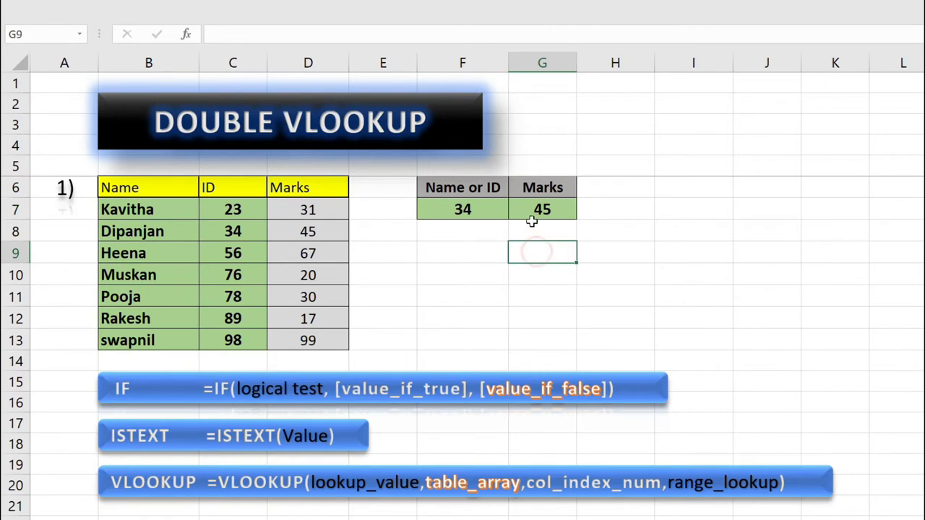
{"action": "left_click", "coordinate": [529, 210]}
{"action": "left_click", "coordinate": [528, 247]}
{"action": "left_click", "coordinate": [471, 210]}
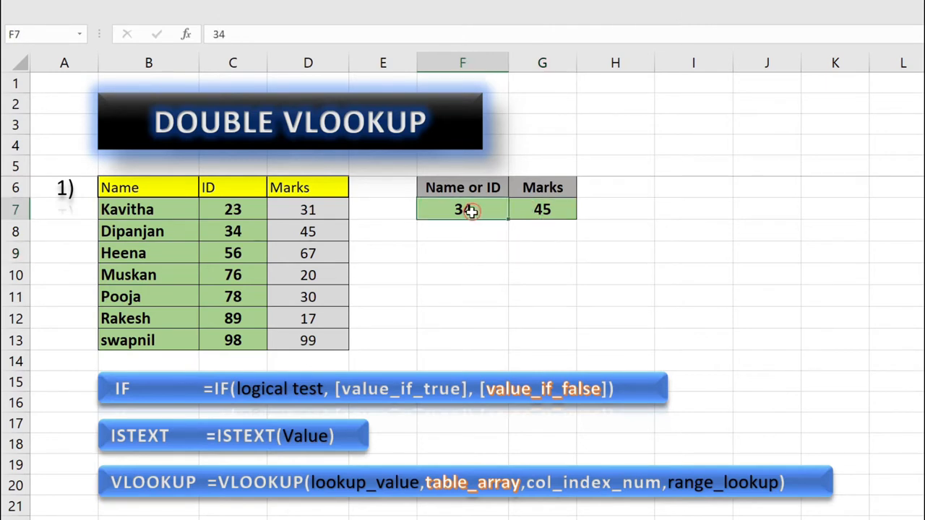
{"action": "left_click", "coordinate": [476, 258]}
{"action": "left_click", "coordinate": [475, 257]}
{"action": "left_click", "coordinate": [524, 260]}
{"action": "left_click", "coordinate": [474, 214]}
{"action": "left_click", "coordinate": [471, 270]}
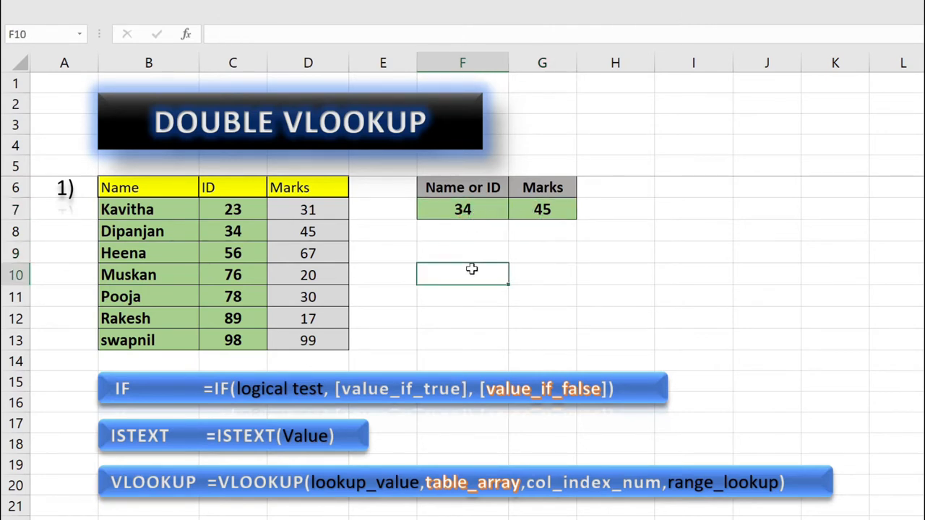
{"action": "left_click", "coordinate": [531, 217]}
{"action": "left_click", "coordinate": [522, 254]}
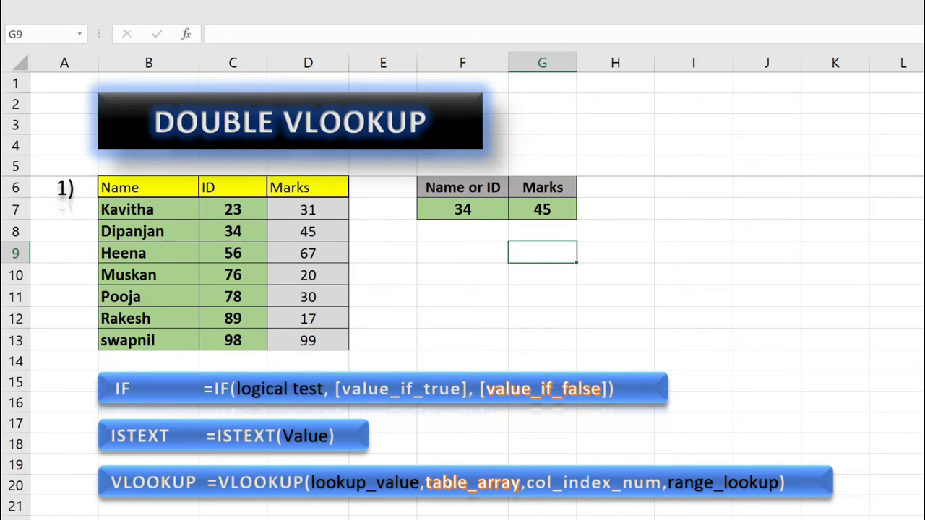
{"action": "left_click", "coordinate": [233, 430]}
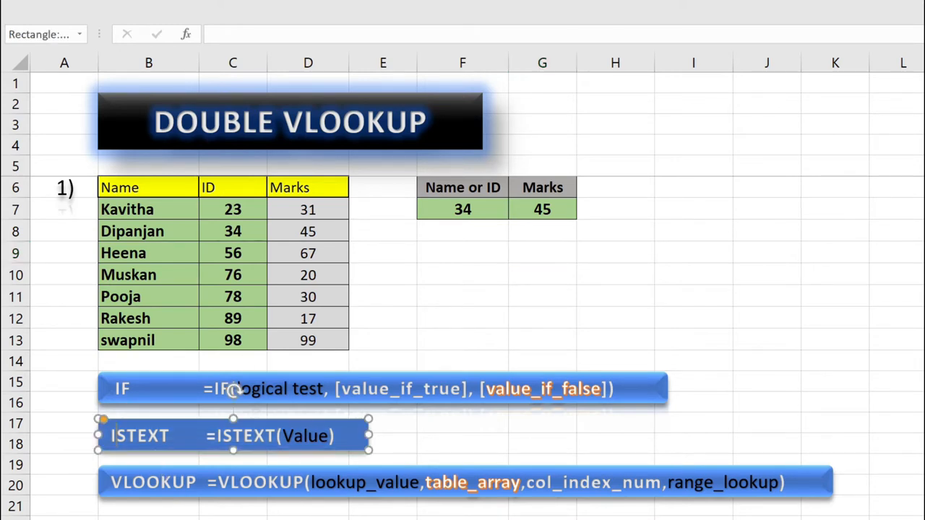
{"action": "left_click", "coordinate": [146, 482]}
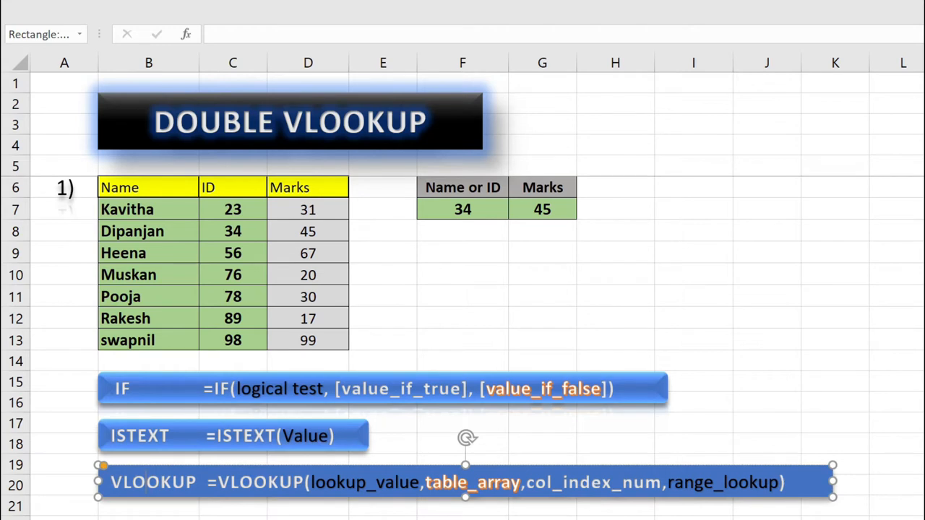
{"action": "left_click", "coordinate": [440, 299]}
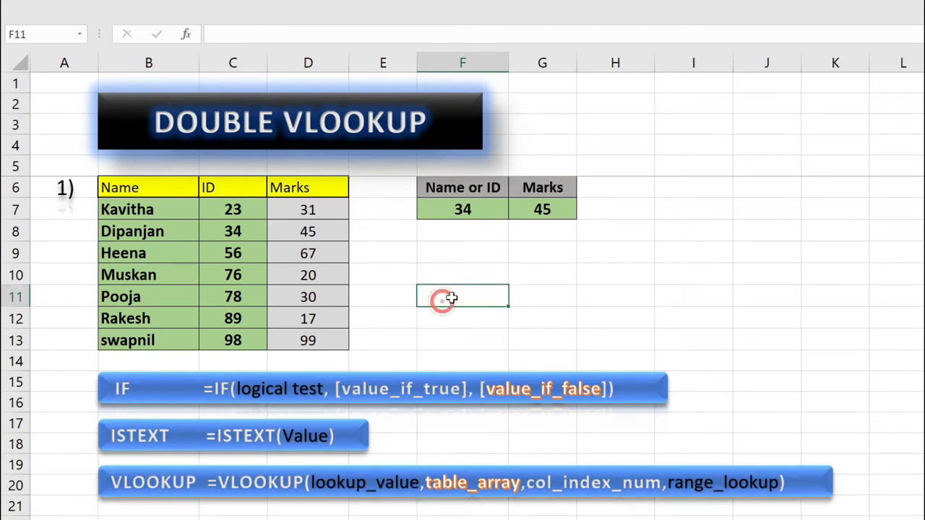
Delete the existing formula from the Marks result cell G7.
{"action": "left_click", "coordinate": [539, 211]}
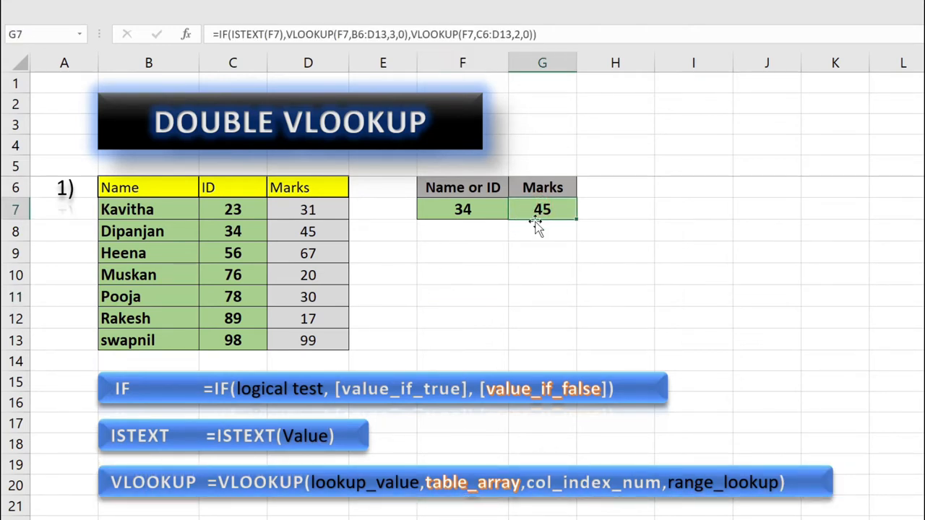
{"action": "key", "text": "Delete"}
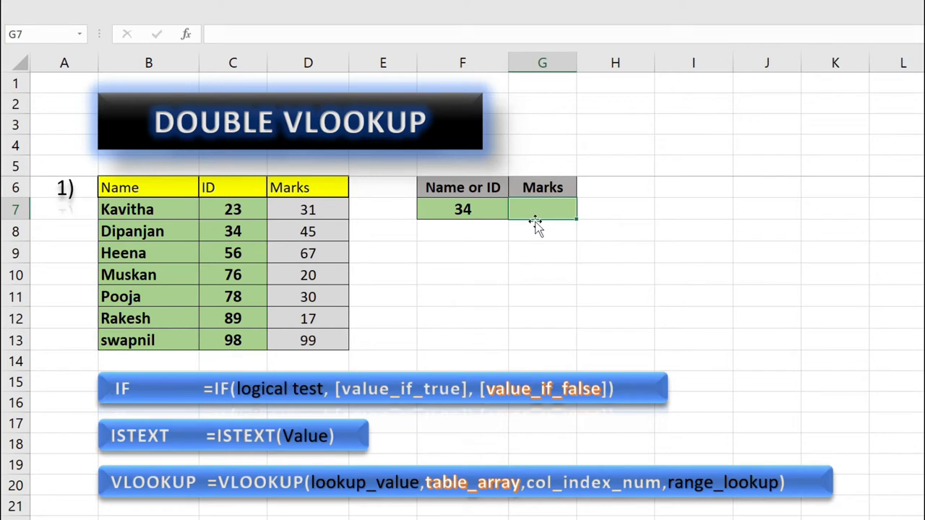
{"action": "left_click", "coordinate": [526, 285]}
{"action": "left_click", "coordinate": [542, 211]}
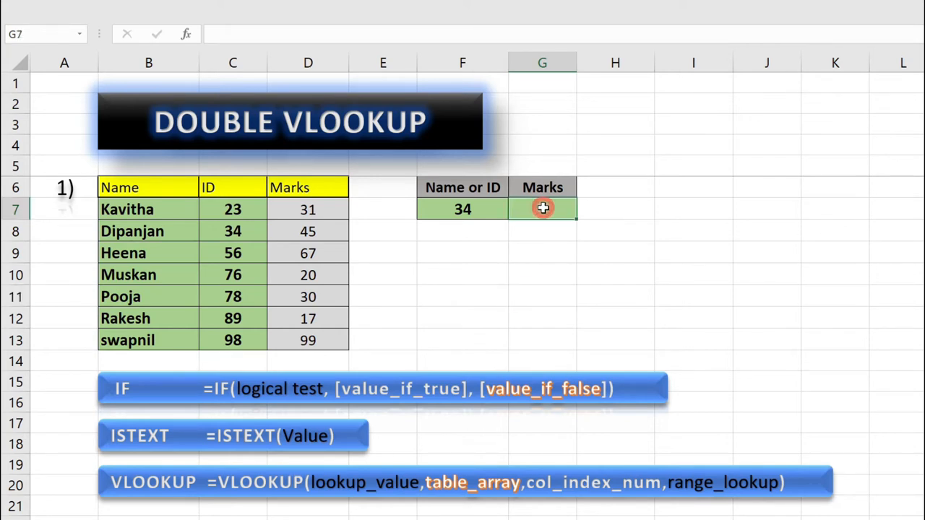
{"action": "left_click", "coordinate": [549, 272]}
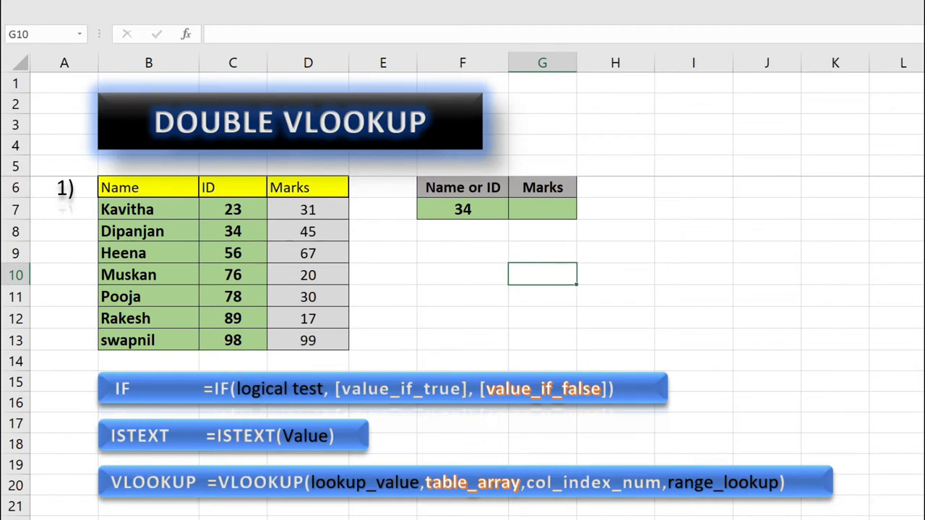
Review the IF syntax box, highlighting its logical test argument.
{"action": "left_click", "coordinate": [245, 388]}
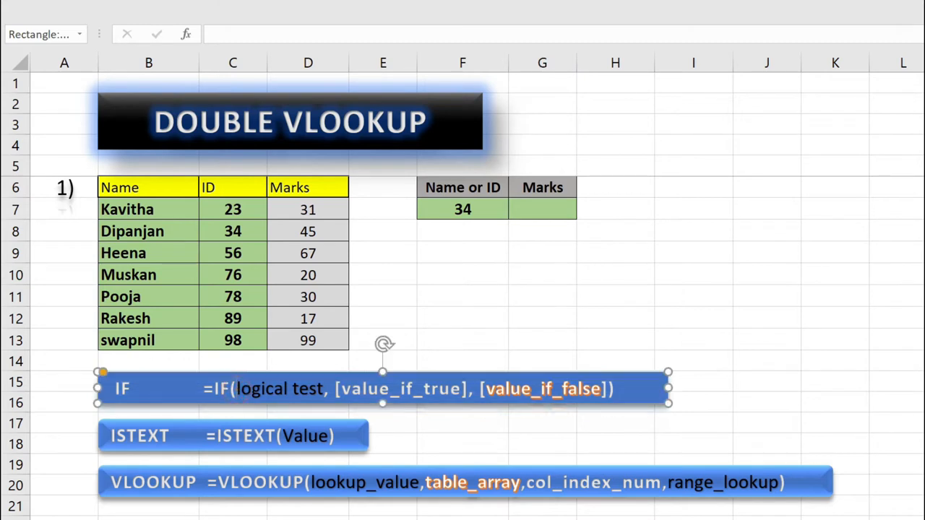
{"action": "left_click_drag", "start_coordinate": [237, 389], "coordinate": [322, 404]}
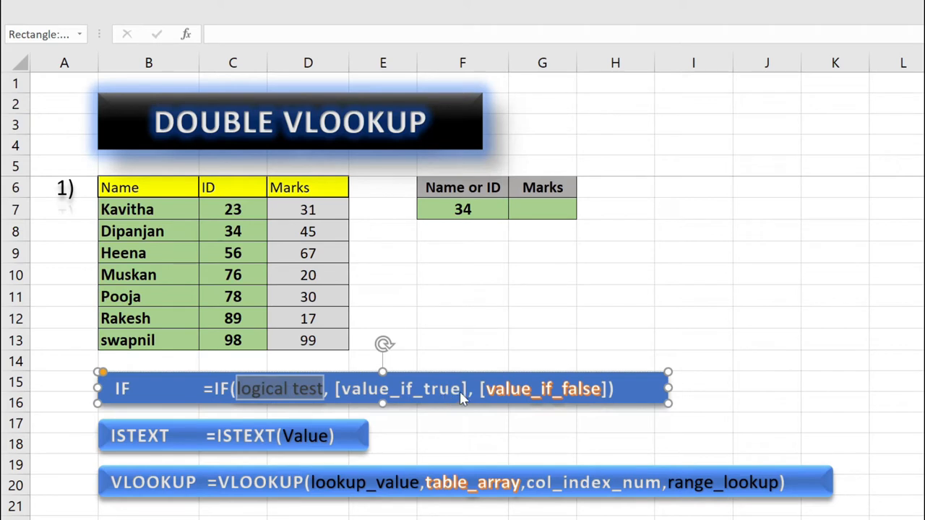
{"action": "key", "text": "Escape"}
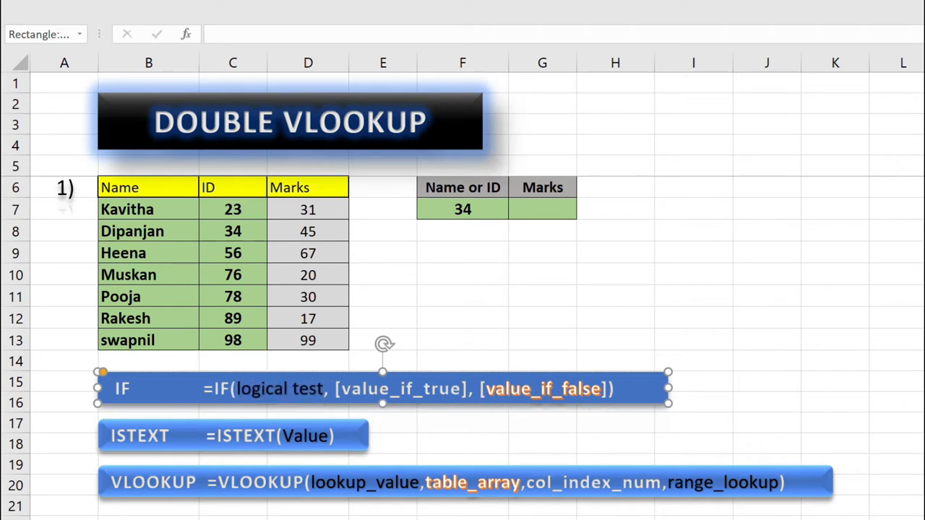
{"action": "left_click", "coordinate": [496, 282]}
{"action": "left_click", "coordinate": [545, 209]}
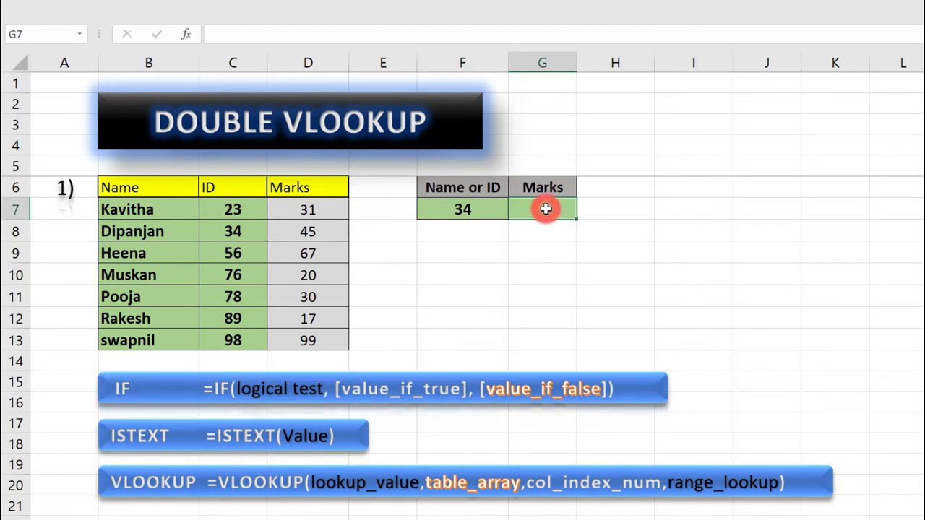
{"action": "type", "text": "="}
{"action": "key", "text": "Escape"}
{"action": "left_click", "coordinate": [532, 259]}
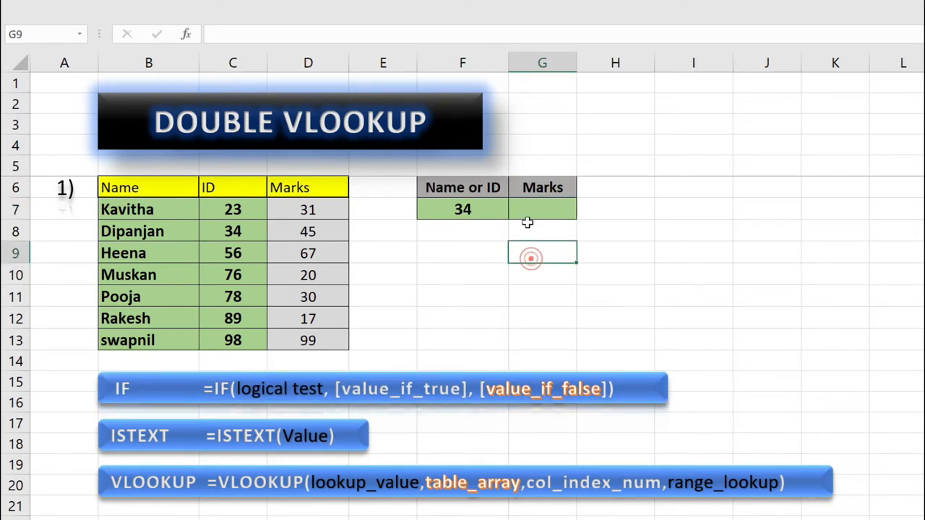
{"action": "left_click", "coordinate": [528, 209]}
{"action": "type", "text": "="}
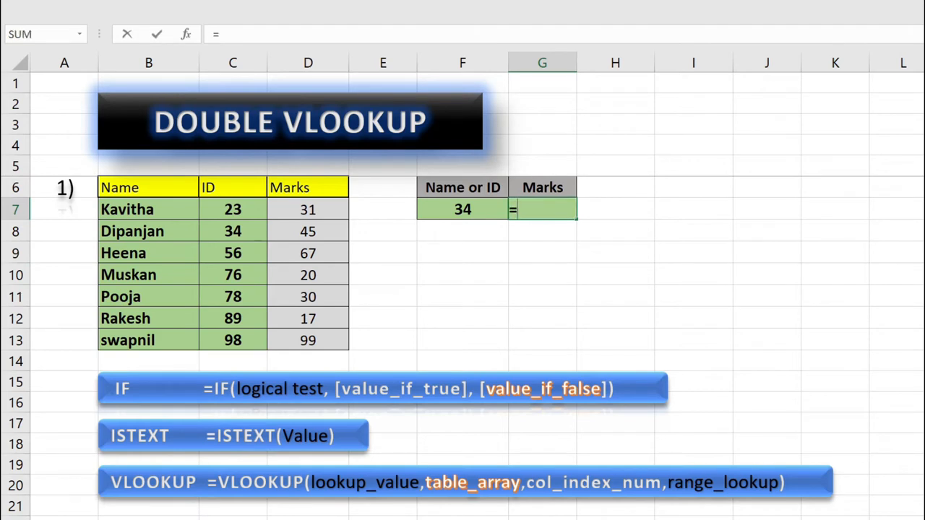
{"action": "type", "text": "if"}
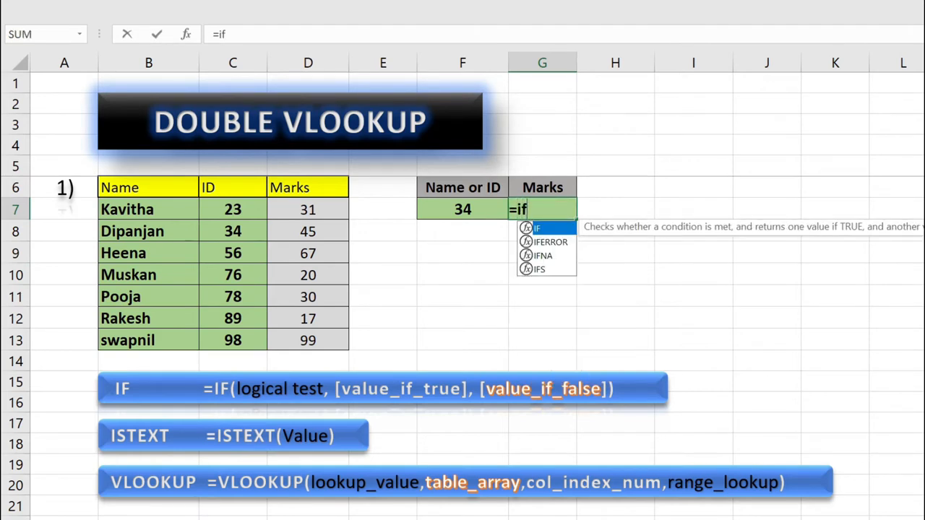
{"action": "double_click", "coordinate": [557, 230]}
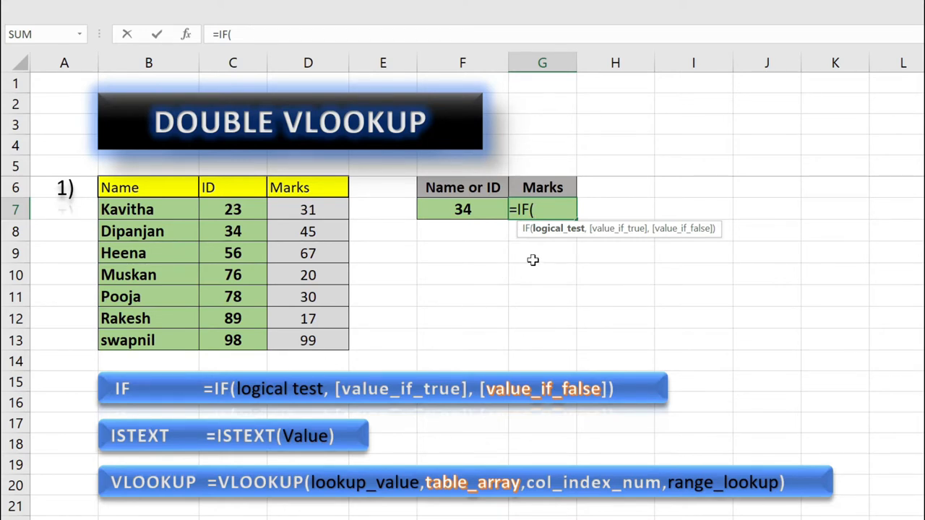
{"action": "type", "text": "istex"}
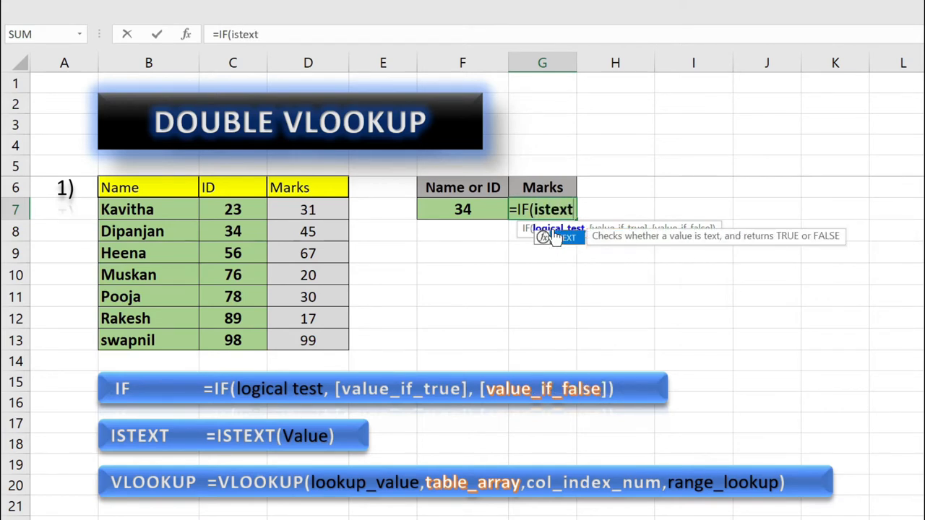
{"action": "type", "text": "t"}
{"action": "double_click", "coordinate": [555, 237]}
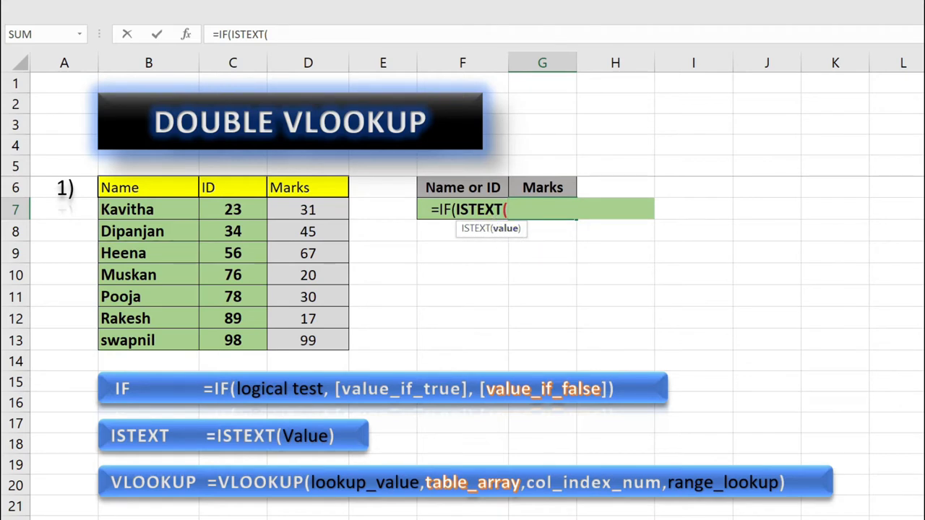
{"action": "key", "text": "Left"}
{"action": "key", "text": "Left"}
{"action": "key", "text": "Left"}
{"action": "key", "text": "Left"}
{"action": "key", "text": "Left"}
{"action": "key", "text": "Left"}
{"action": "key", "text": "Left"}
{"action": "key", "text": "Left"}
{"action": "key", "text": "Left"}
{"action": "key", "text": "Left"}
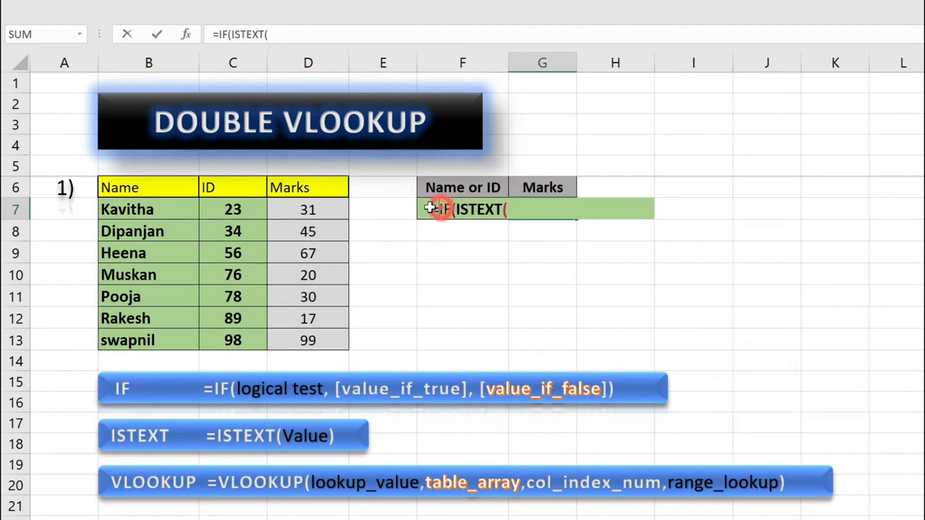
{"action": "left_click", "coordinate": [462, 209]}
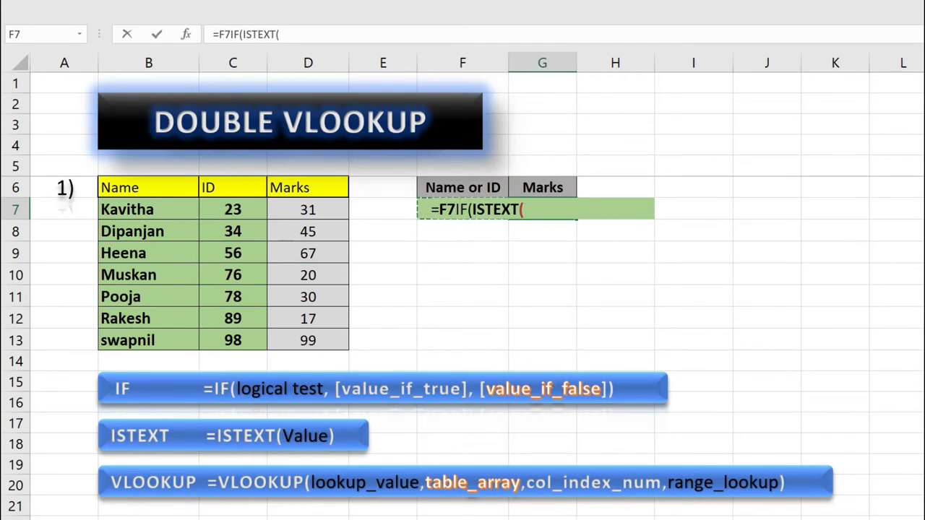
{"action": "left_click", "coordinate": [525, 211]}
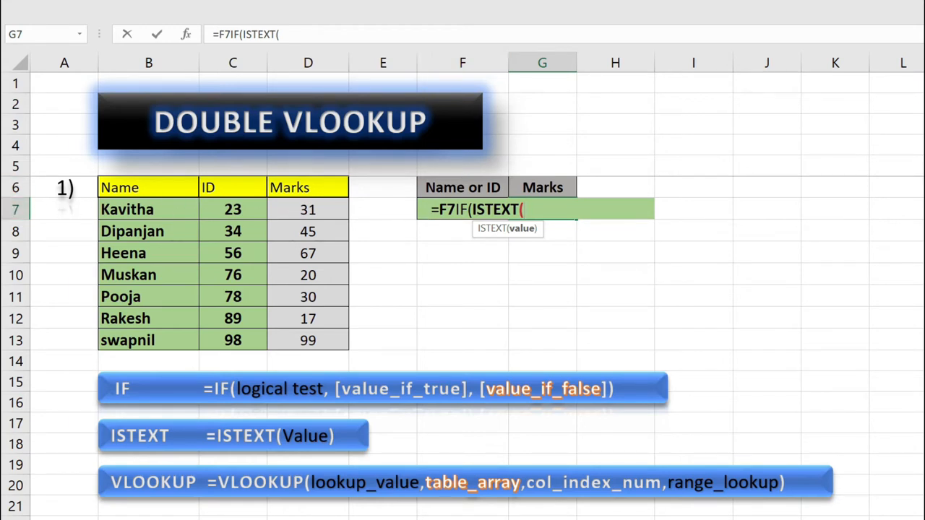
{"action": "key", "text": "Escape"}
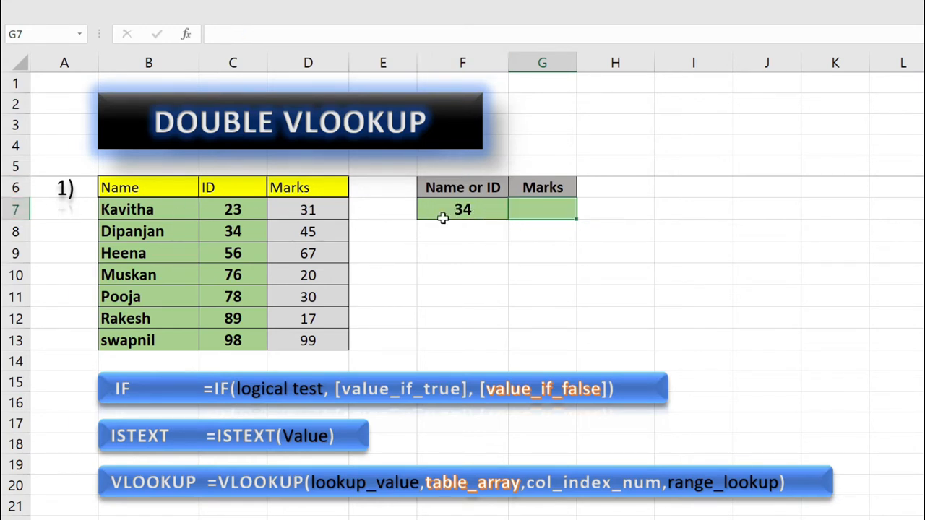
{"action": "left_click", "coordinate": [562, 233]}
{"action": "left_click", "coordinate": [553, 211]}
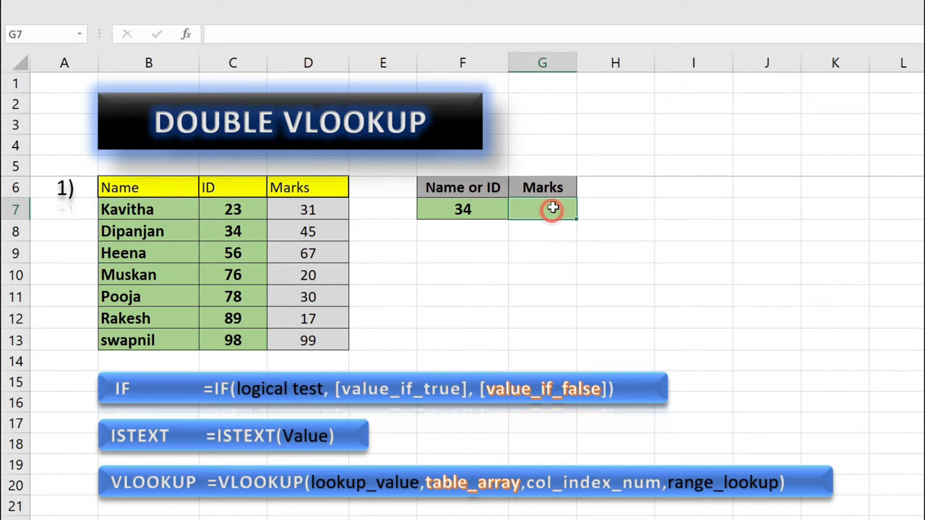
{"action": "left_click", "coordinate": [544, 245]}
Start an IF formula in the Marks result cell G7 with ISTEXT(F7) as its logical test.
{"action": "left_click", "coordinate": [542, 211]}
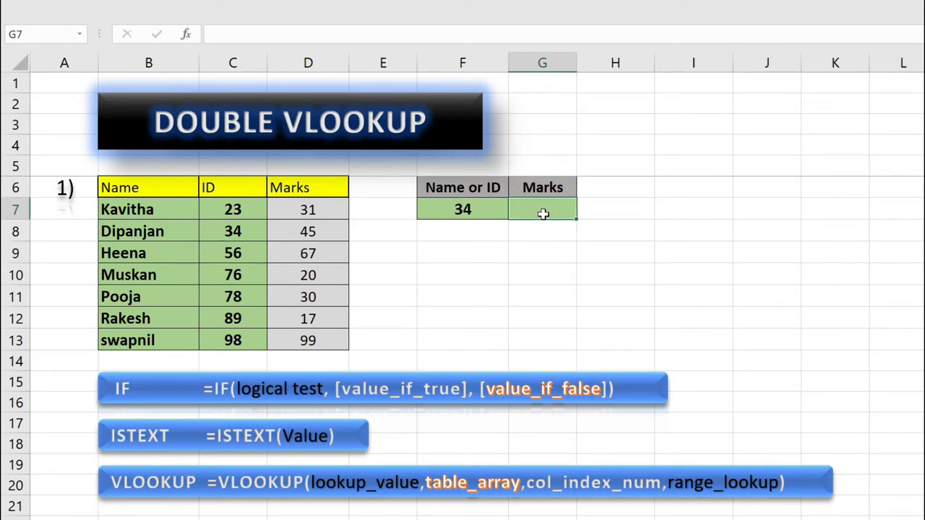
{"action": "type", "text": "=if"}
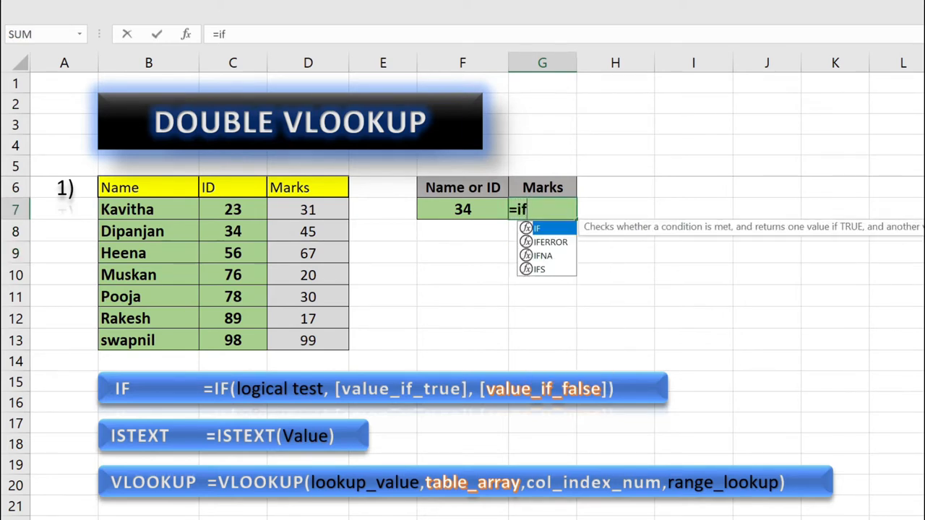
{"action": "key", "text": "Tab"}
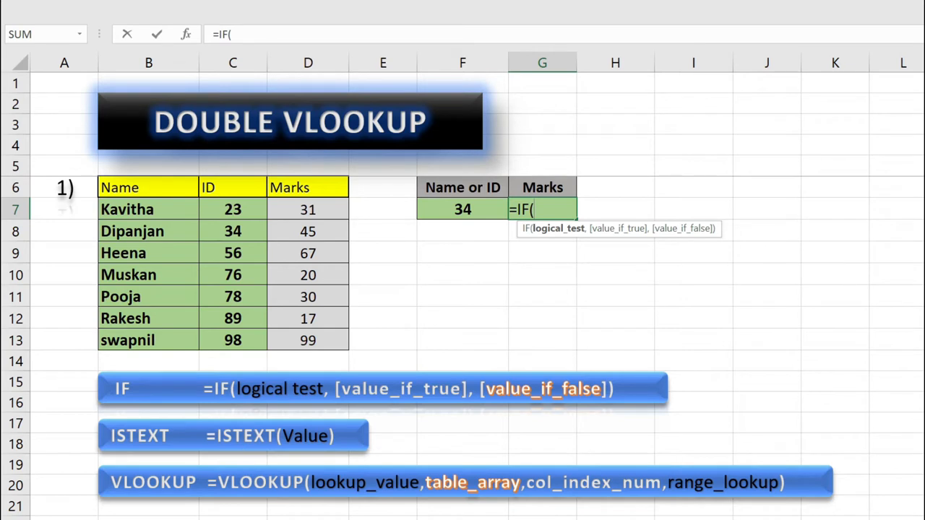
{"action": "type", "text": "istex"}
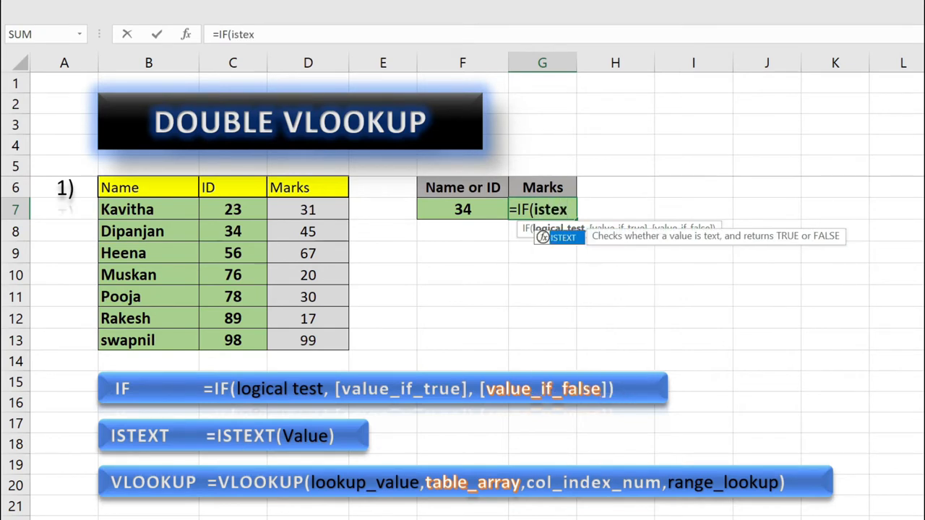
{"action": "key", "text": "Tab"}
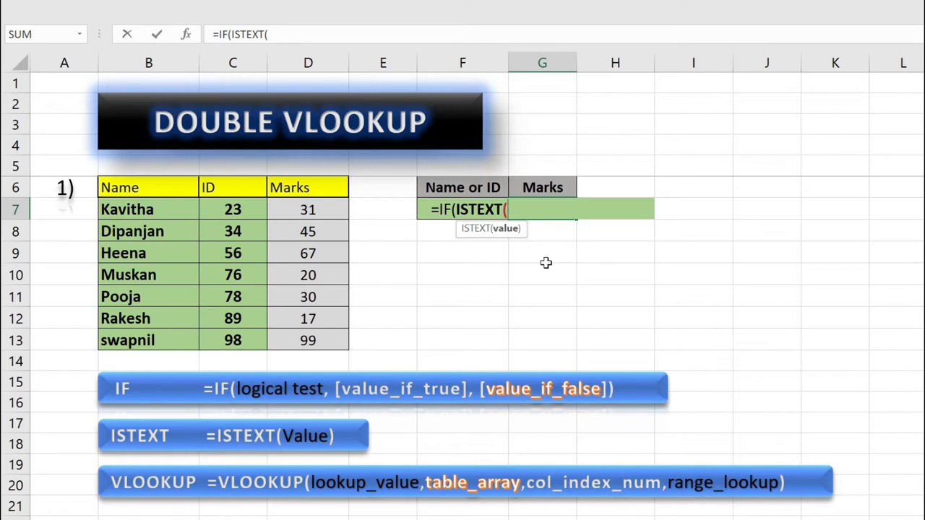
{"action": "key", "text": "Left"}
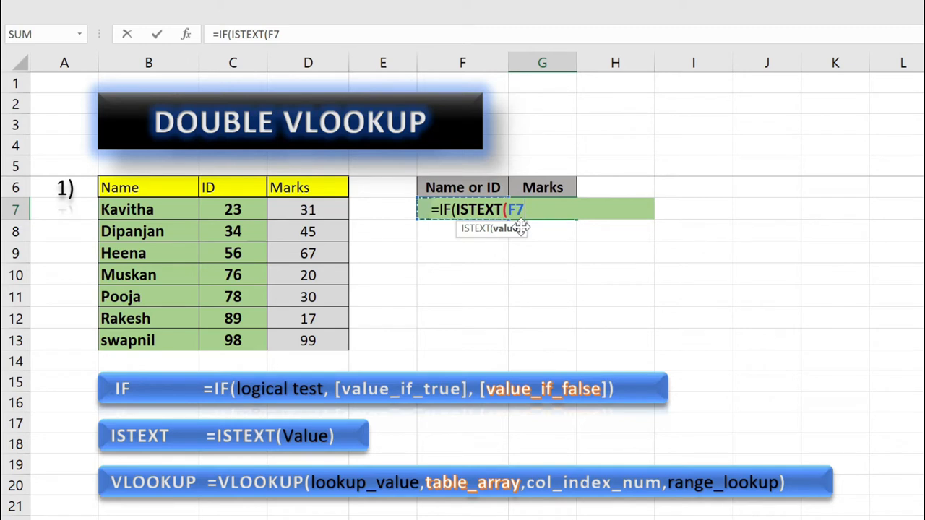
{"action": "type", "text": ")"}
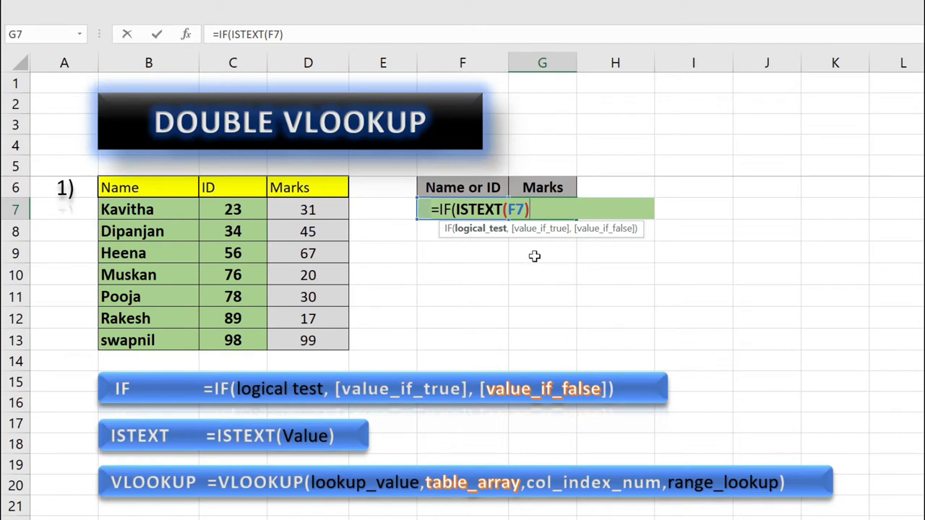
{"action": "type", "text": ","}
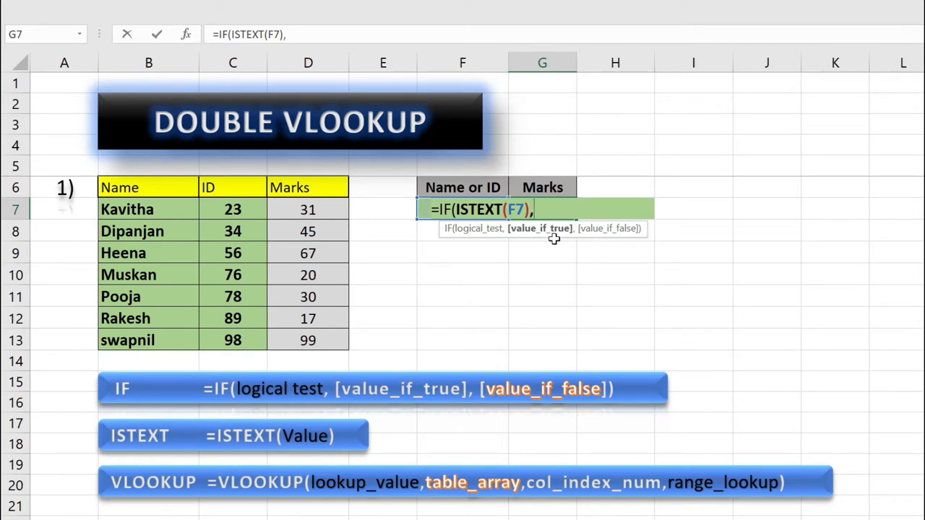
Add a VLOOKUP as the IF's value_if_true, with F7 as lookup value and B6:D13 as table array.
{"action": "type", "text": "vloo"}
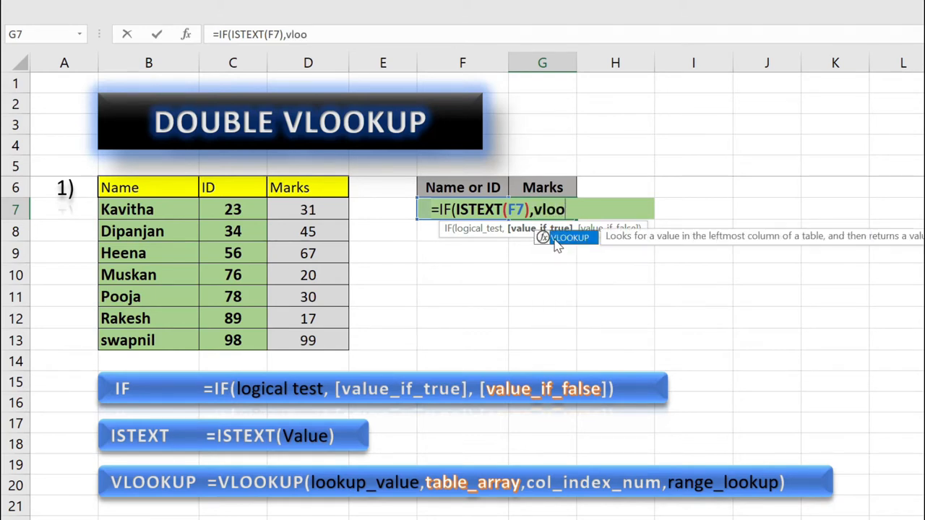
{"action": "key", "text": "Tab"}
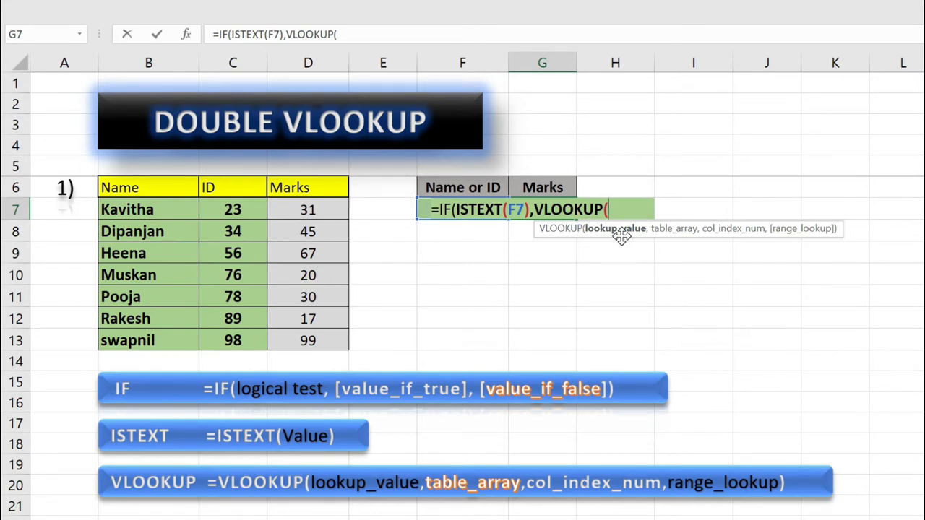
{"action": "key", "text": "Left"}
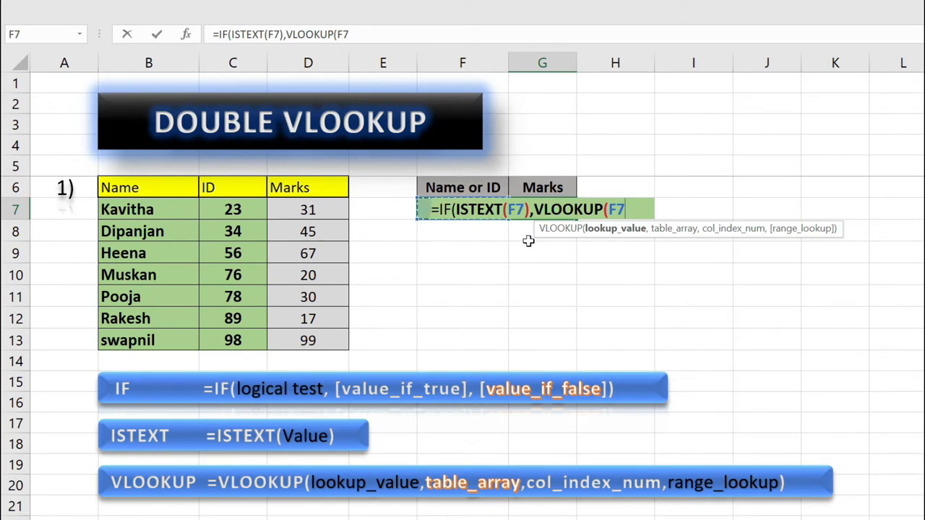
{"action": "type", "text": ","}
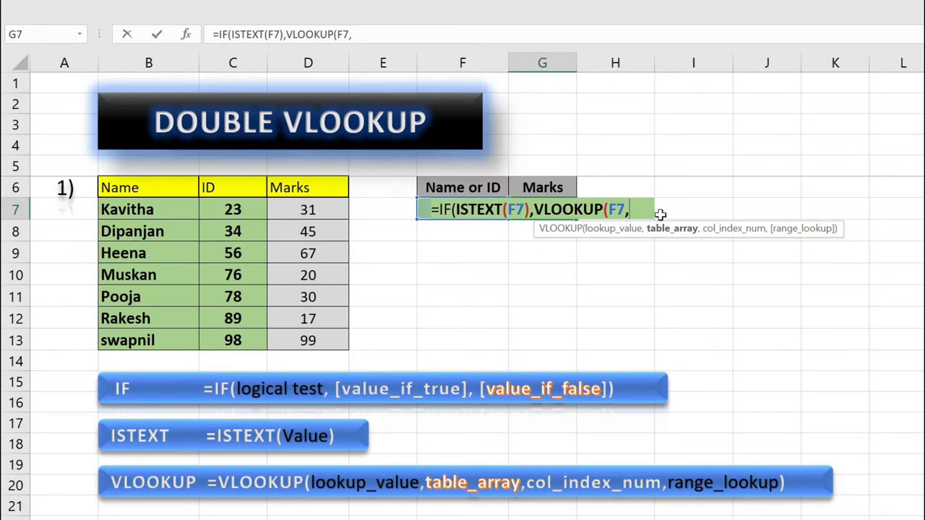
{"action": "left_click", "coordinate": [128, 191]}
{"action": "left_click_drag", "start_coordinate": [128, 190], "coordinate": [309, 341]}
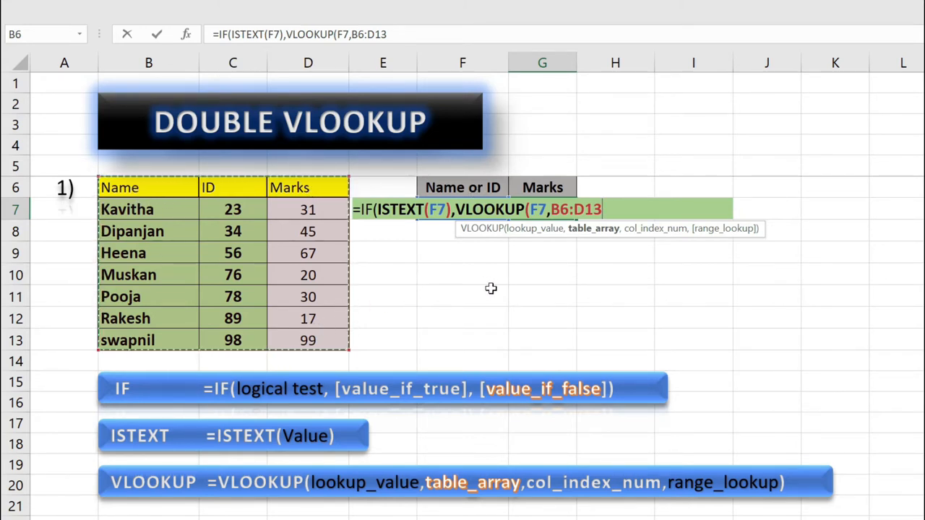
{"action": "type", "text": ","}
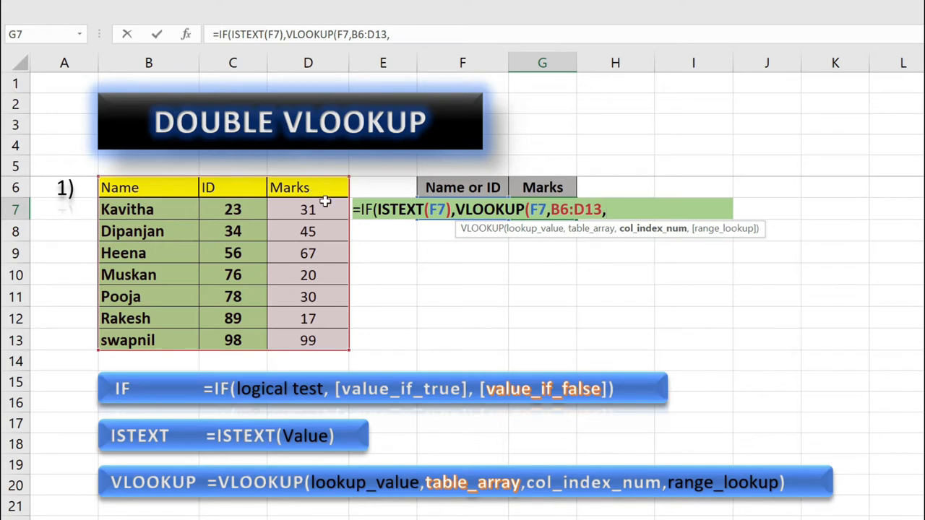
Complete the first VLOOKUP with column index 3 and range lookup 0, moving on to the value_if_false argument.
{"action": "type", "text": "3,"}
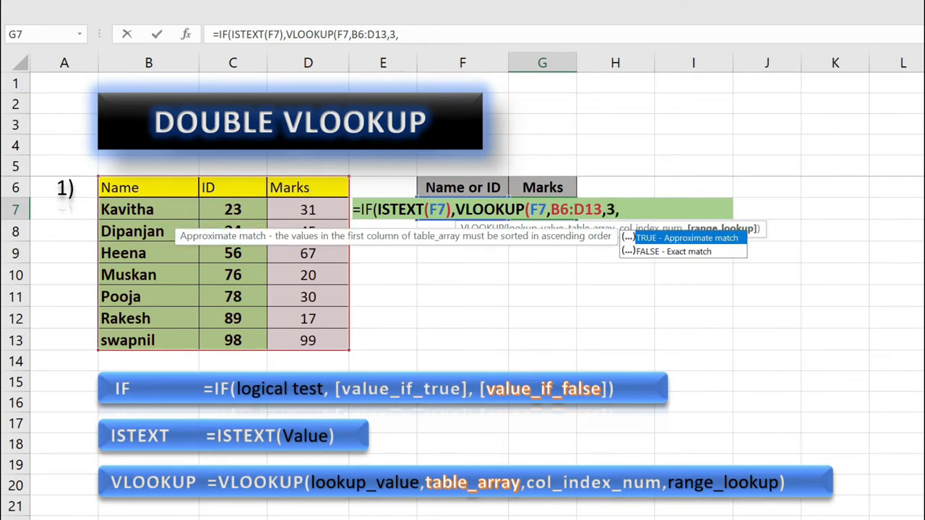
{"action": "type", "text": "0"}
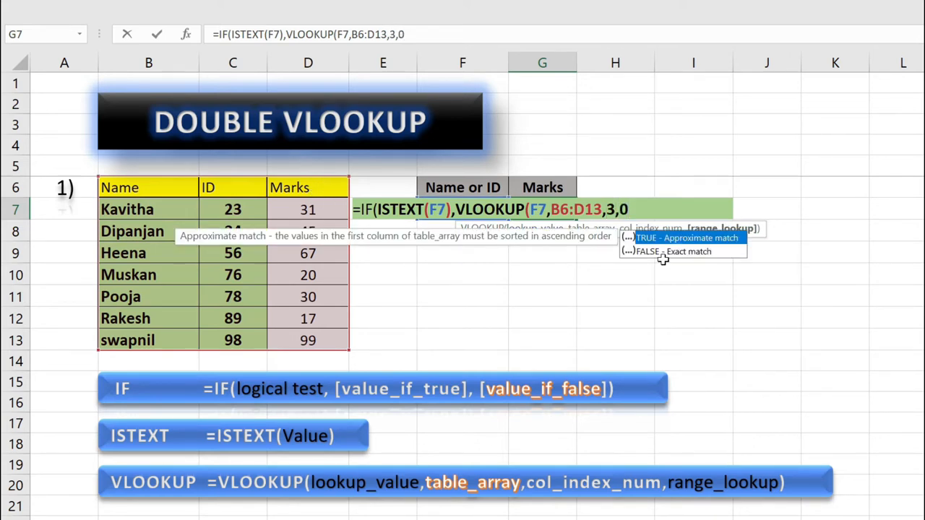
{"action": "type", "text": ")"}
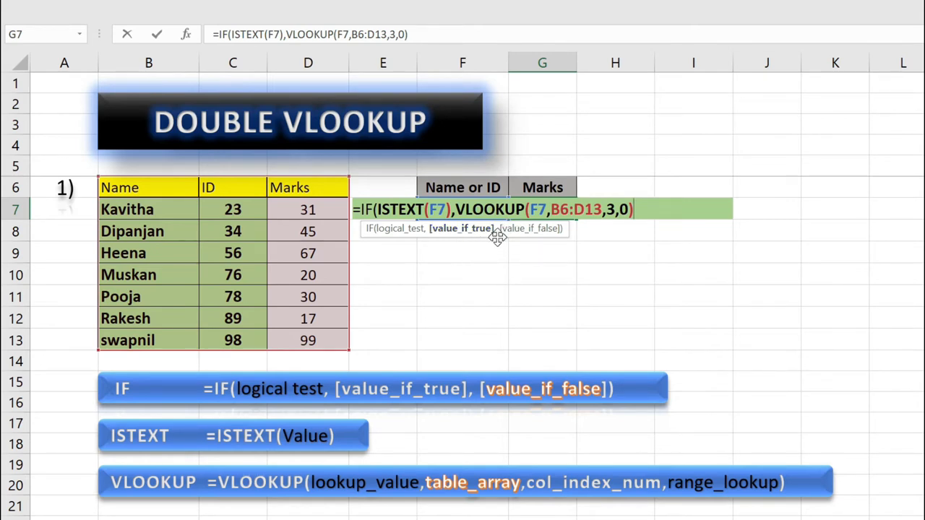
{"action": "type", "text": ","}
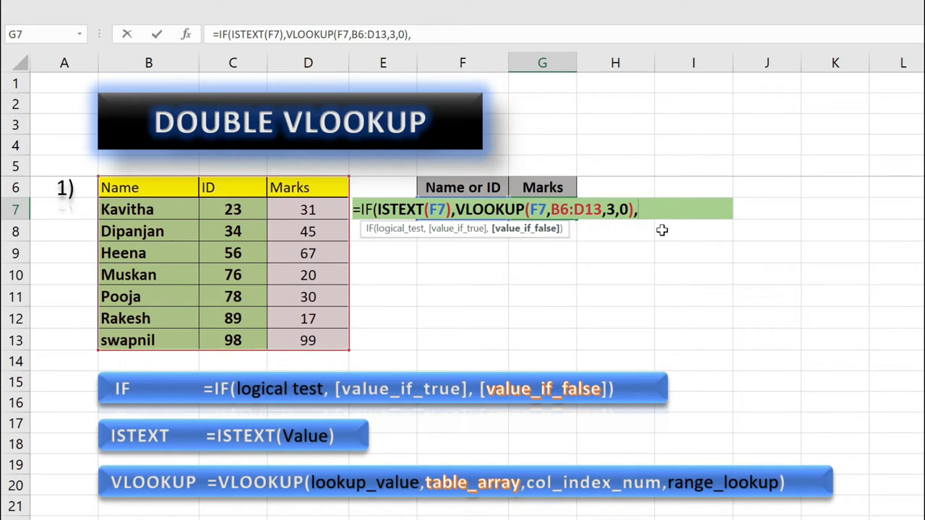
Add a second VLOOKUP as the IF's value_if_false, with F7 as lookup value and C6:D13 as table array.
{"action": "type", "text": "vl"}
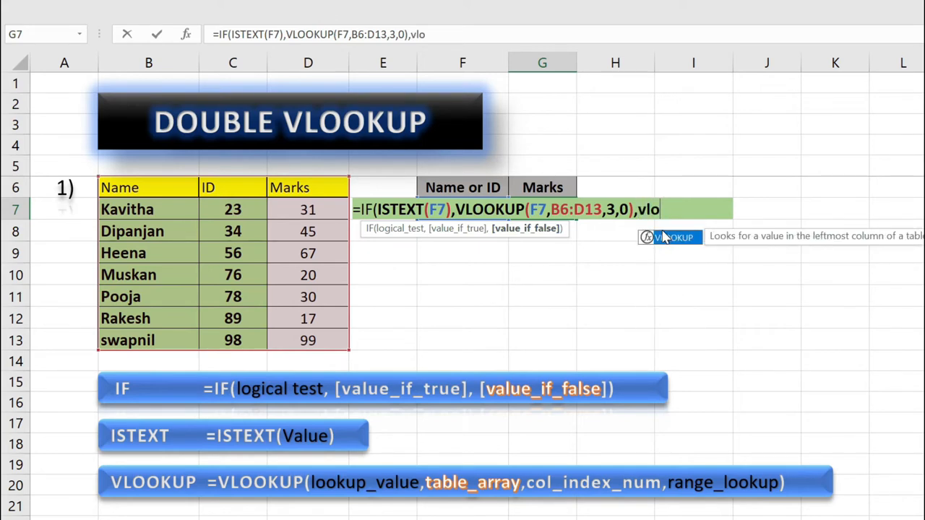
{"action": "type", "text": "o"}
{"action": "double_click", "coordinate": [663, 237]}
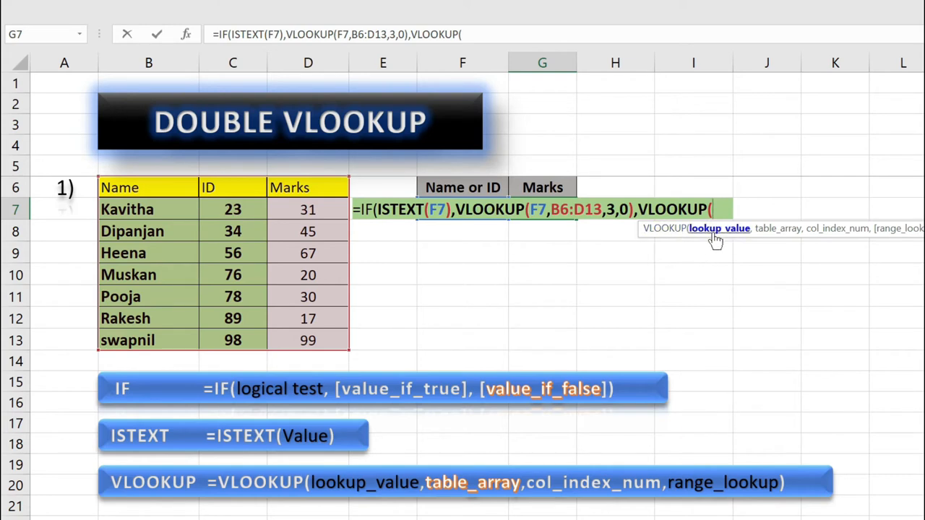
{"action": "key", "text": "Left"}
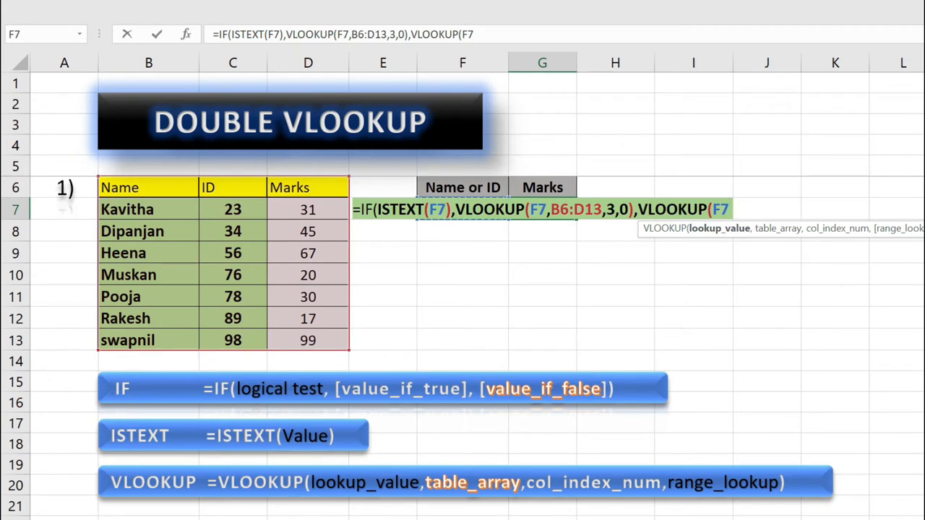
{"action": "type", "text": ","}
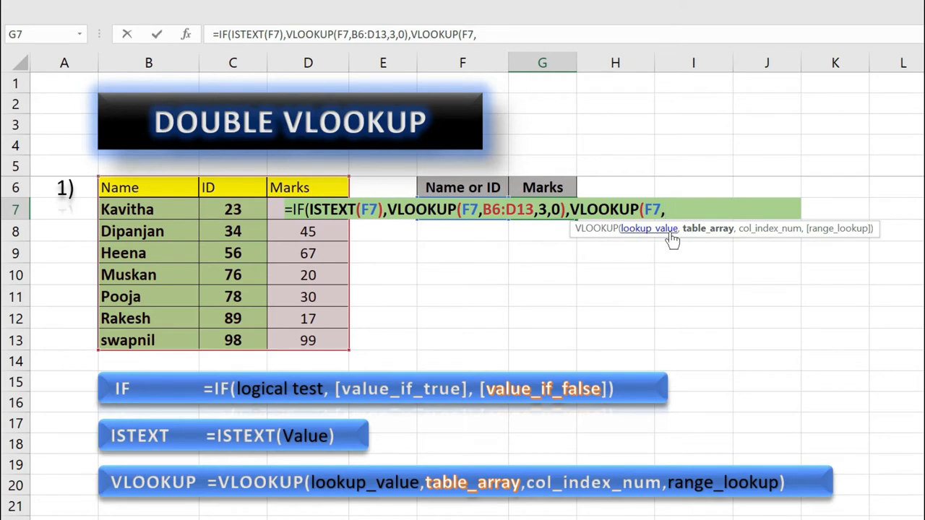
{"action": "left_click", "coordinate": [234, 187]}
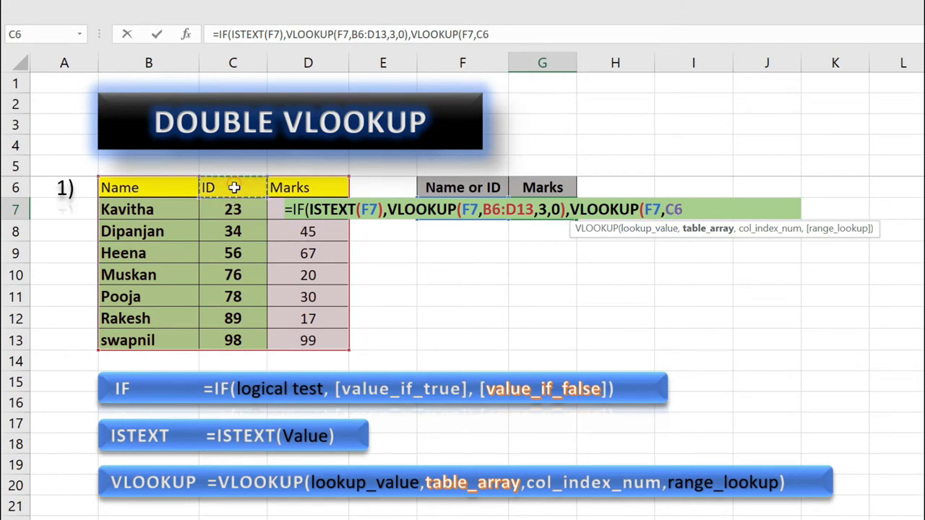
{"action": "left_click_drag", "start_coordinate": [234, 188], "coordinate": [298, 346]}
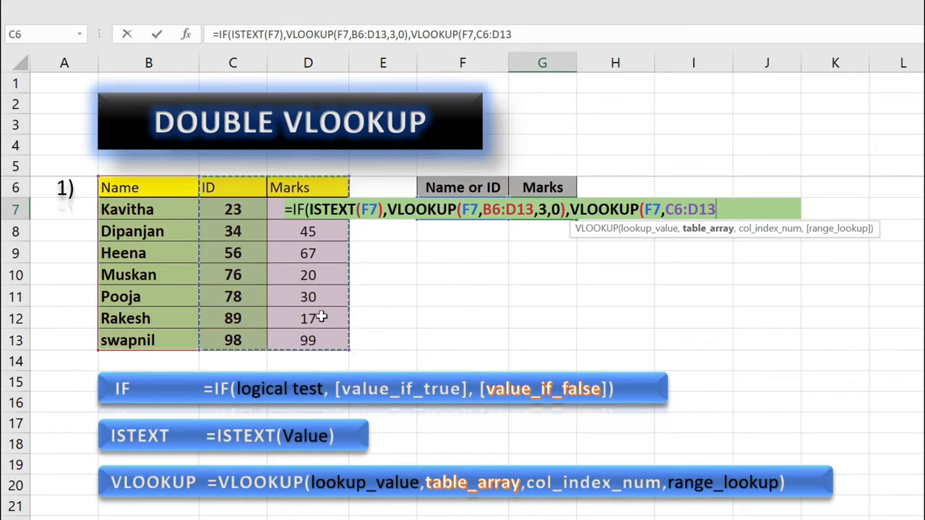
{"action": "type", "text": ","}
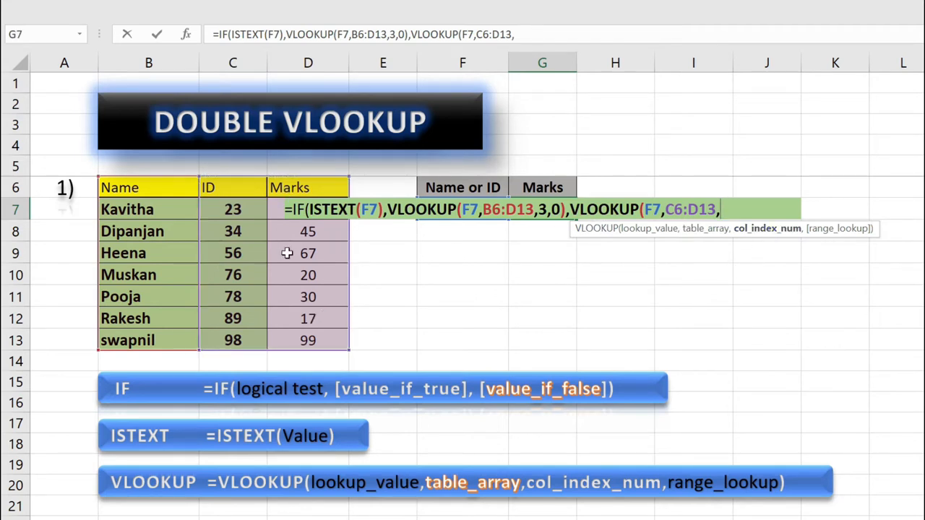
Complete the second VLOOKUP in G7 with column index 2 and range lookup 0, closing and entering the IF formula.
{"action": "type", "text": "2,"}
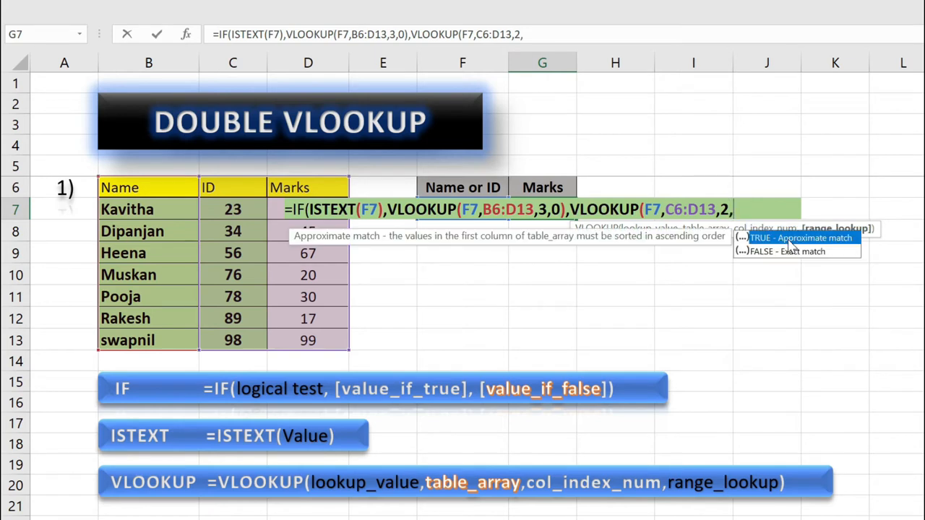
{"action": "type", "text": "0)"}
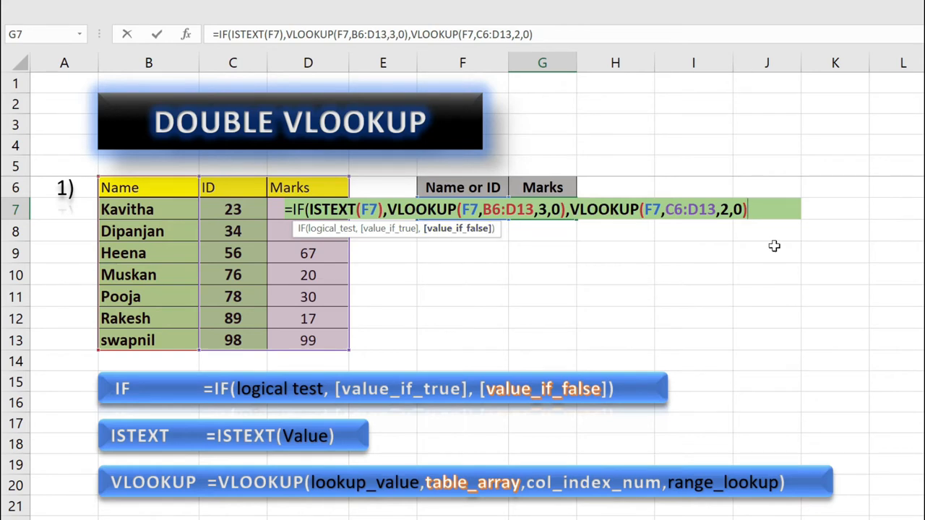
{"action": "type", "text": ")"}
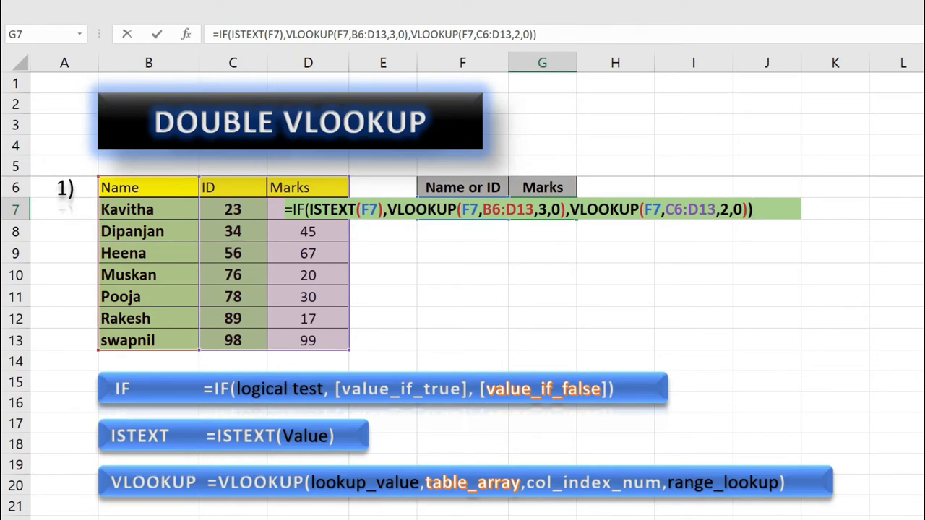
{"action": "key", "text": "Return"}
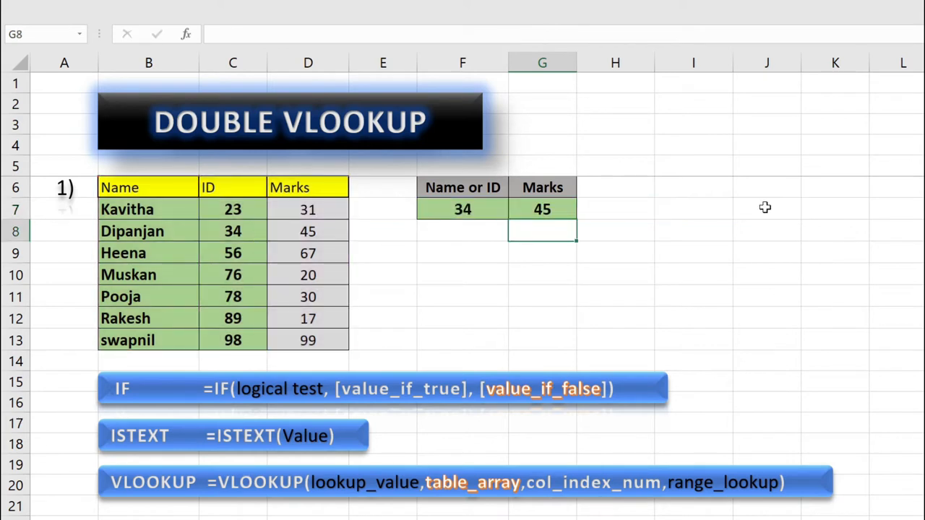
Check the Marks result in G7 for the ID in F7 against the table's ID and marks in row 8.
{"action": "left_click", "coordinate": [584, 255]}
{"action": "left_click", "coordinate": [542, 209]}
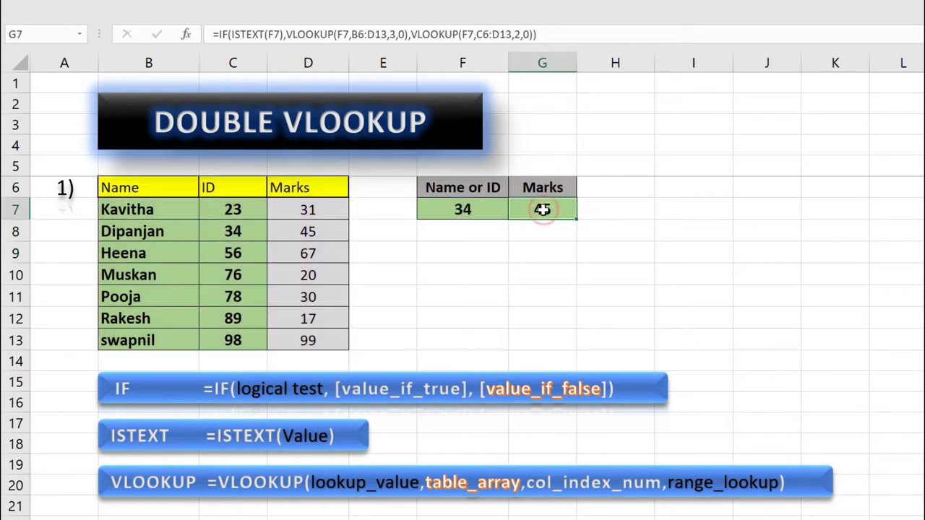
{"action": "left_click", "coordinate": [477, 209]}
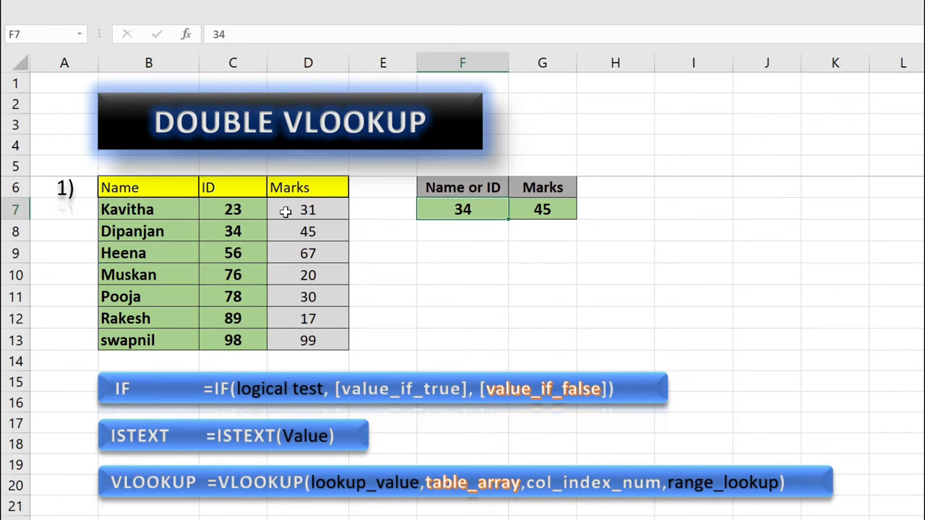
{"action": "left_click", "coordinate": [248, 231]}
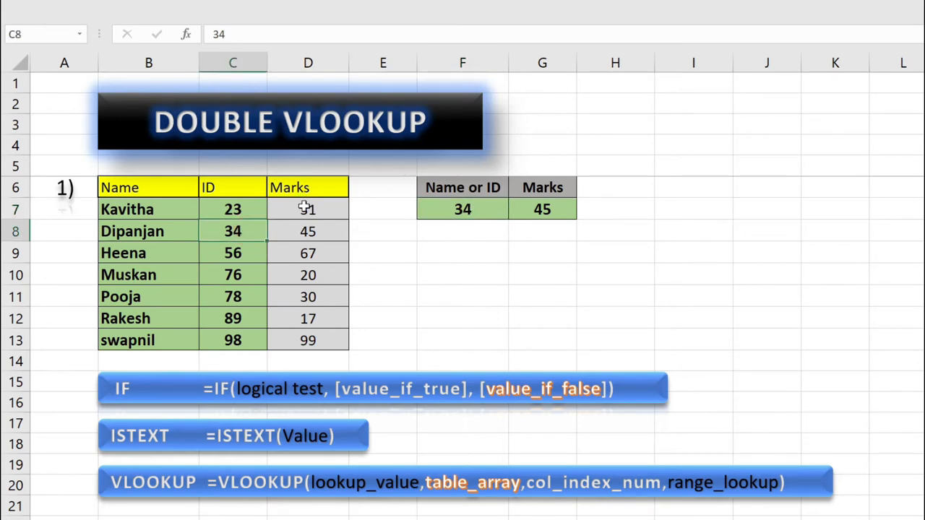
{"action": "left_click", "coordinate": [308, 229]}
{"action": "left_click", "coordinate": [528, 208]}
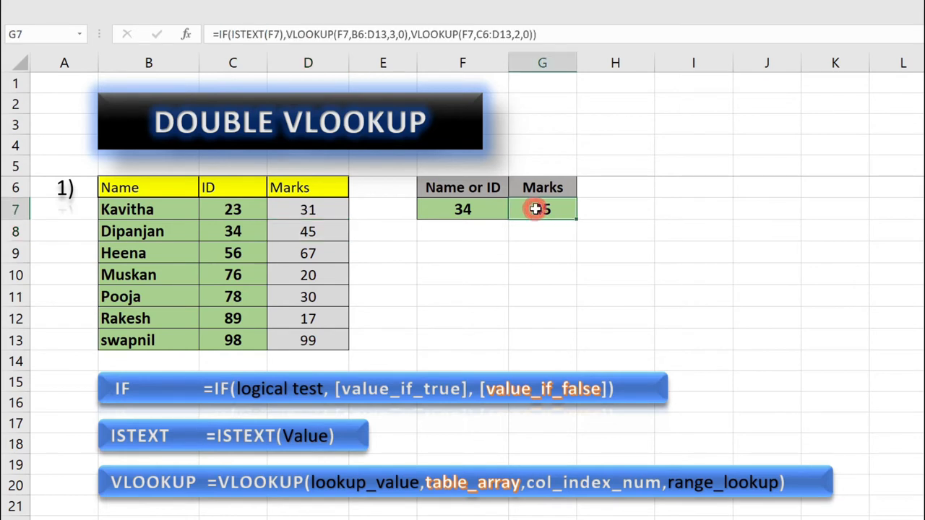
Test the formula by entering the student name from B9 as the lookup value in F7.
{"action": "left_click", "coordinate": [149, 251]}
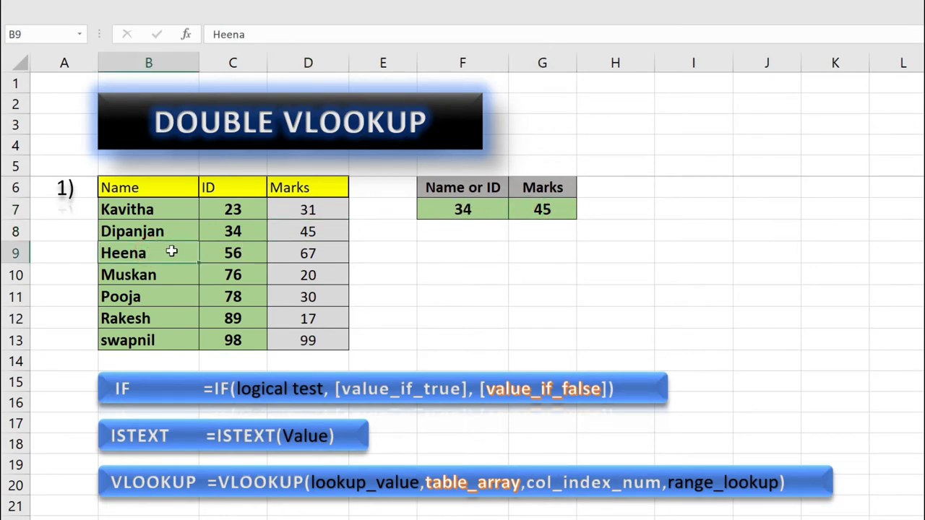
{"action": "left_click", "coordinate": [173, 252]}
{"action": "left_click", "coordinate": [326, 255]}
{"action": "left_click", "coordinate": [167, 258]}
{"action": "left_click", "coordinate": [463, 205]}
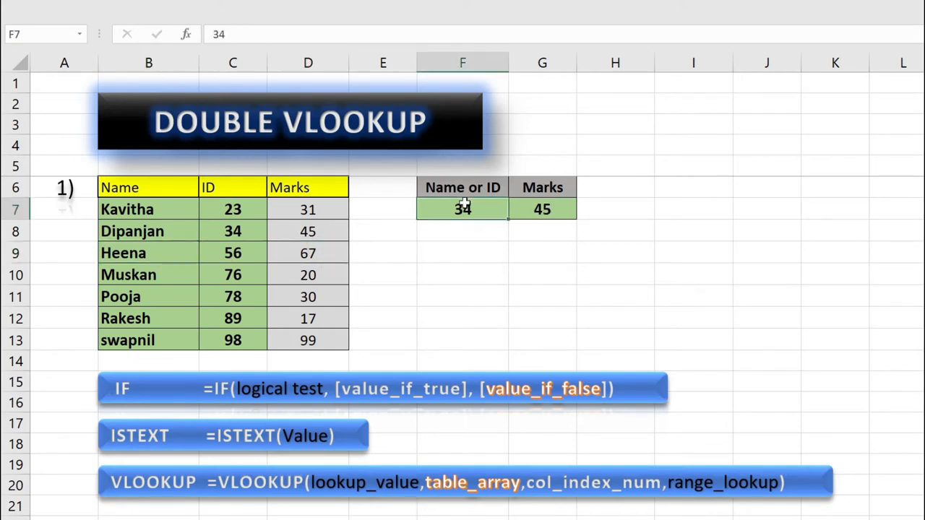
{"action": "type", "text": "heena"}
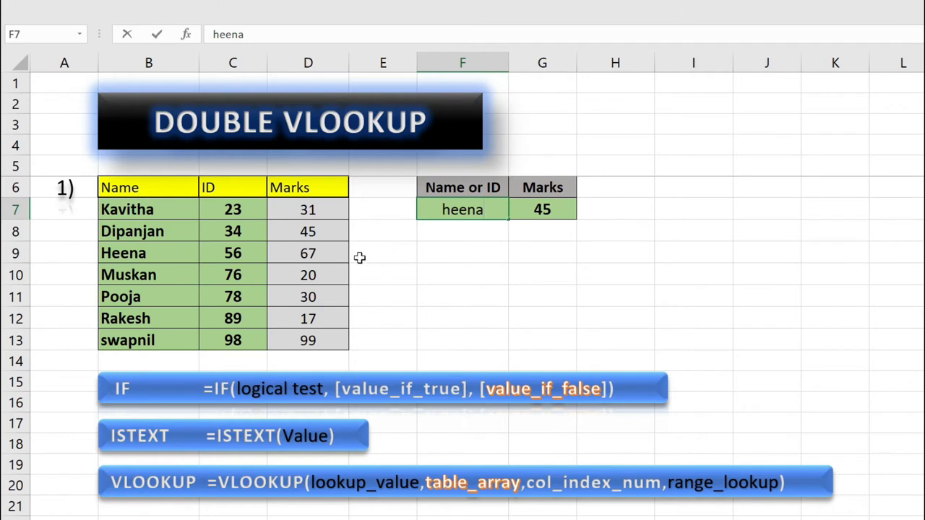
{"action": "key", "text": "Return"}
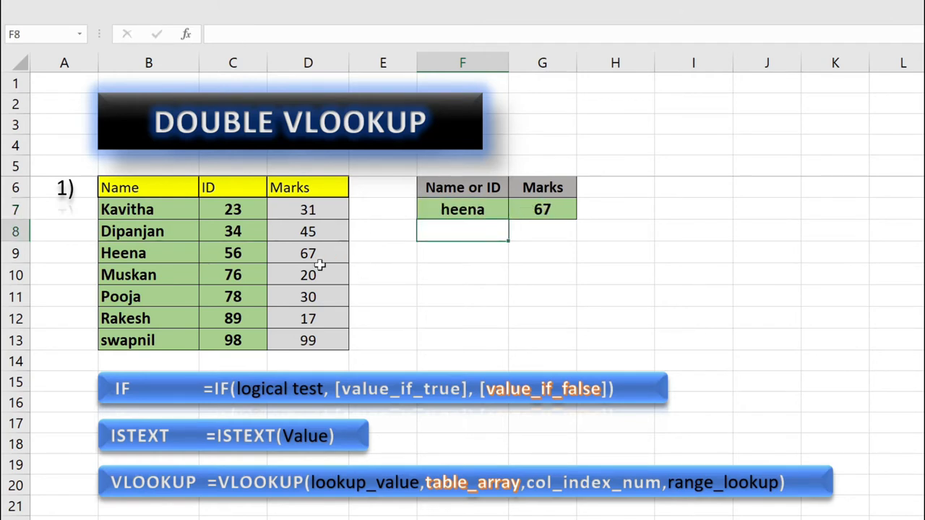
Replace the lookup value in F7 with the ID from C9.
{"action": "left_click", "coordinate": [227, 255]}
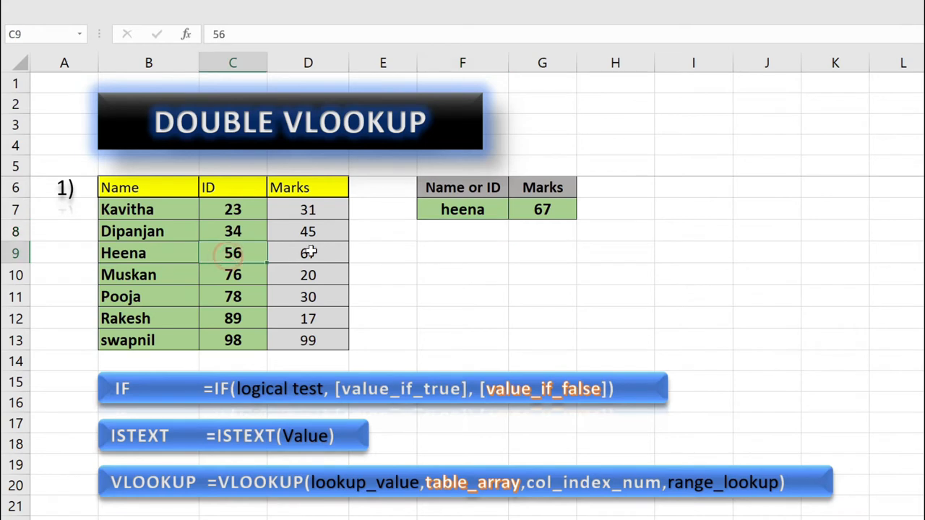
{"action": "left_click", "coordinate": [474, 211]}
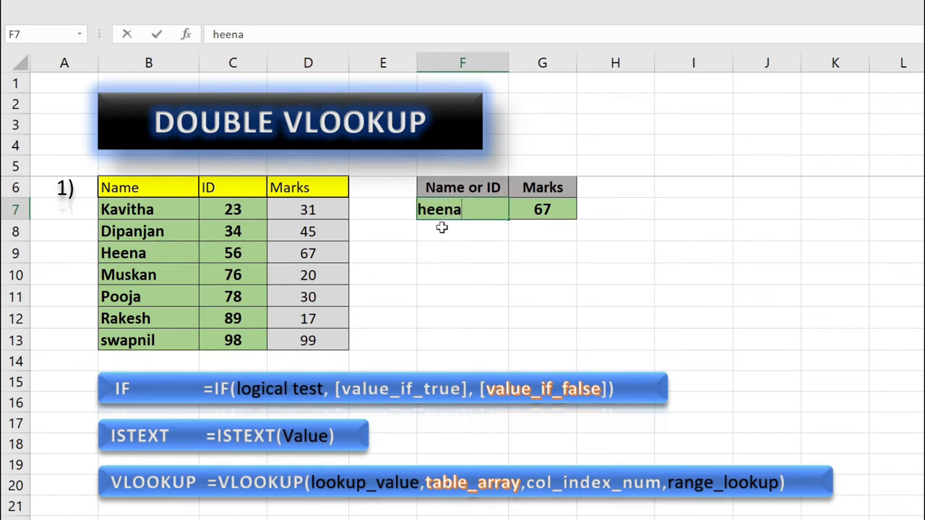
{"action": "type", "text": "56"}
{"action": "key", "text": "Return"}
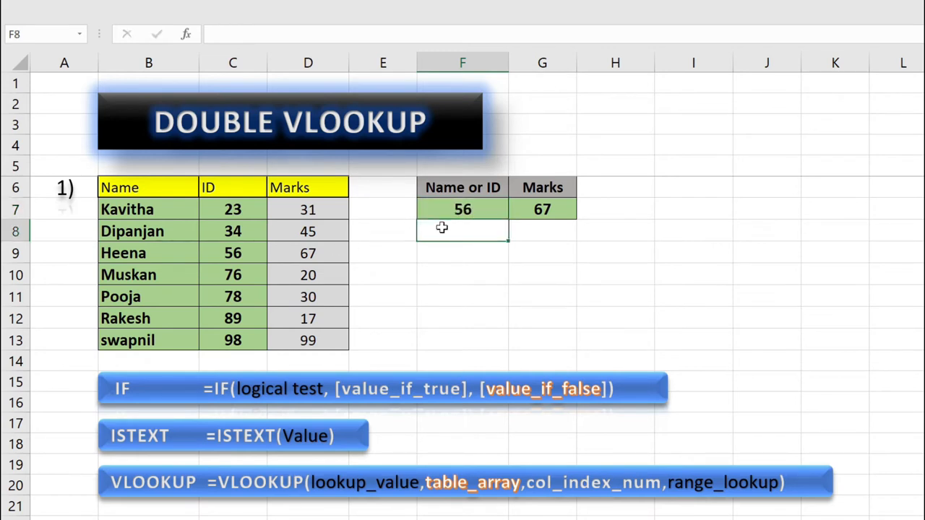
Compare the Marks result with the name, ID and marks in row 9 of the student table.
{"action": "left_click", "coordinate": [517, 205]}
{"action": "left_click", "coordinate": [226, 255]}
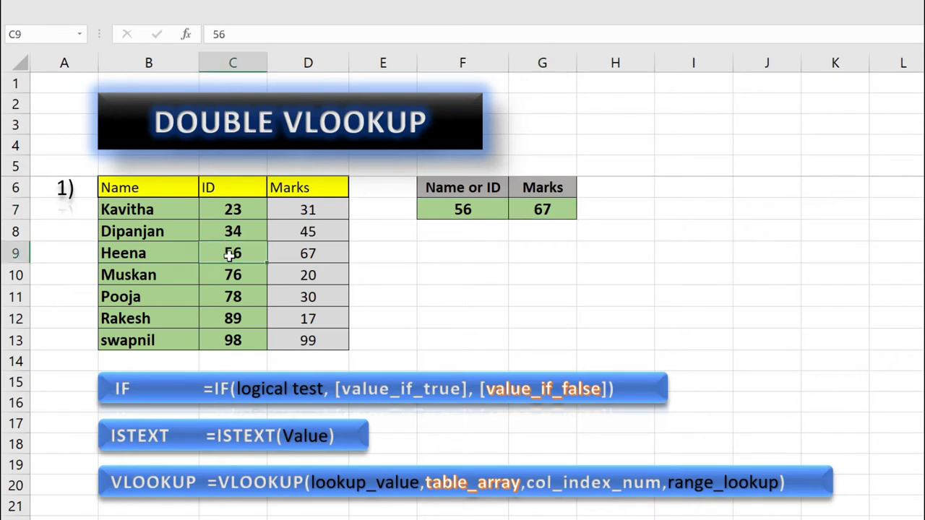
{"action": "left_click", "coordinate": [326, 253]}
{"action": "left_click", "coordinate": [145, 250]}
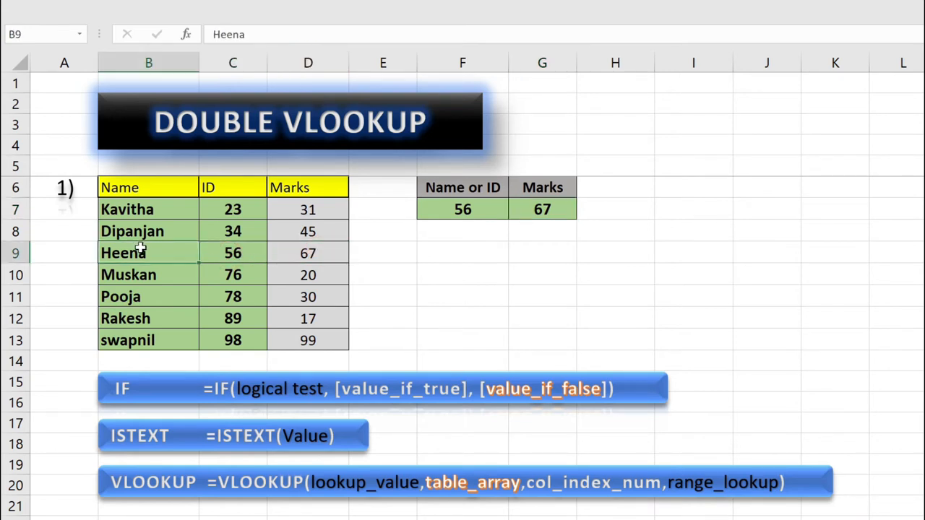
{"action": "left_click", "coordinate": [301, 253]}
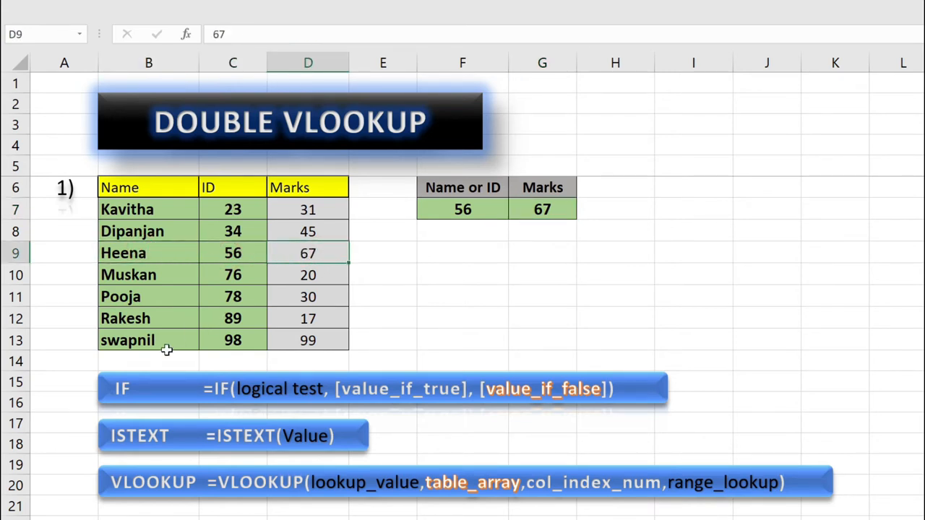
Enter the student name from B12 as the lookup value in F7.
{"action": "left_click", "coordinate": [463, 216]}
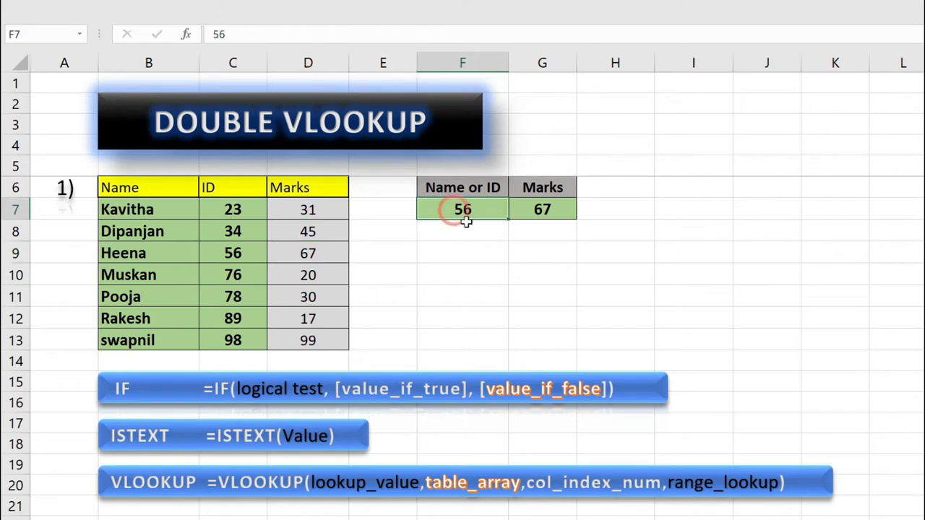
{"action": "type", "text": "Ra"}
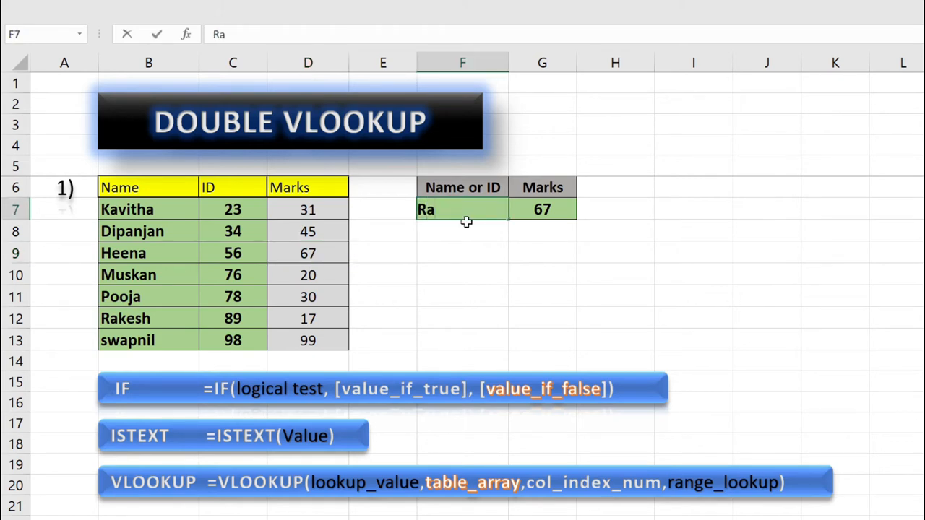
{"action": "type", "text": "kesh"}
{"action": "key", "text": "Return"}
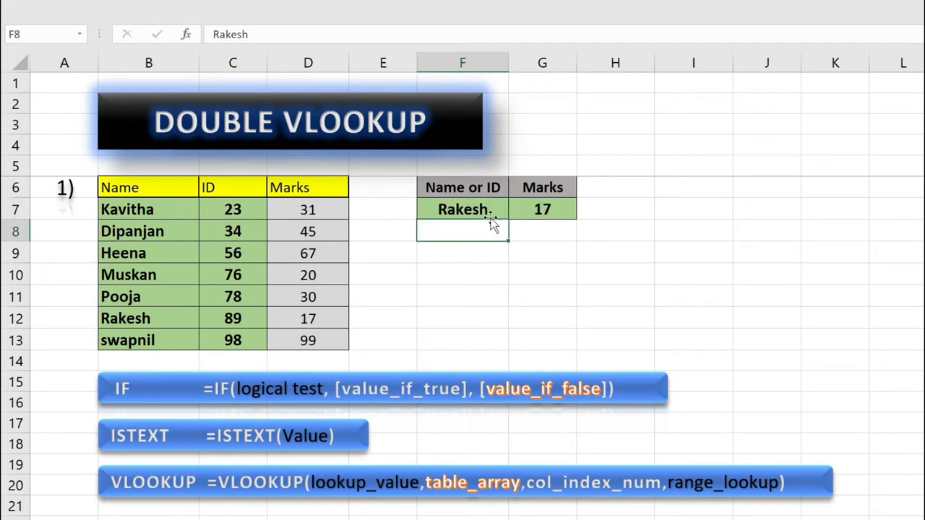
{"action": "left_click", "coordinate": [542, 229]}
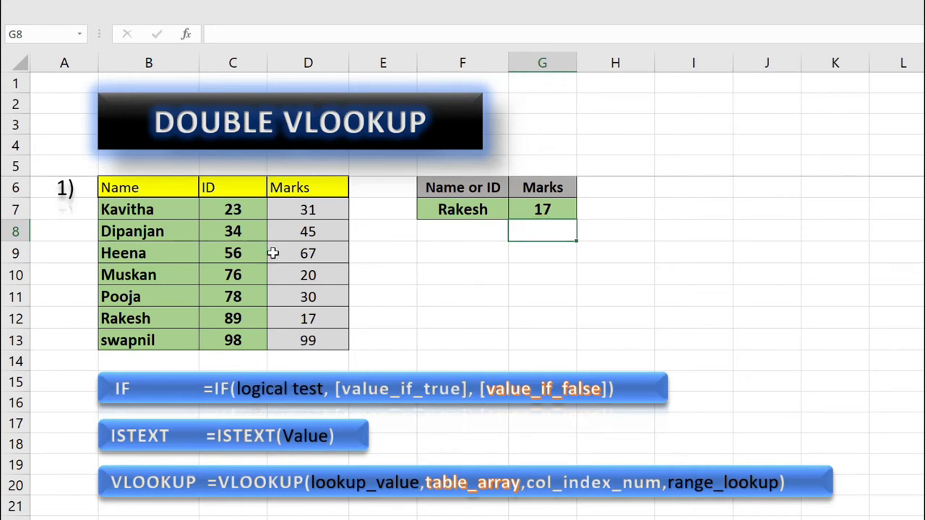
{"action": "key", "text": "Down"}
{"action": "key", "text": "Down"}
{"action": "key", "text": "Right"}
{"action": "left_click", "coordinate": [477, 273]}
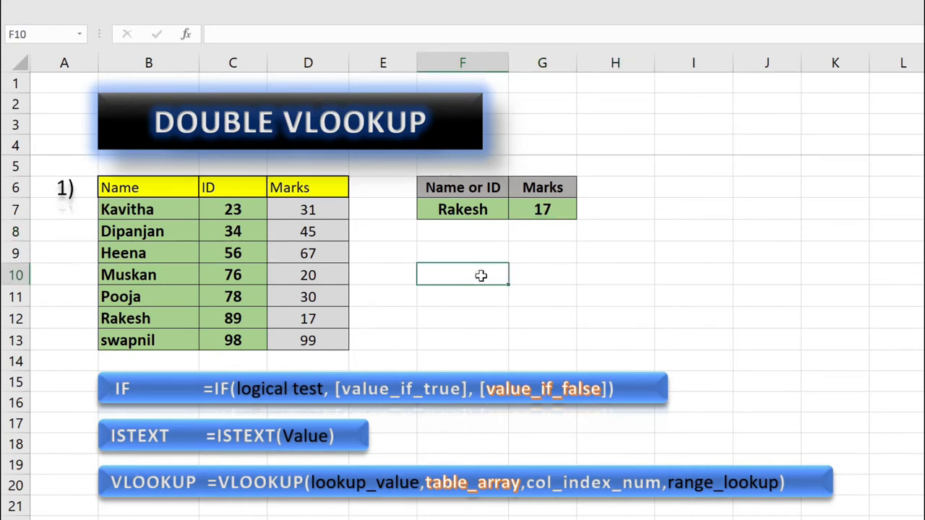
{"action": "left_click_drag", "start_coordinate": [174, 190], "coordinate": [404, 281]}
{"action": "left_click", "coordinate": [614, 311]}
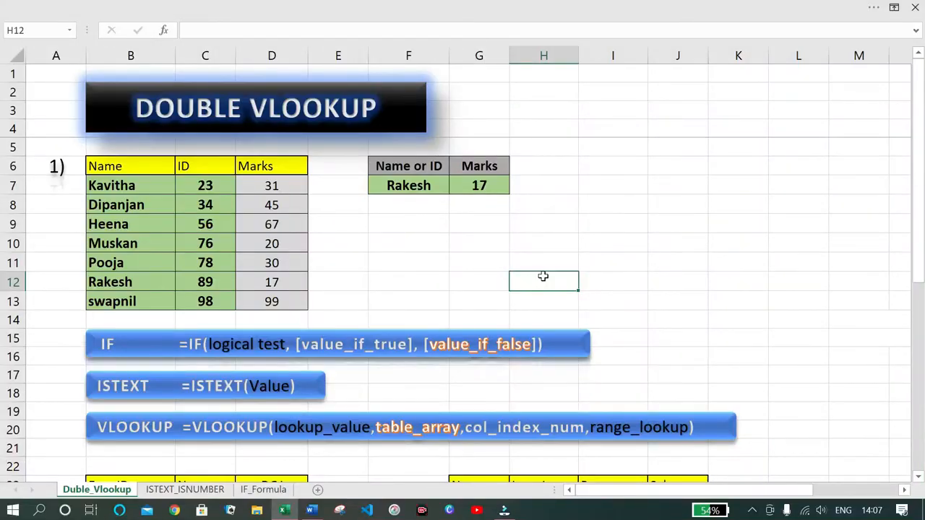
Examine the second example's two source tables, B23:D30 with employee details and G23:J30 with location, post and salary.
{"action": "scroll", "coordinate": [543, 276], "scroll_direction": "down", "scroll_amount": 5}
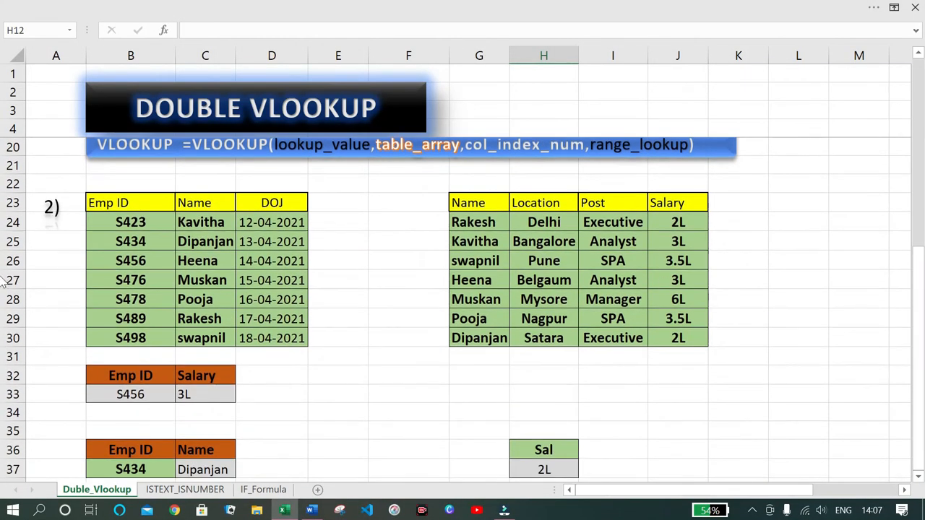
{"action": "left_click_drag", "start_coordinate": [919, 292], "coordinate": [922, 312]}
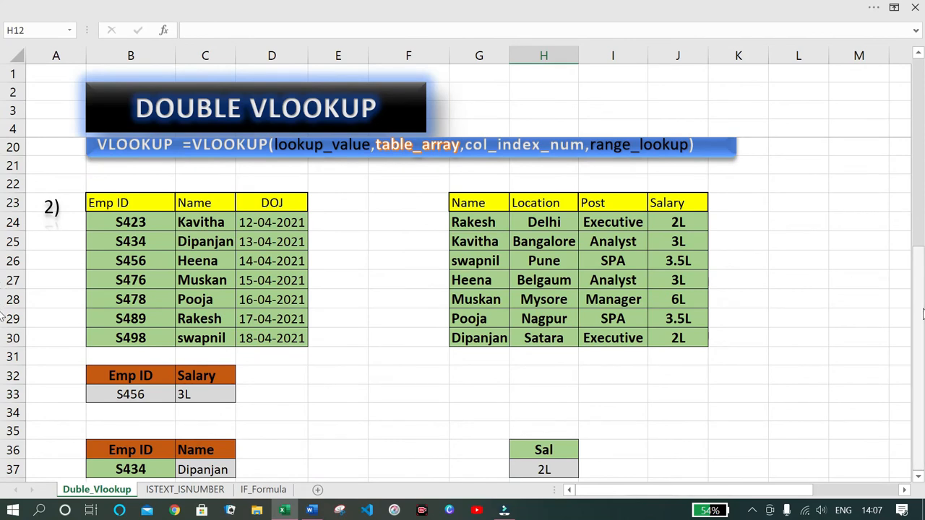
{"action": "left_click", "coordinate": [817, 316]}
{"action": "scroll", "coordinate": [816, 317], "scroll_direction": "down", "scroll_amount": 1}
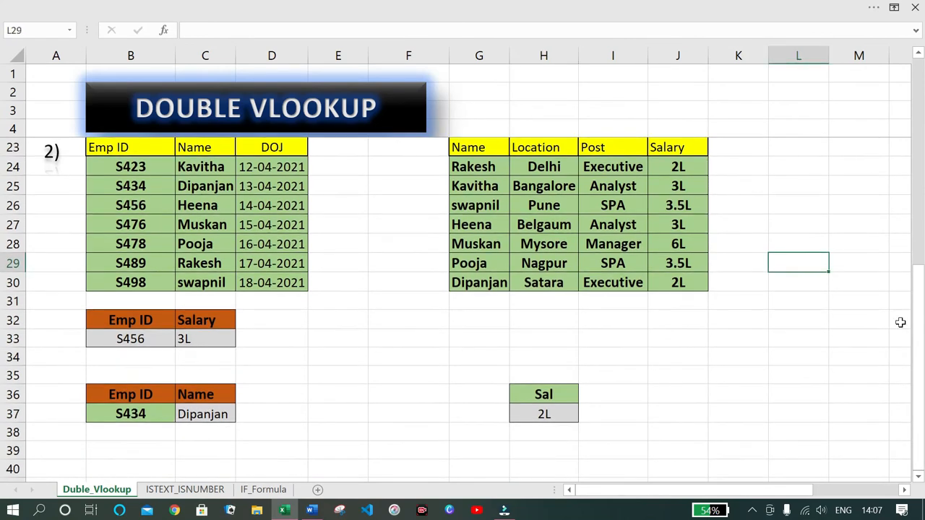
{"action": "left_click_drag", "start_coordinate": [919, 323], "coordinate": [905, 321]}
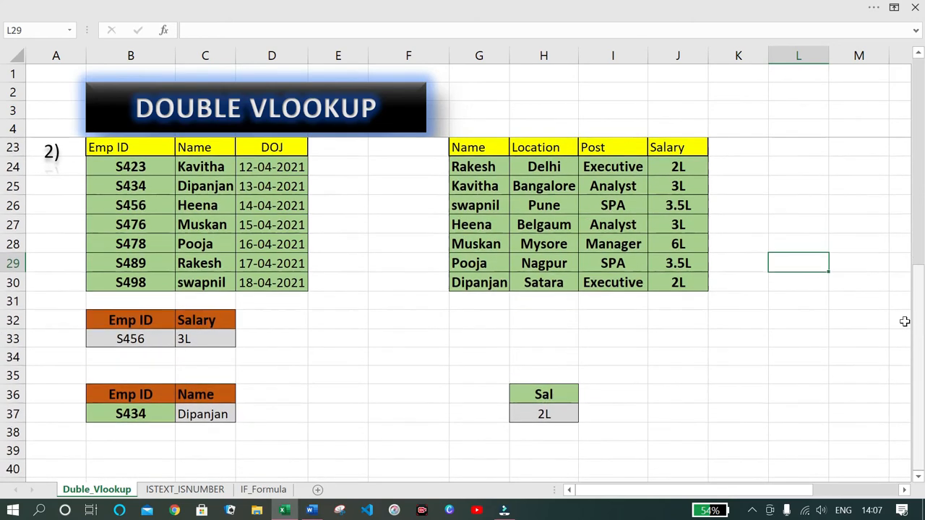
{"action": "left_click", "coordinate": [466, 355]}
{"action": "left_click_drag", "start_coordinate": [139, 150], "coordinate": [300, 286]}
{"action": "left_click_drag", "start_coordinate": [492, 147], "coordinate": [693, 282]}
{"action": "left_click", "coordinate": [383, 313]}
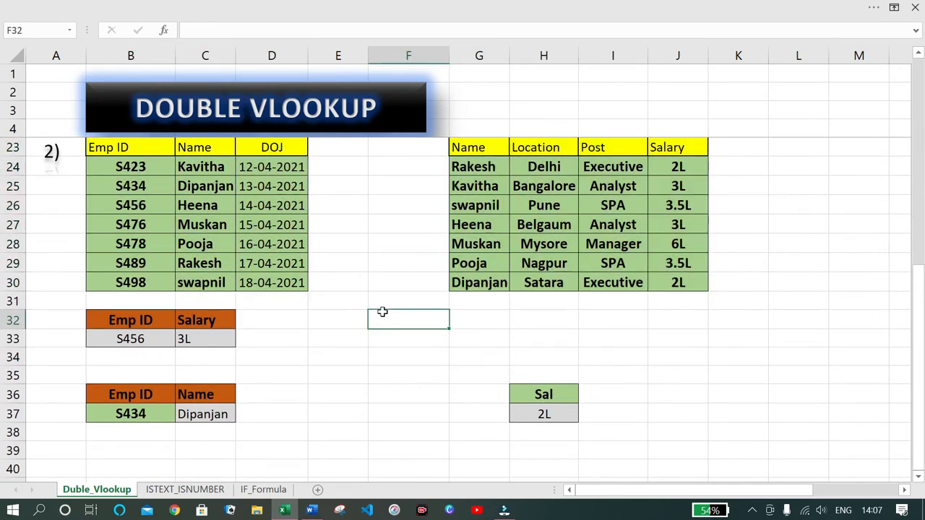
Examine the Emp ID values in B24:B30 and the Salary column of the separate employee table.
{"action": "left_click", "coordinate": [295, 334]}
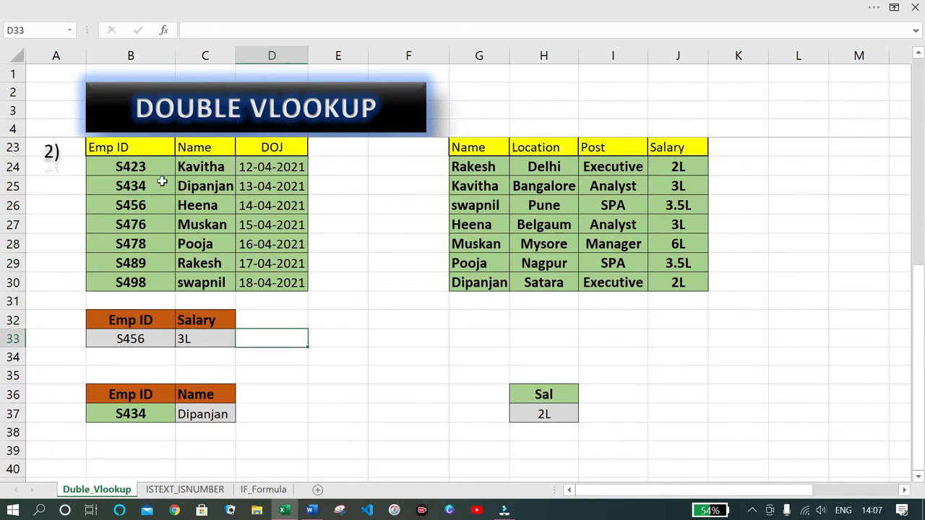
{"action": "left_click_drag", "start_coordinate": [126, 165], "coordinate": [127, 275]}
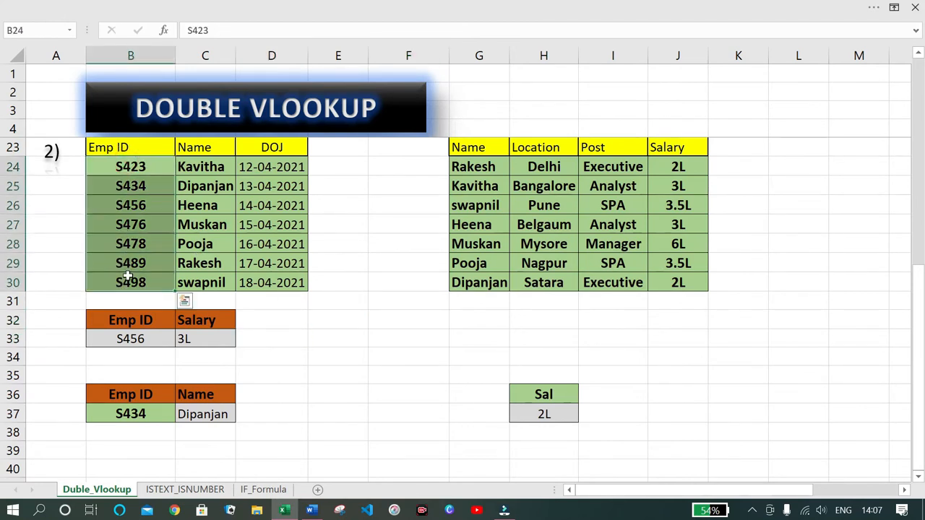
{"action": "left_click", "coordinate": [683, 185]}
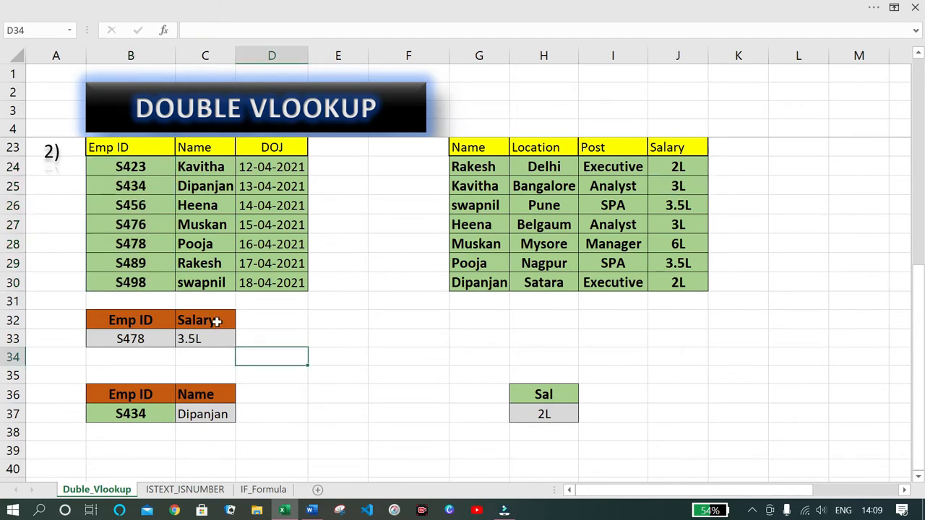
Change the Emp ID lookup value in B33 to the employee ID listed in B25.
{"action": "left_click", "coordinate": [156, 338]}
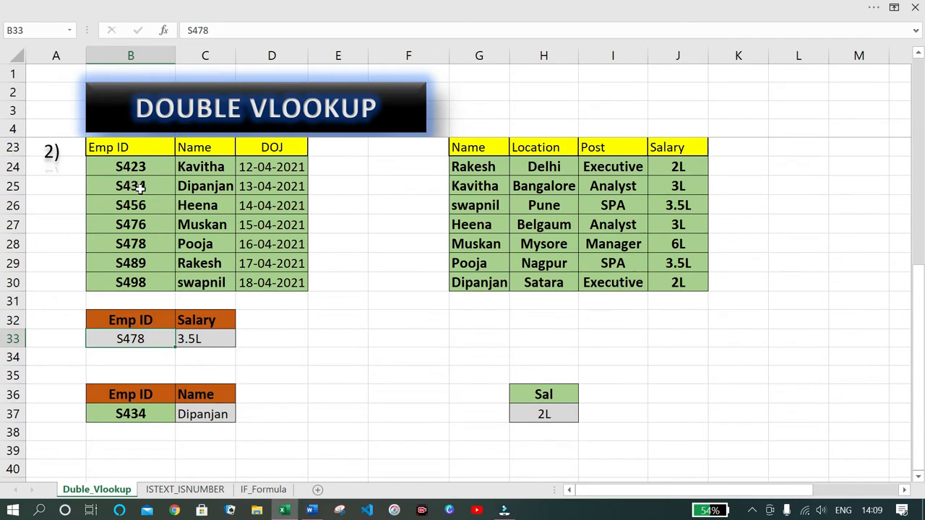
{"action": "key", "text": "F2"}
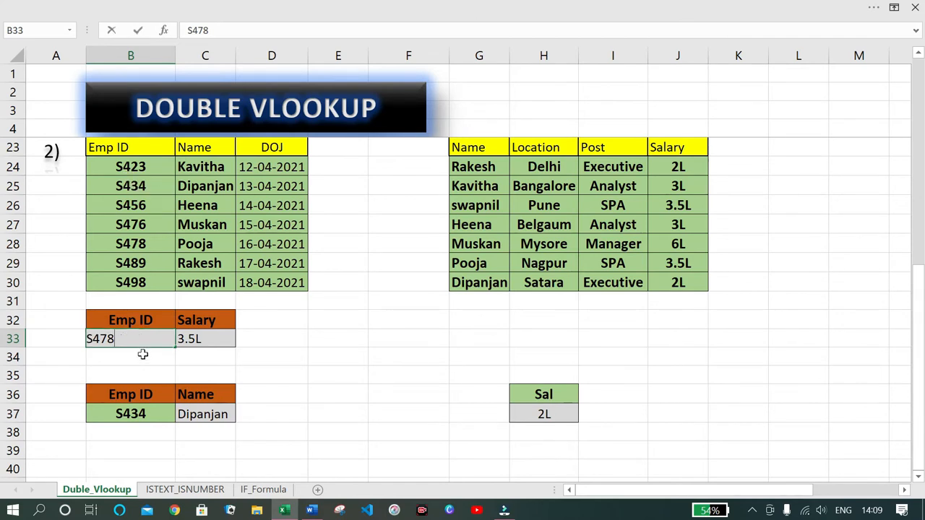
{"action": "key", "text": "BackSpace"}
{"action": "key", "text": "BackSpace"}
{"action": "key", "text": "Return"}
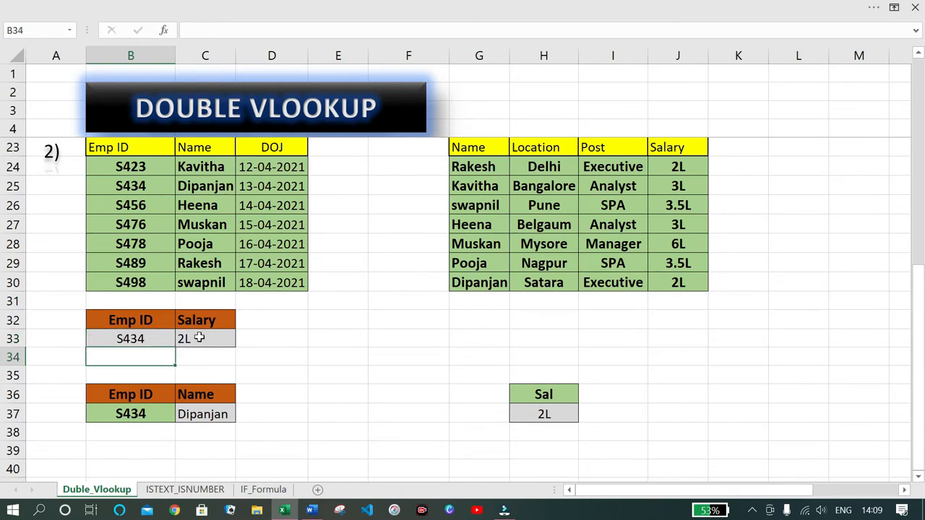
Replace the salary result in C33 with a VLOOKUP formula whose lookup value is a second, nested VLOOKUP.
{"action": "left_click", "coordinate": [322, 374]}
{"action": "left_click", "coordinate": [209, 343]}
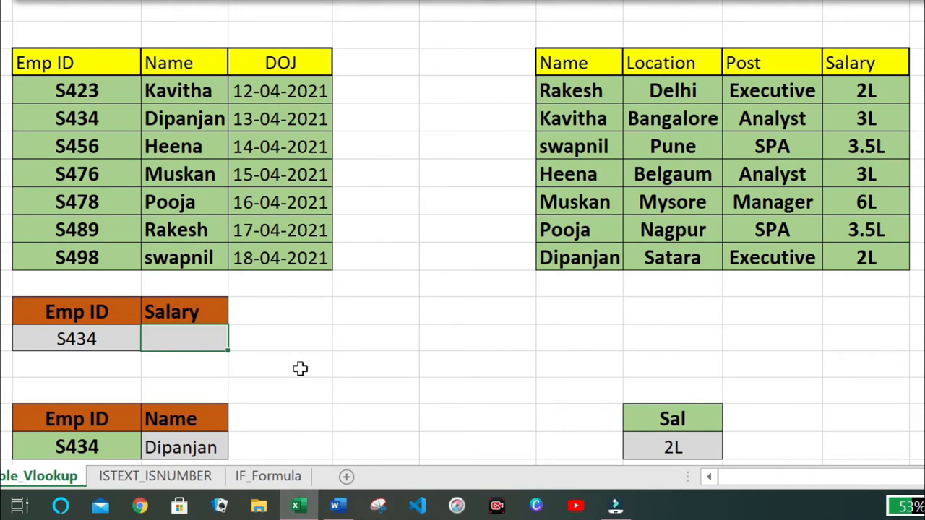
{"action": "left_click", "coordinate": [249, 365]}
{"action": "left_click", "coordinate": [130, 341]}
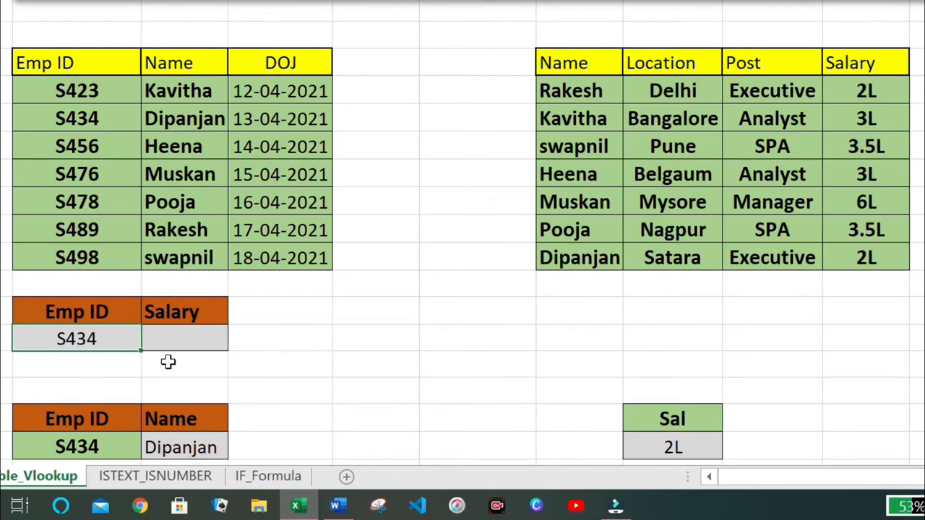
{"action": "left_click", "coordinate": [181, 341]}
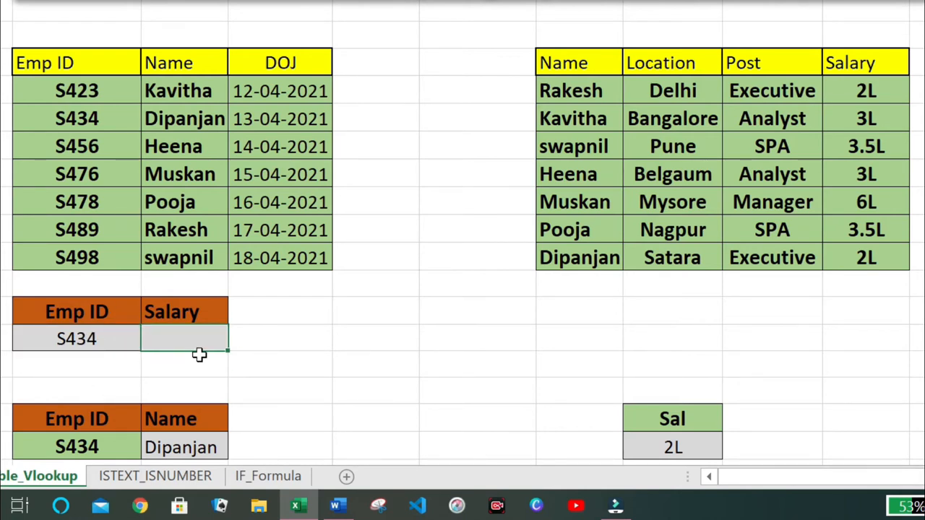
{"action": "type", "text": "=vl"}
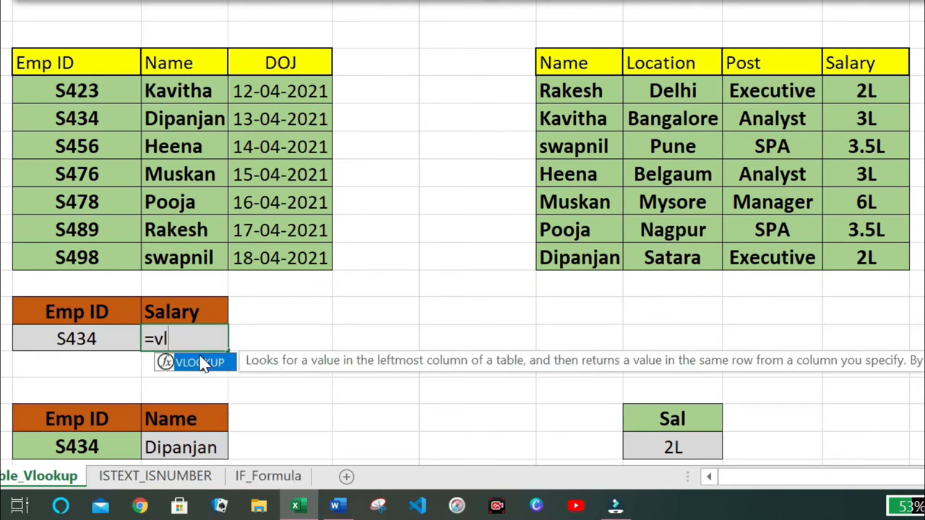
{"action": "double_click", "coordinate": [202, 361]}
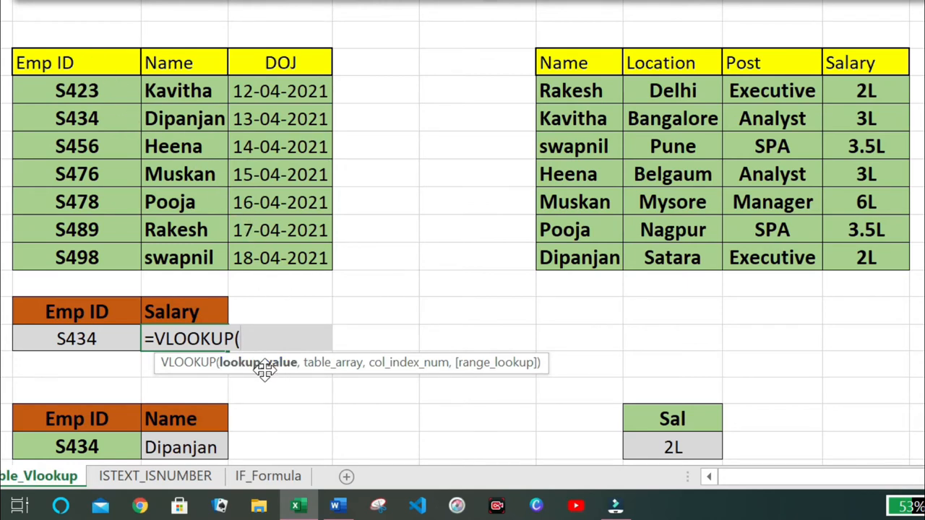
{"action": "type", "text": "vl"}
{"action": "key", "text": "Tab"}
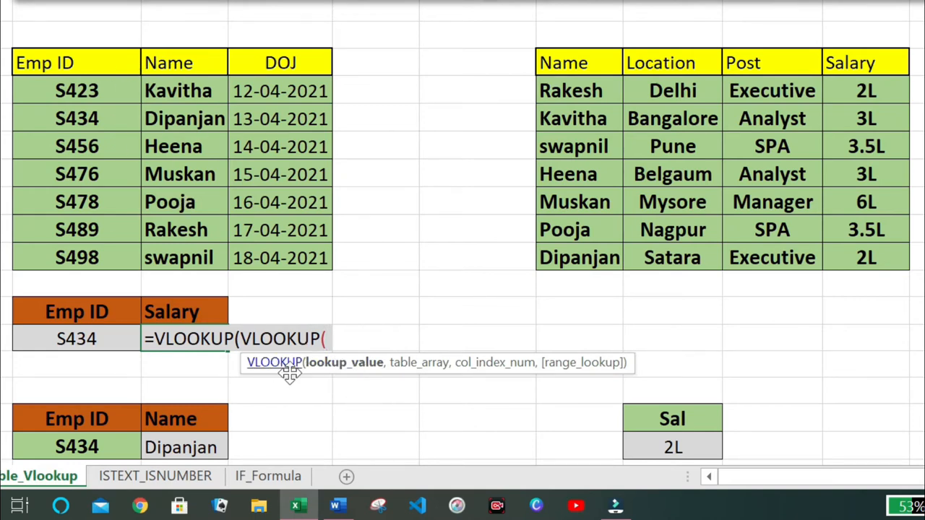
Complete the inner VLOOKUP in C33 with lookup value B33, table B23:C30, column index 2 and exact match 0.
{"action": "left_click", "coordinate": [121, 338]}
{"action": "type", "text": ","}
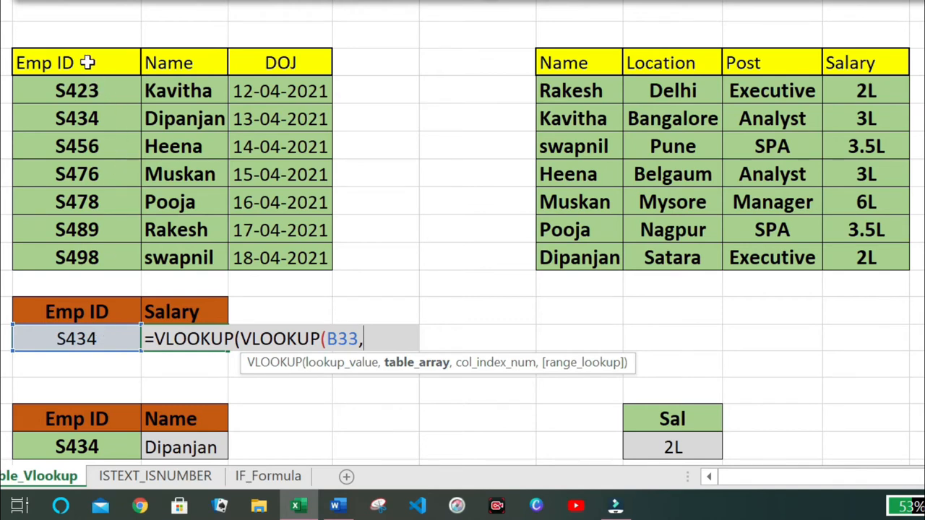
{"action": "left_click_drag", "start_coordinate": [87, 63], "coordinate": [178, 268]}
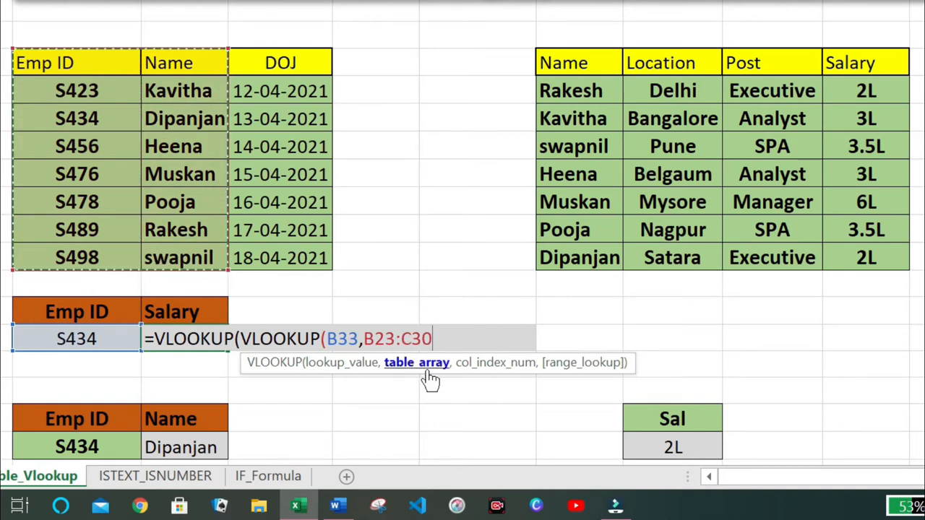
{"action": "type", "text": ","}
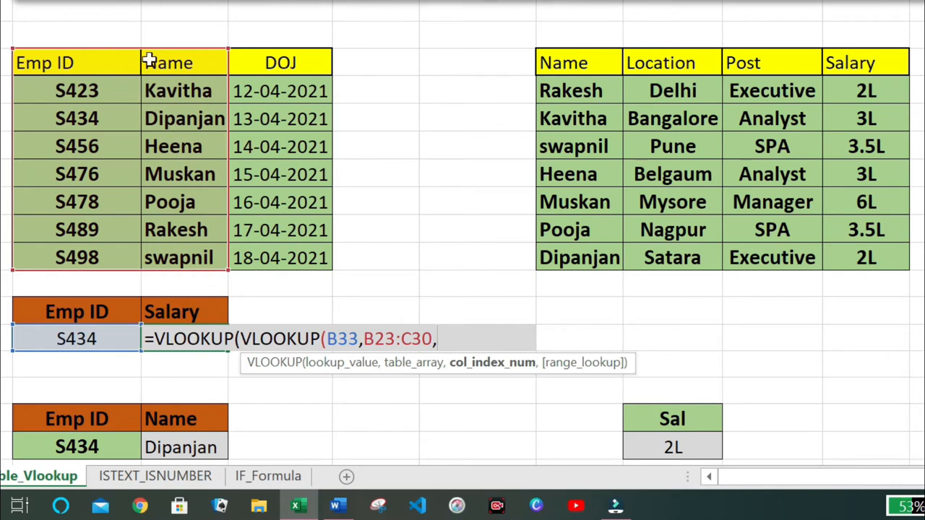
{"action": "type", "text": "2,"}
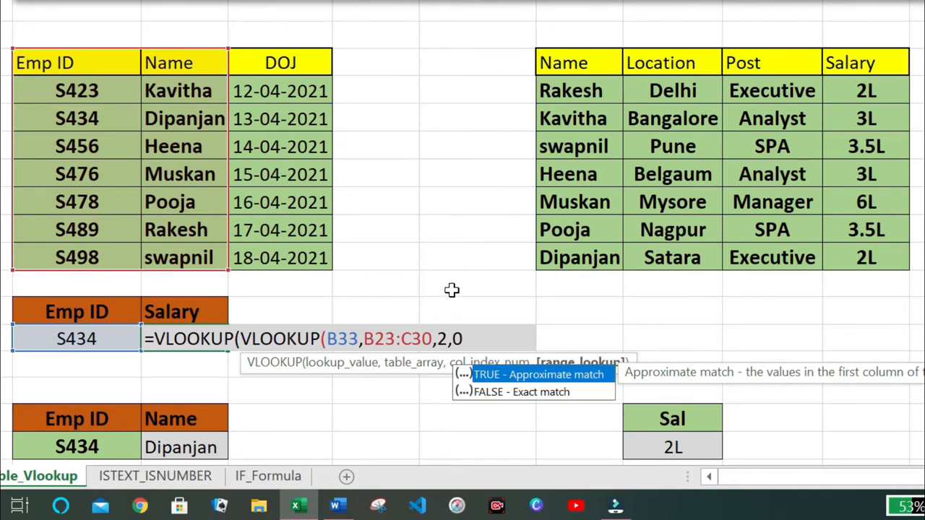
{"action": "type", "text": "0)"}
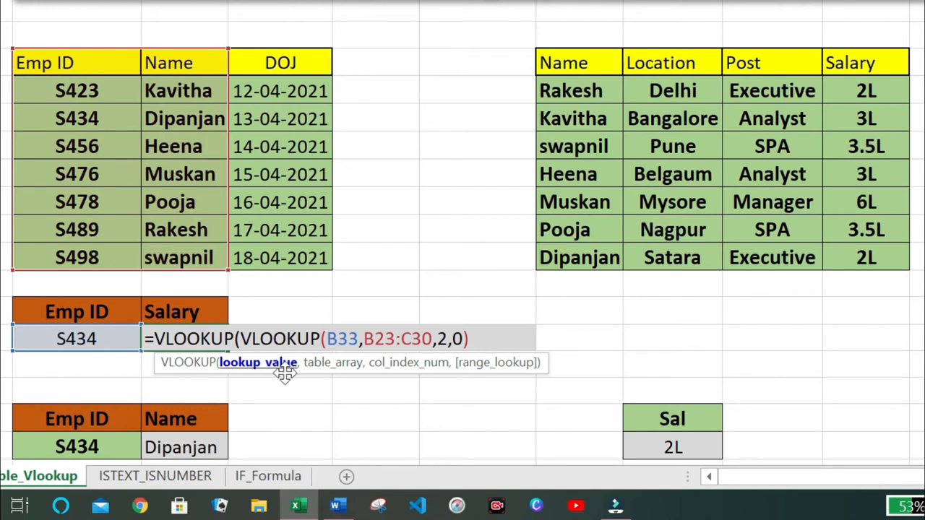
Complete the outer VLOOKUP in C33 with table G23:J30, column index 4 and exact match 0, and enter the formula.
{"action": "type", "text": ","}
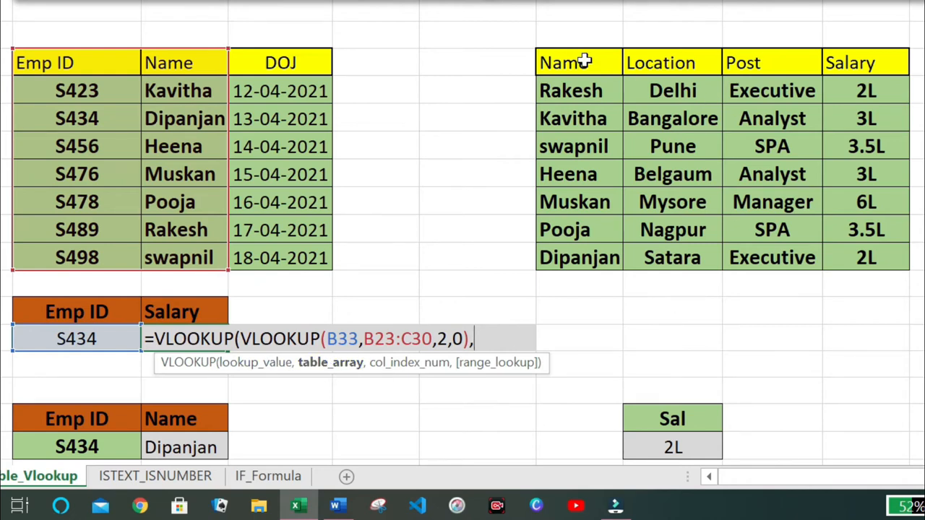
{"action": "left_click_drag", "start_coordinate": [584, 63], "coordinate": [842, 256]}
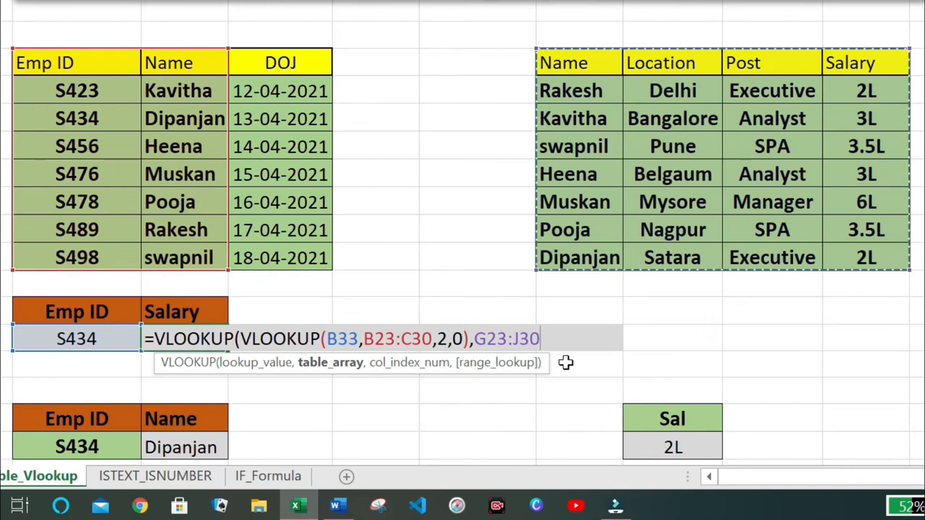
{"action": "type", "text": ",4"}
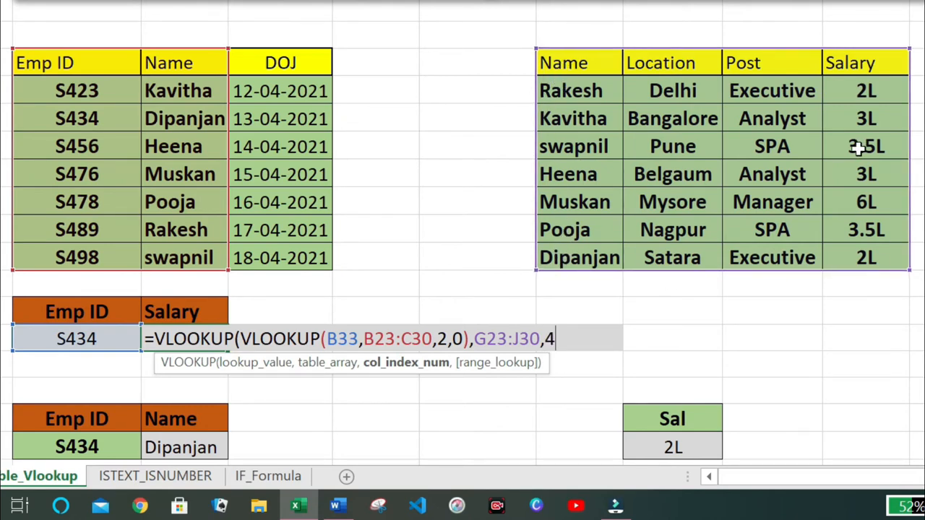
{"action": "type", "text": ",0"}
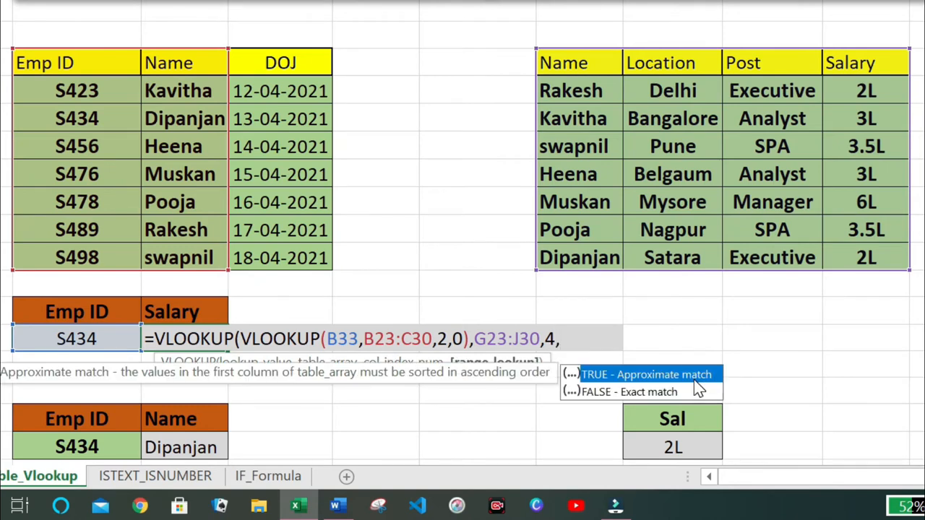
{"action": "type", "text": ")"}
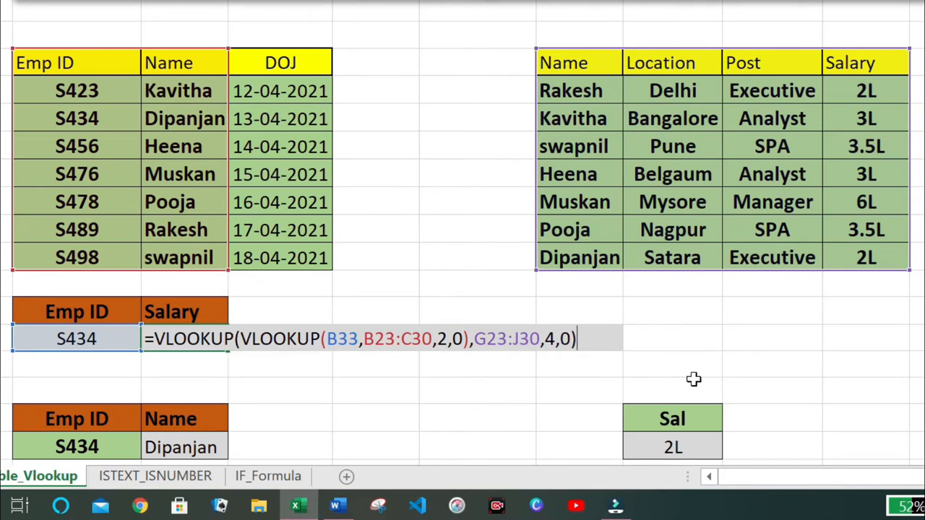
{"action": "key", "text": "Return"}
{"action": "left_click", "coordinate": [285, 372]}
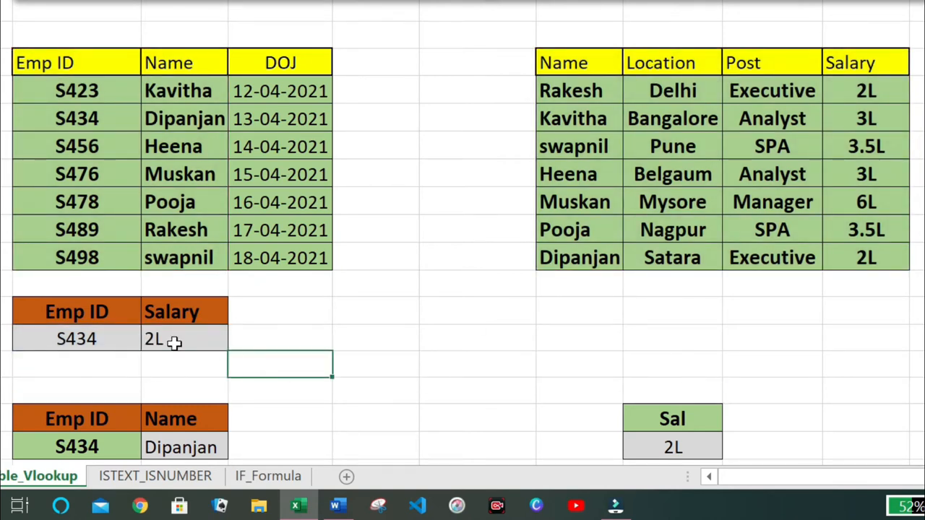
Trace the Emp ID in B33 to its name in column C, then to the same name in column G and its salary.
{"action": "left_click", "coordinate": [82, 336]}
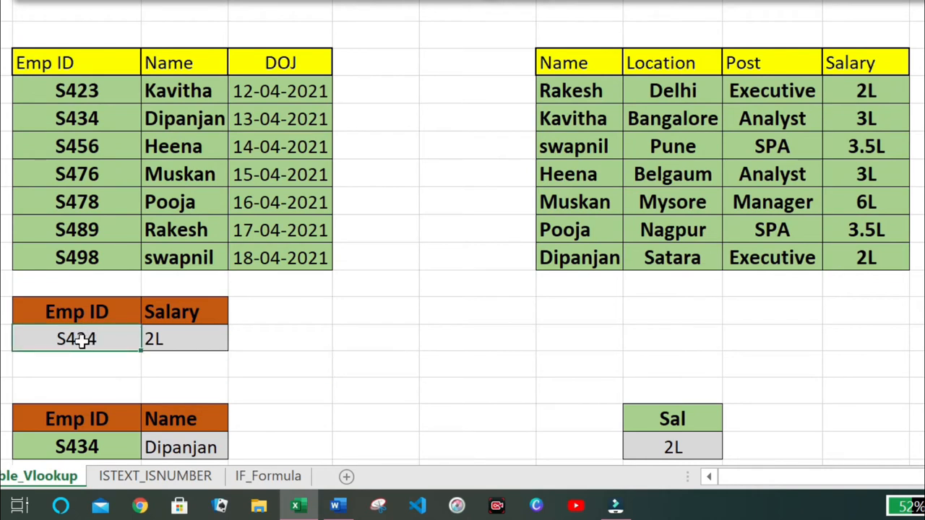
{"action": "left_click", "coordinate": [85, 120]}
{"action": "key", "text": "Right"}
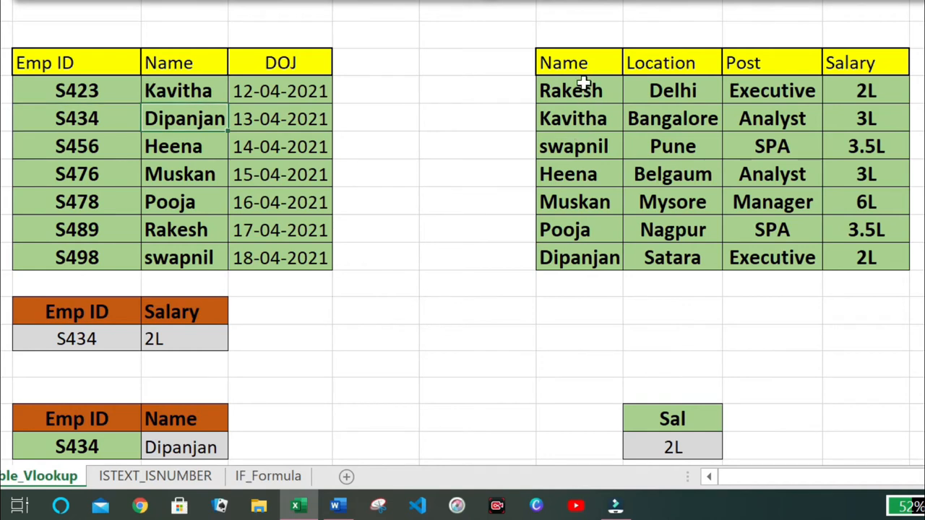
{"action": "left_click", "coordinate": [580, 263]}
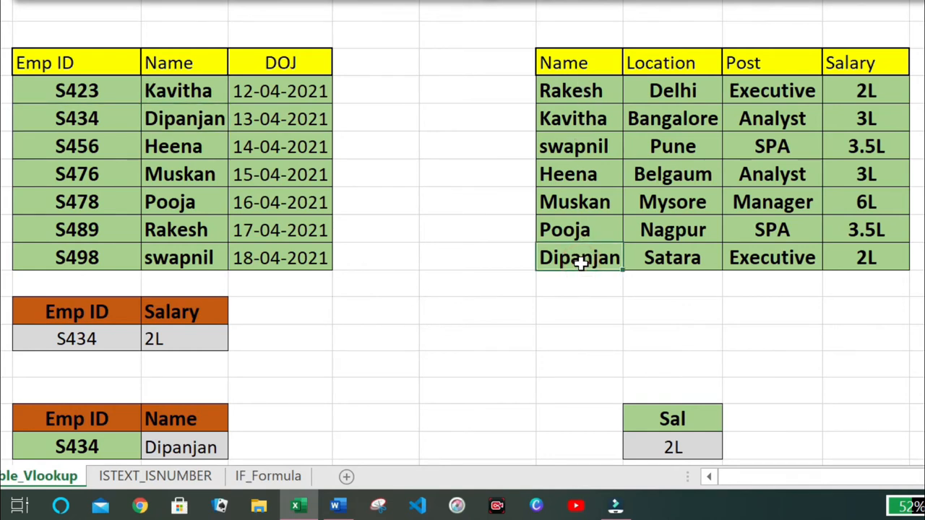
{"action": "left_click", "coordinate": [866, 249]}
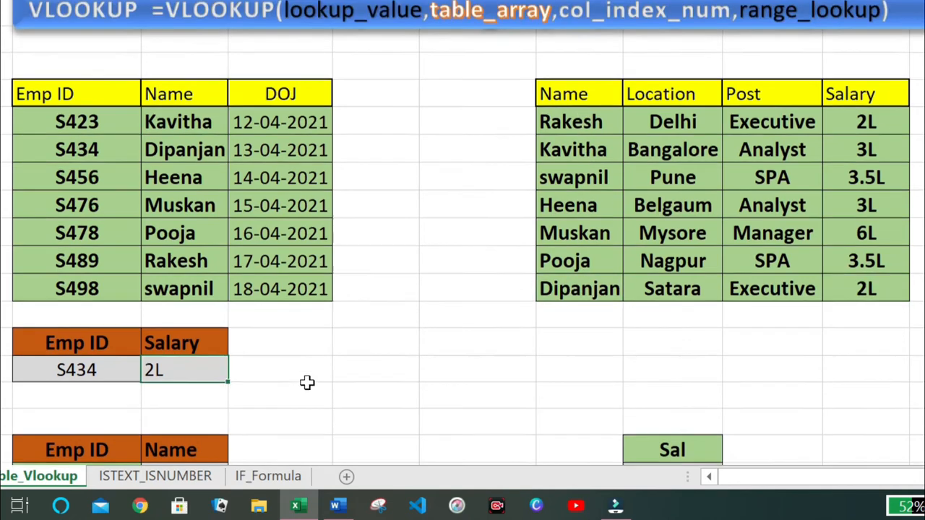
{"action": "scroll", "coordinate": [361, 374], "scroll_direction": "up", "scroll_amount": 1}
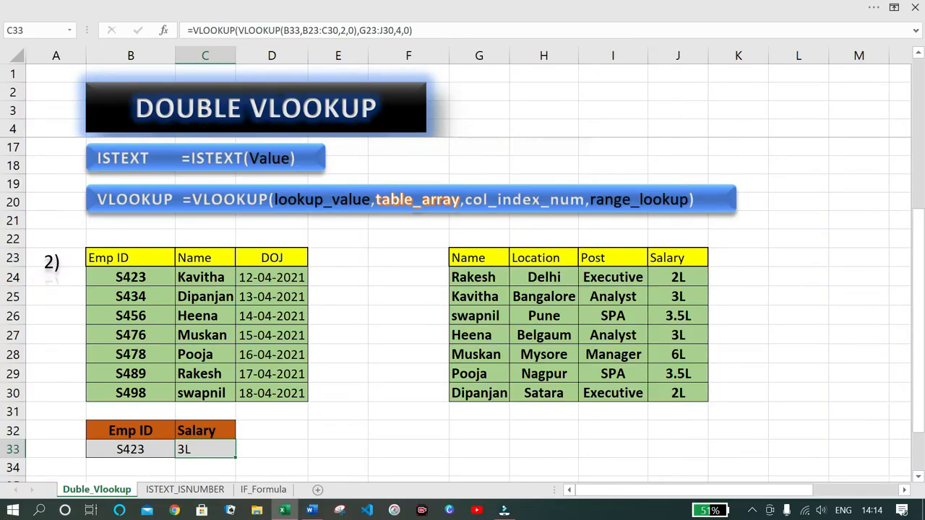
{"action": "left_click", "coordinate": [336, 347]}
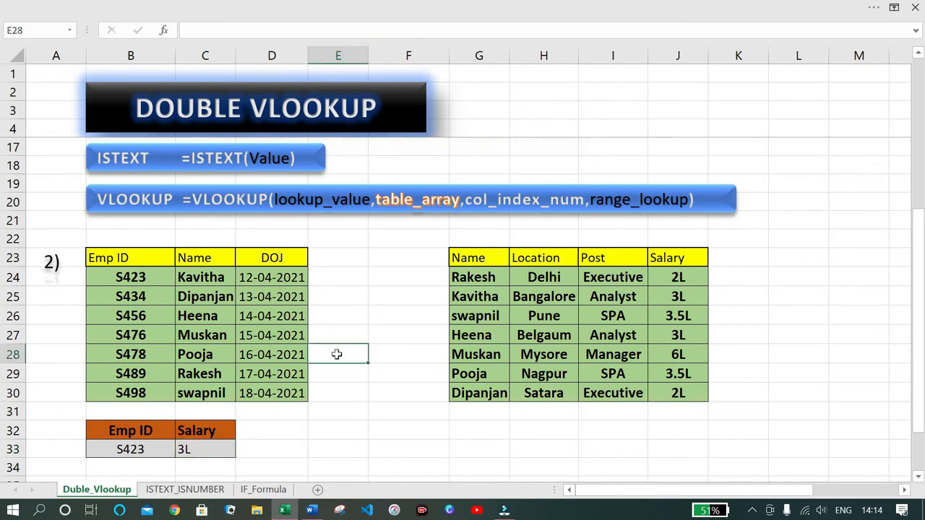
Copy the Emp ID heading and value in B36:B37 to G36:G37, beside the Sal lookup.
{"action": "scroll", "coordinate": [336, 354], "scroll_direction": "down", "scroll_amount": 1}
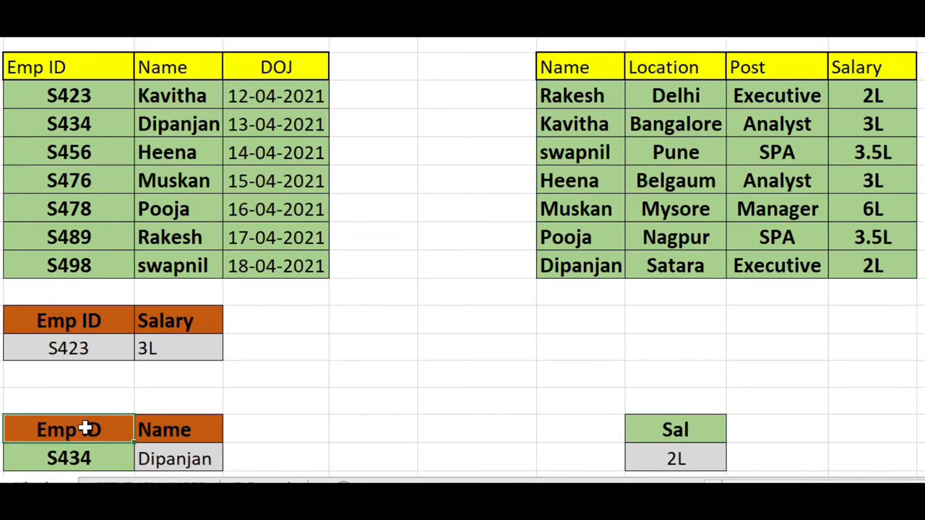
{"action": "left_click_drag", "start_coordinate": [145, 450], "coordinate": [188, 468]}
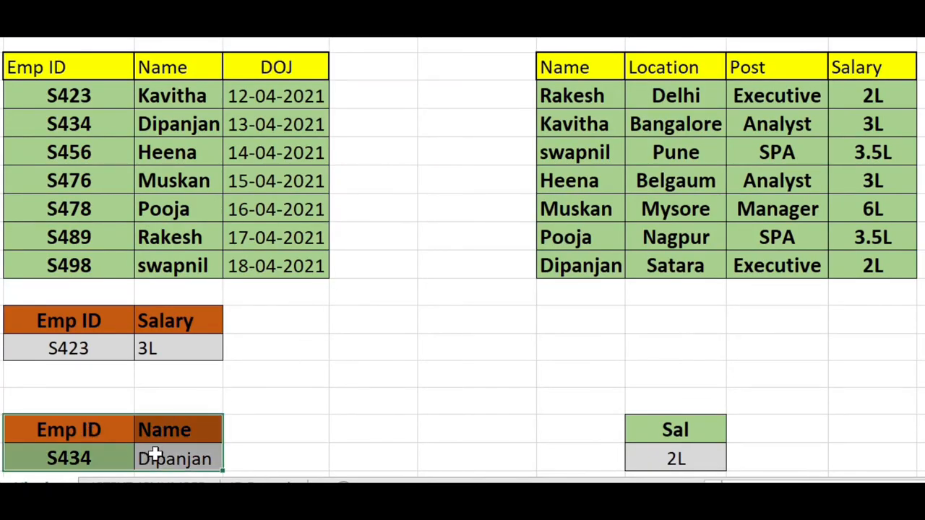
{"action": "left_click_drag", "start_coordinate": [120, 432], "coordinate": [120, 458]}
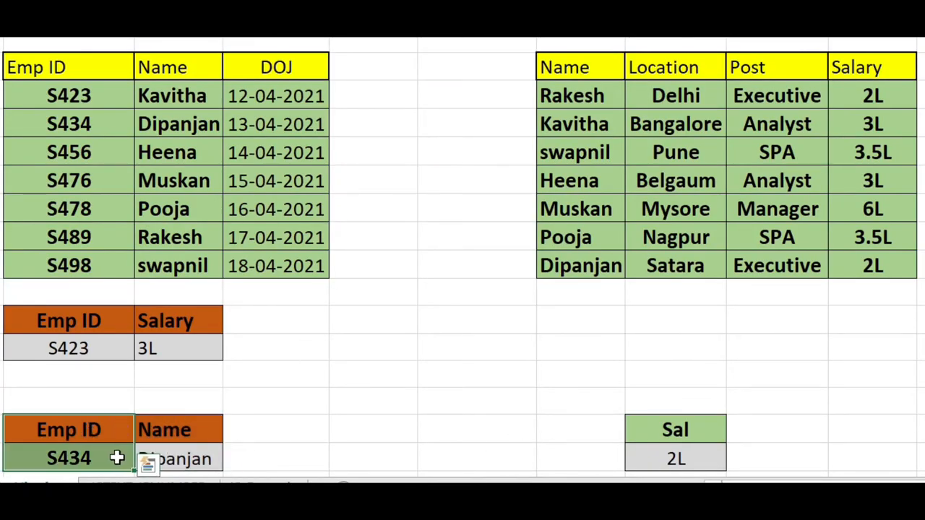
{"action": "key", "text": "ctrl+c"}
{"action": "left_click", "coordinate": [592, 431]}
{"action": "key", "text": "ctrl+v"}
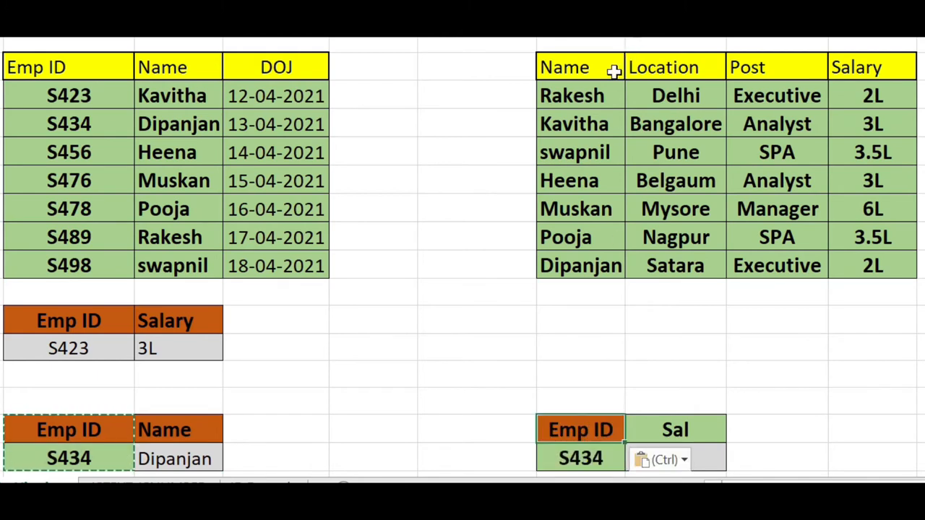
Change the heading in G36 to Name and enter the employee name from G29 in G37.
{"action": "type", "text": "Nam"}
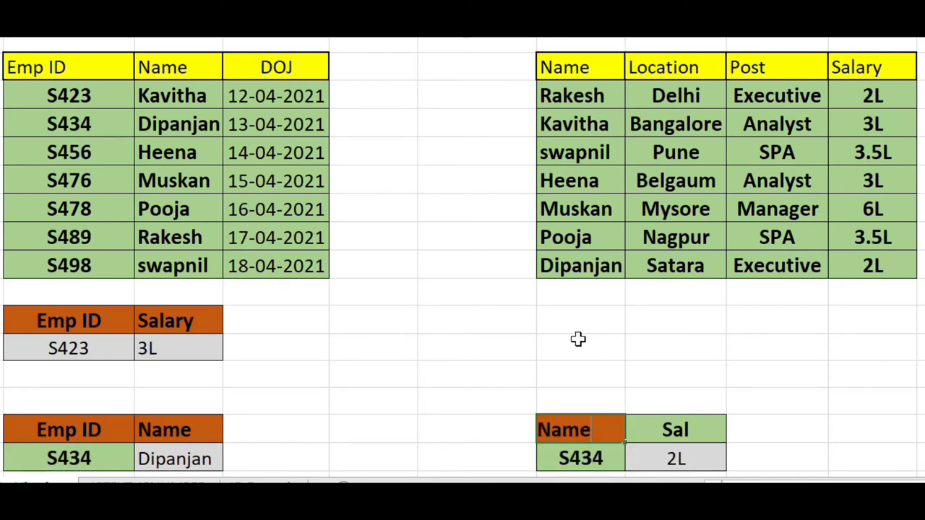
{"action": "type", "text": "e"}
{"action": "left_click", "coordinate": [578, 458]}
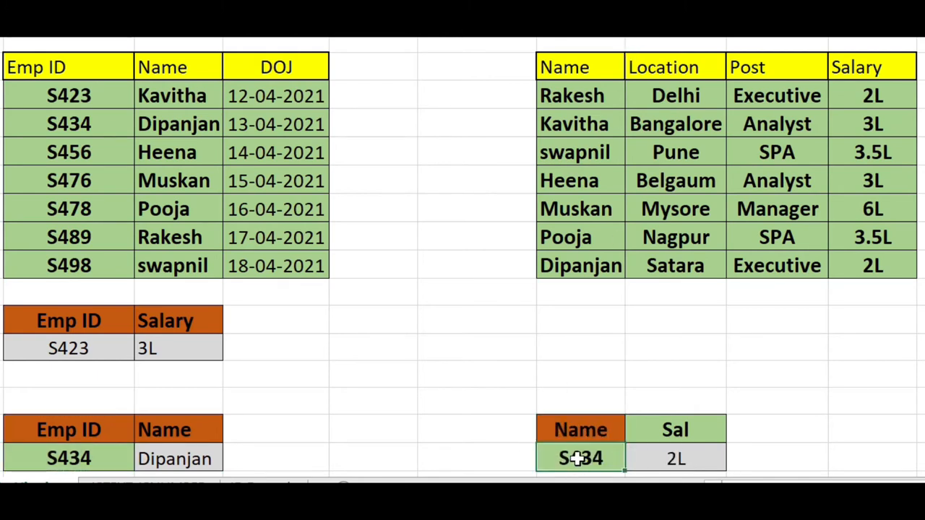
{"action": "type", "text": "Pooja"}
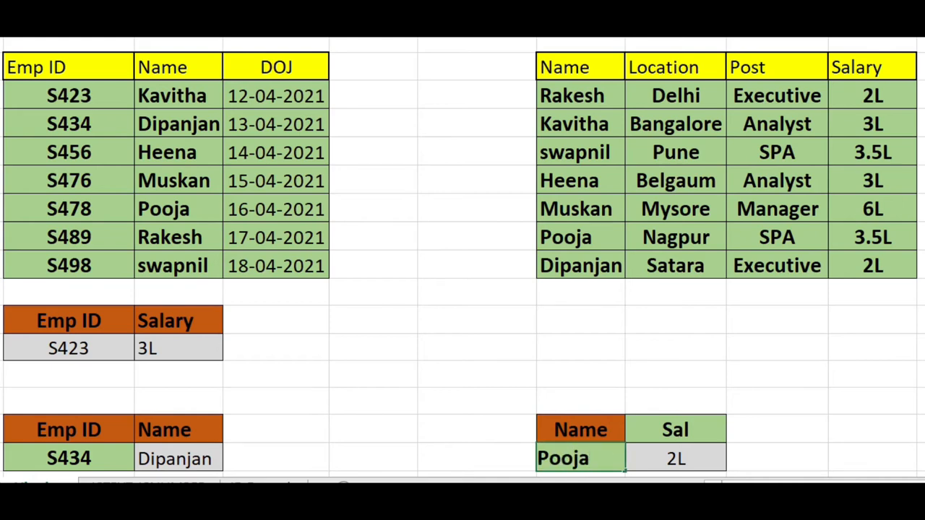
{"action": "left_click", "coordinate": [440, 413]}
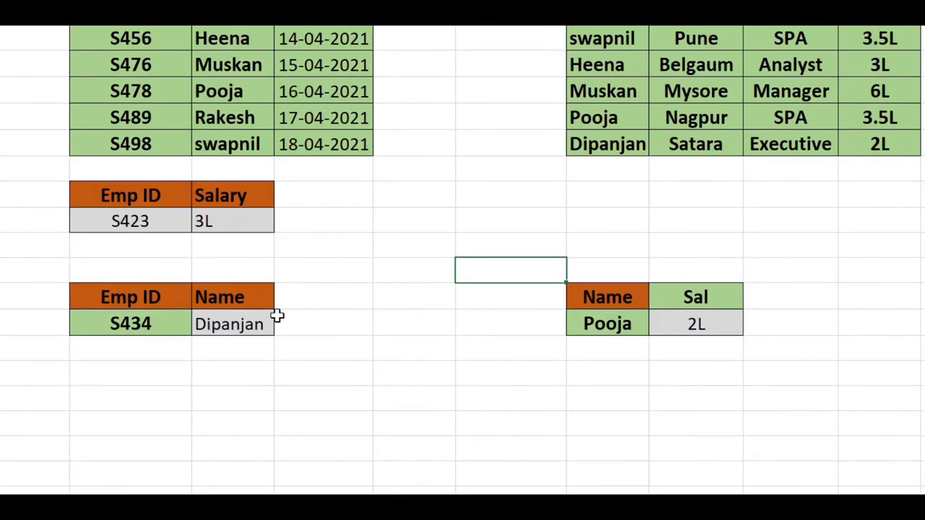
Examine the name lookup in B36:C37 with its source table B23:D30, and the Sal lookup in H37 with its source table G23:J30.
{"action": "left_click", "coordinate": [244, 324]}
{"action": "scroll", "coordinate": [253, 363], "scroll_direction": "up", "scroll_amount": 2}
{"action": "scroll", "coordinate": [252, 361], "scroll_direction": "down", "scroll_amount": 1}
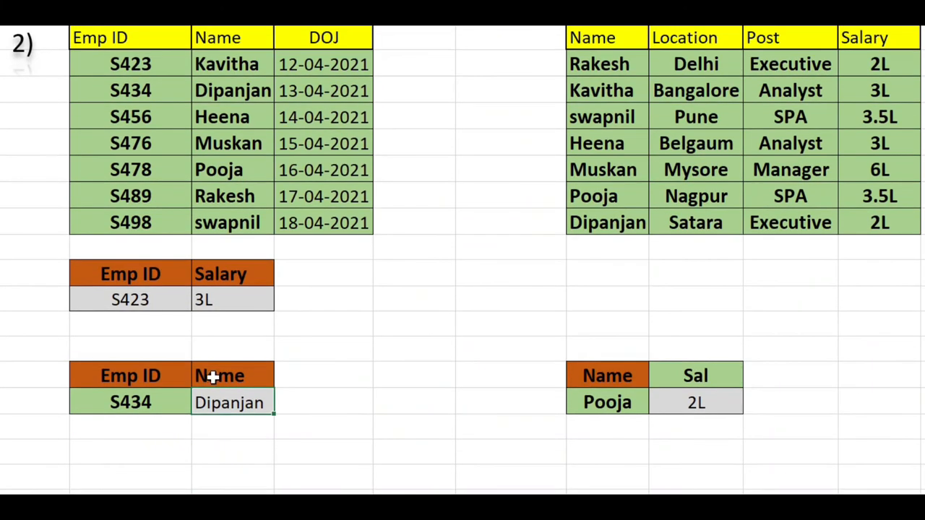
{"action": "left_click", "coordinate": [182, 383]}
{"action": "key", "text": "ctrl+v"}
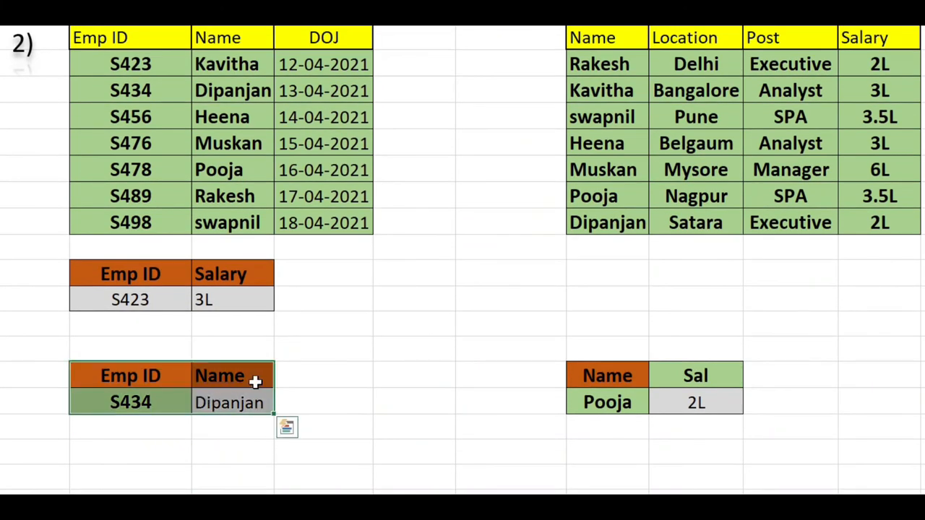
{"action": "left_click", "coordinate": [220, 399]}
{"action": "mouse_move", "coordinate": [149, 31]}
{"action": "left_mouse_down"}
{"action": "mouse_move", "coordinate": [313, 196]}
{"action": "mouse_move", "coordinate": [318, 217]}
{"action": "left_mouse_up"}
{"action": "left_click", "coordinate": [717, 406]}
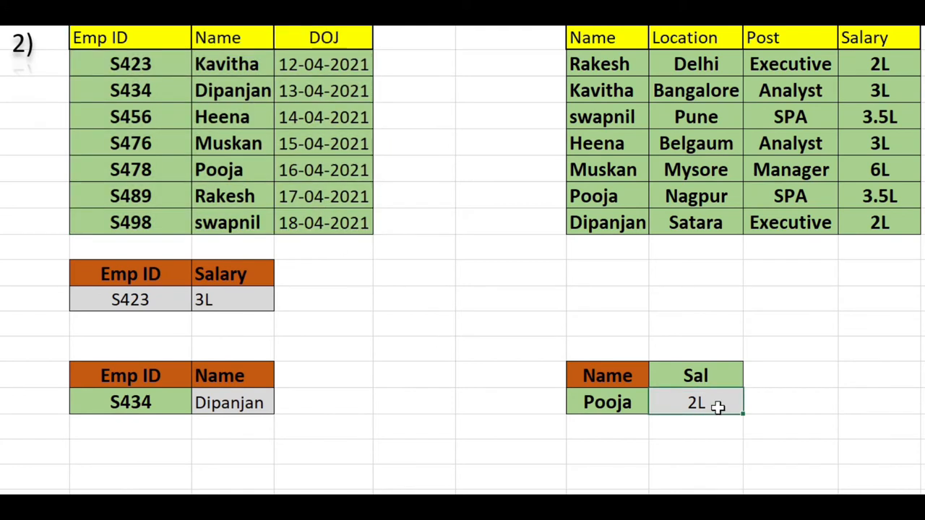
{"action": "mouse_move", "coordinate": [609, 37]}
{"action": "left_mouse_down"}
{"action": "mouse_move", "coordinate": [636, 68]}
{"action": "mouse_move", "coordinate": [860, 229]}
{"action": "left_mouse_up"}
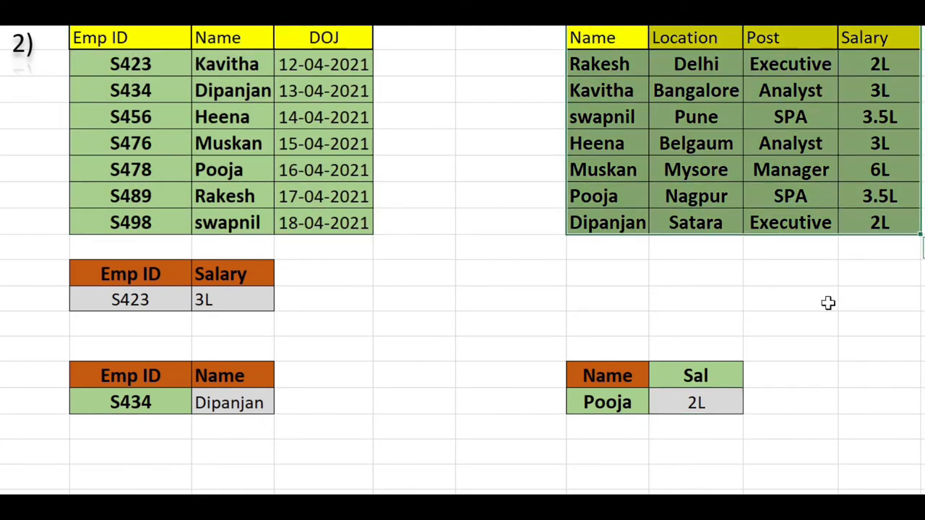
Clear the lookup results under Name in C37 and under Sal in H37.
{"action": "left_click", "coordinate": [271, 403]}
{"action": "key", "text": "Delete"}
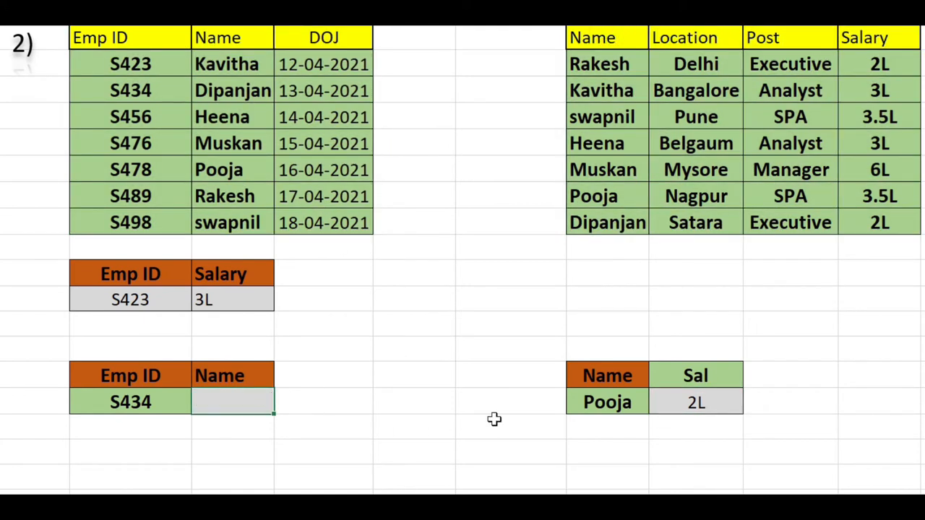
{"action": "left_click", "coordinate": [688, 402]}
{"action": "key", "text": "Delete"}
{"action": "left_click", "coordinate": [534, 424]}
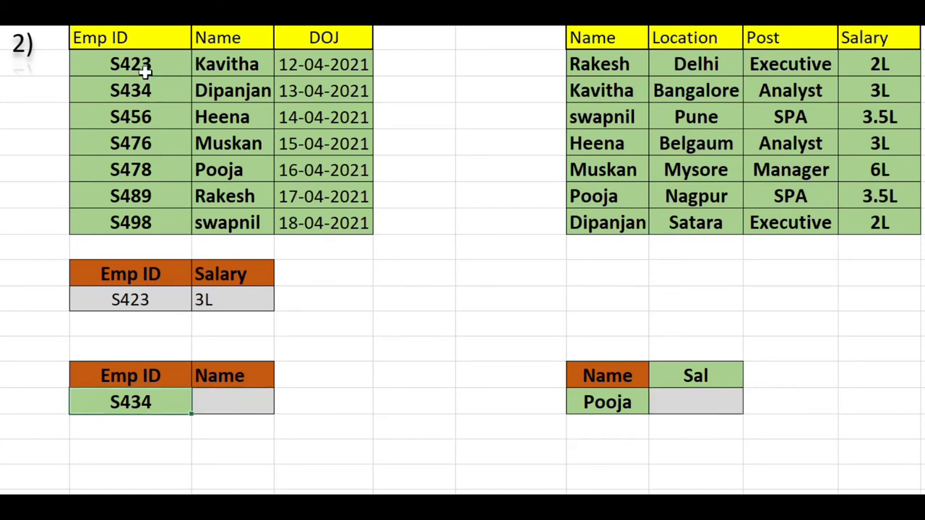
Examine the Emp ID and Name columns of the first table and the Name and Salary columns of the second as lookup sources.
{"action": "left_click_drag", "start_coordinate": [136, 33], "coordinate": [138, 209]}
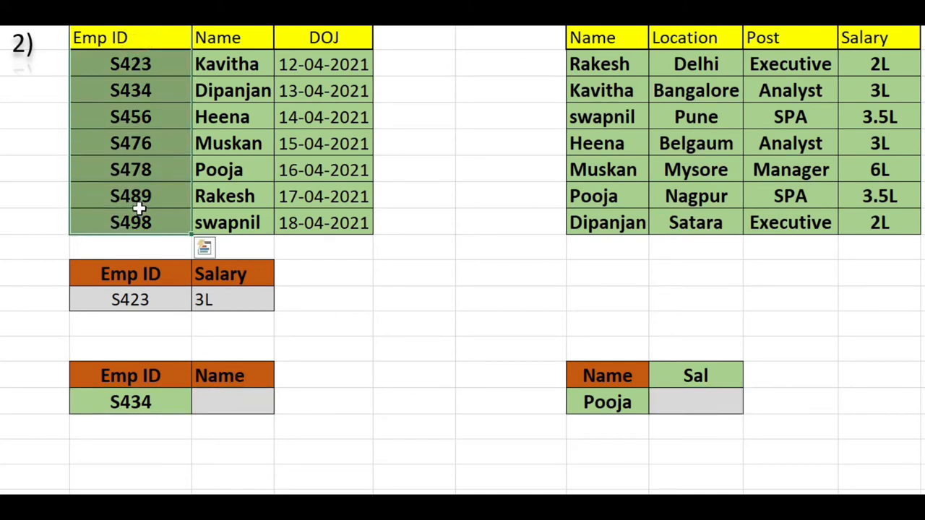
{"action": "left_click", "coordinate": [135, 403]}
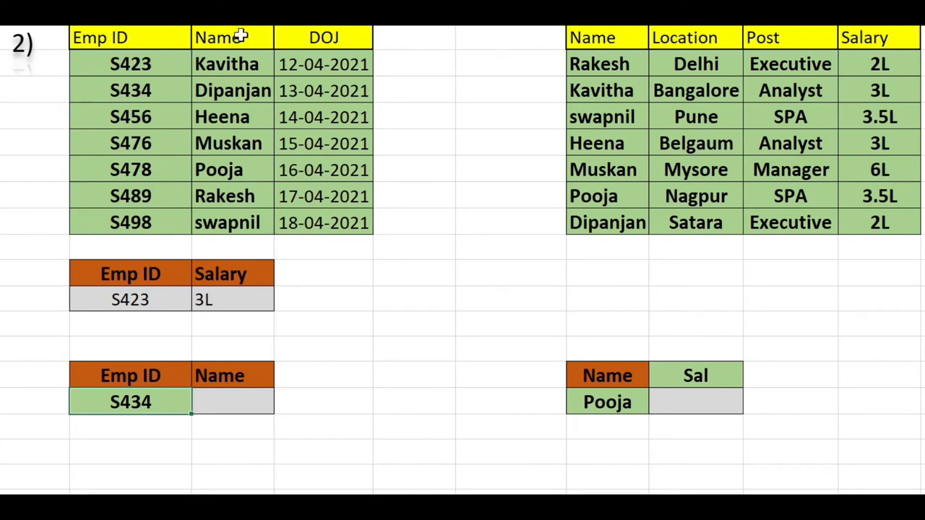
{"action": "left_click_drag", "start_coordinate": [241, 35], "coordinate": [209, 215]}
{"action": "left_click", "coordinate": [234, 416]}
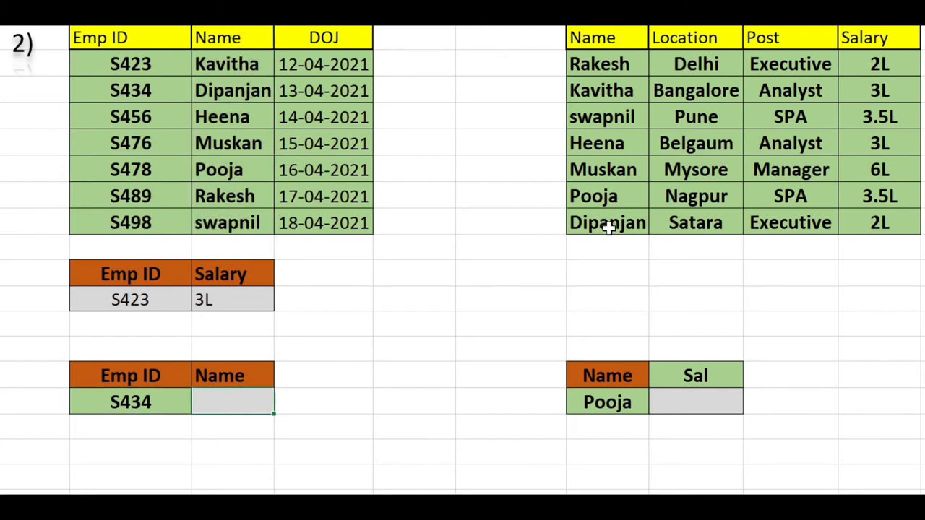
{"action": "left_click_drag", "start_coordinate": [604, 63], "coordinate": [604, 223]}
{"action": "left_click", "coordinate": [702, 408]}
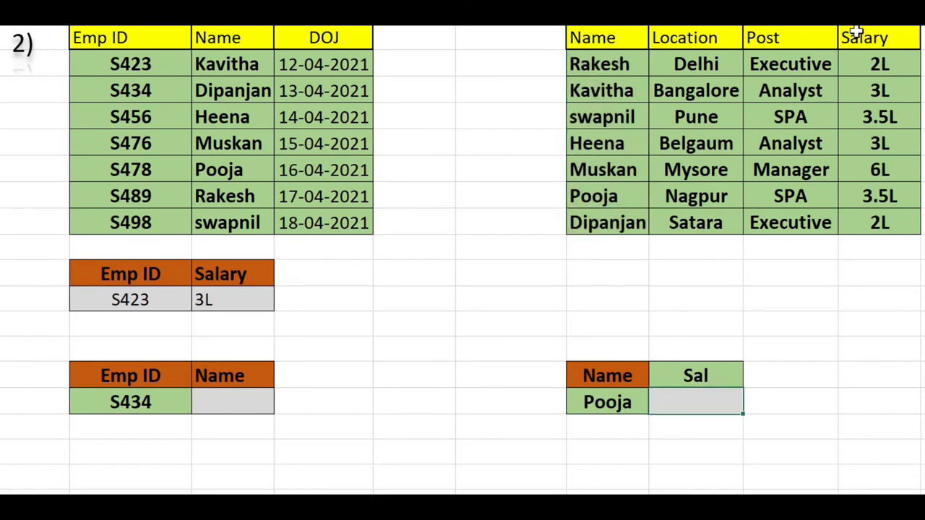
{"action": "left_click_drag", "start_coordinate": [856, 33], "coordinate": [863, 224]}
{"action": "left_click", "coordinate": [235, 401]}
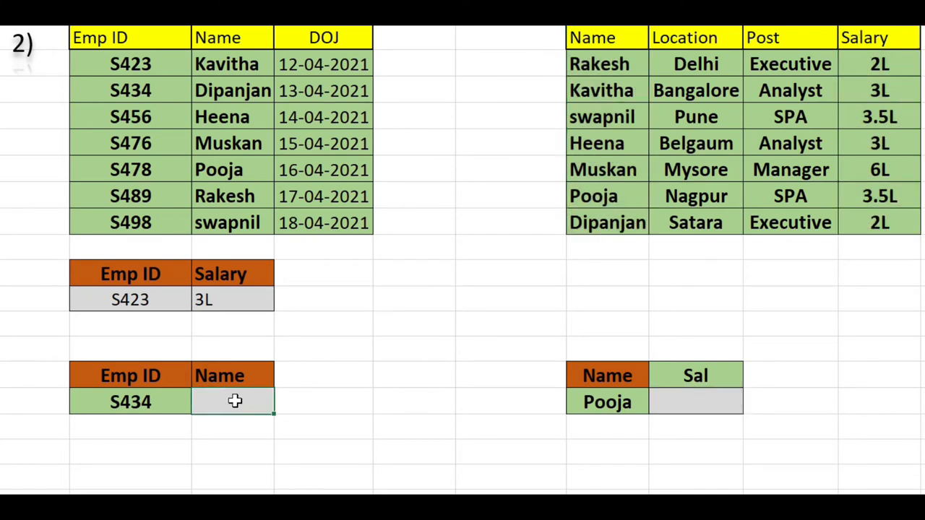
{"action": "left_click", "coordinate": [340, 427]}
Enter =VLOOKUP(B37,B23:D30,2,0) in C37 to look up the employee name by Emp ID.
{"action": "left_click", "coordinate": [234, 399]}
{"action": "type", "text": "=vl"}
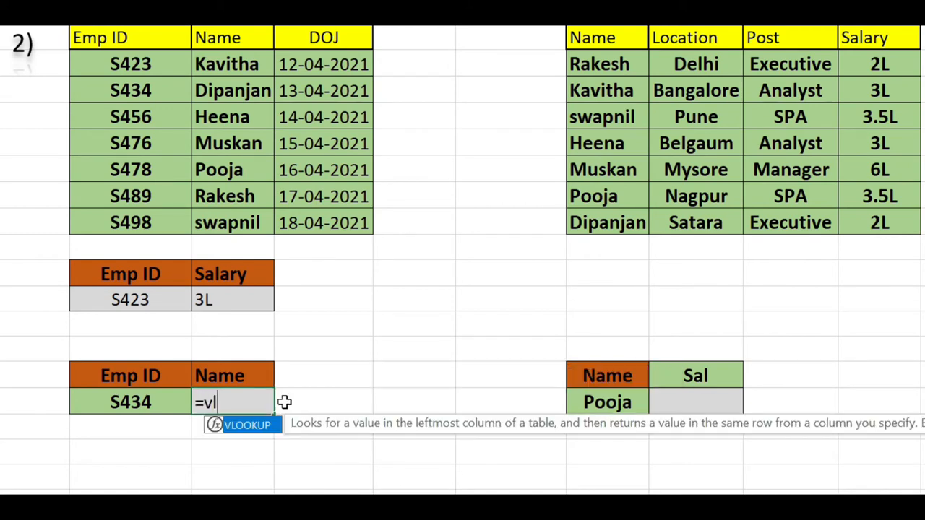
{"action": "key", "text": "Tab"}
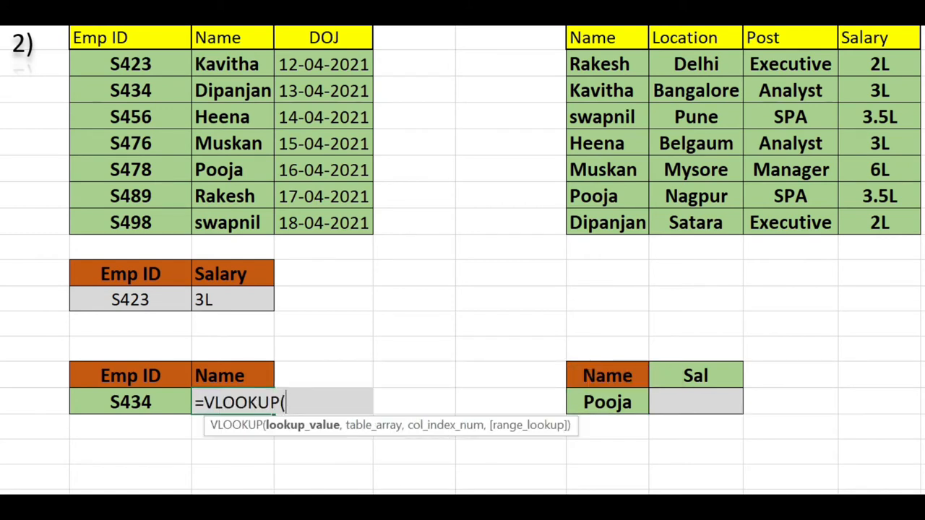
{"action": "left_click", "coordinate": [149, 398]}
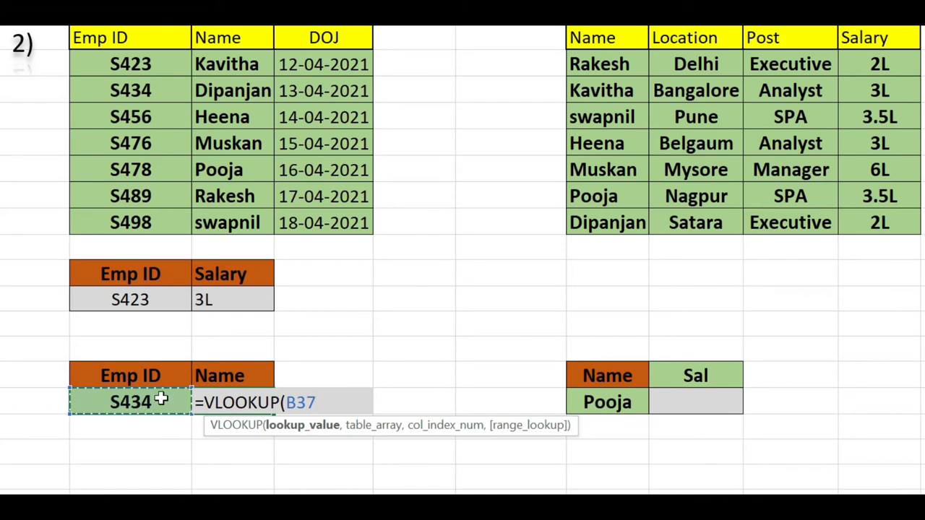
{"action": "type", "text": ","}
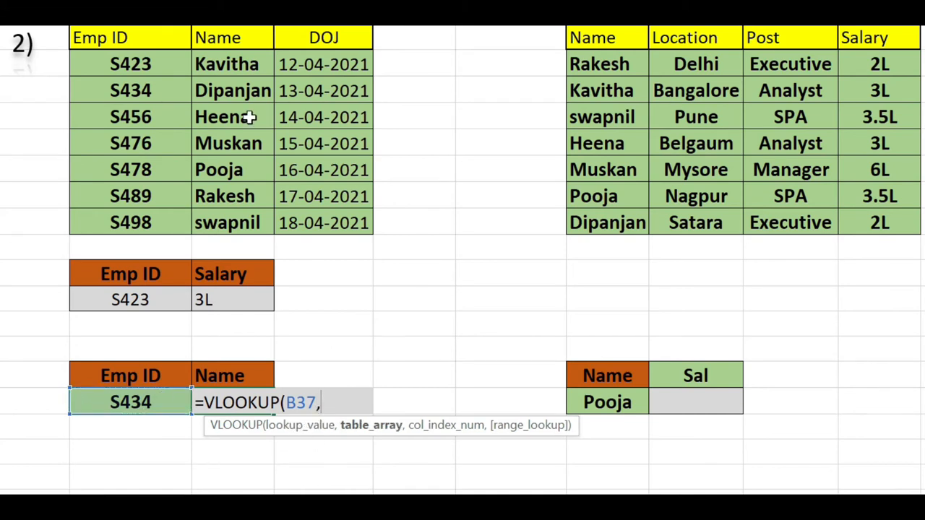
{"action": "left_click_drag", "start_coordinate": [143, 33], "coordinate": [301, 224]}
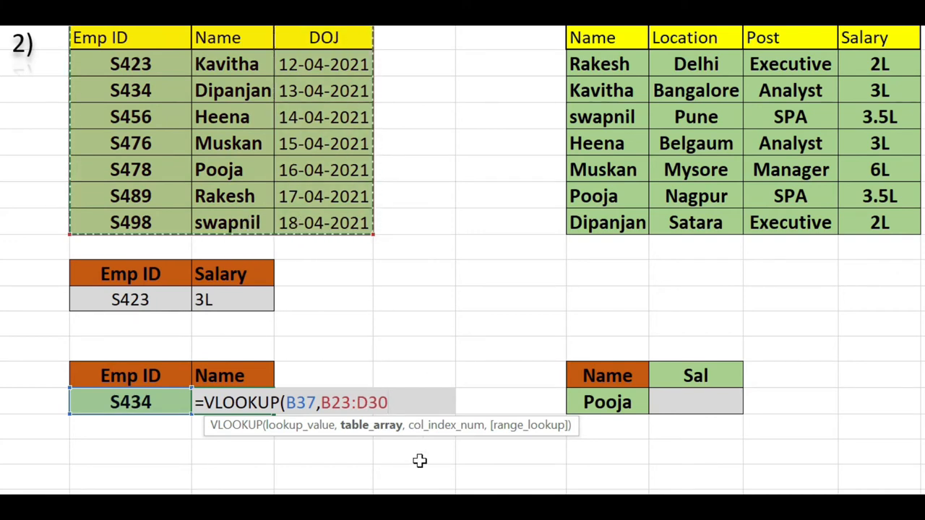
{"action": "type", "text": ","}
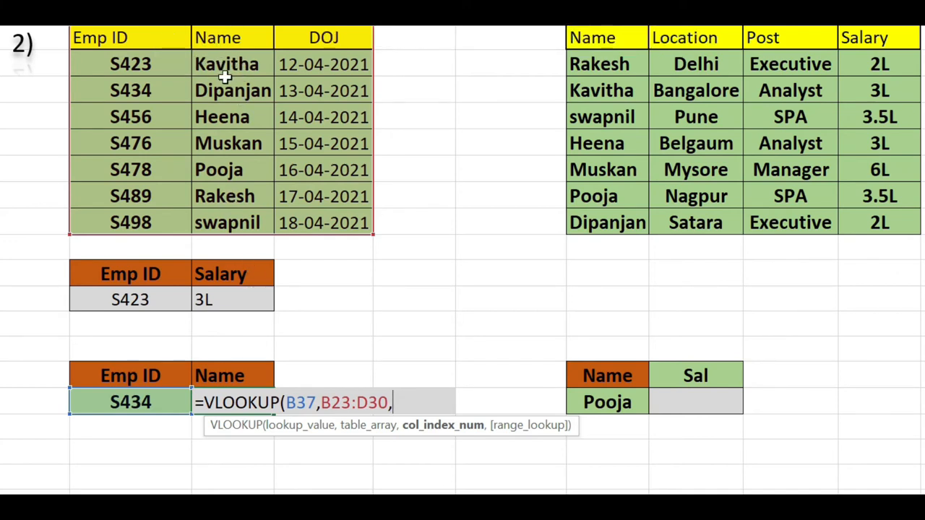
{"action": "type", "text": "2,"}
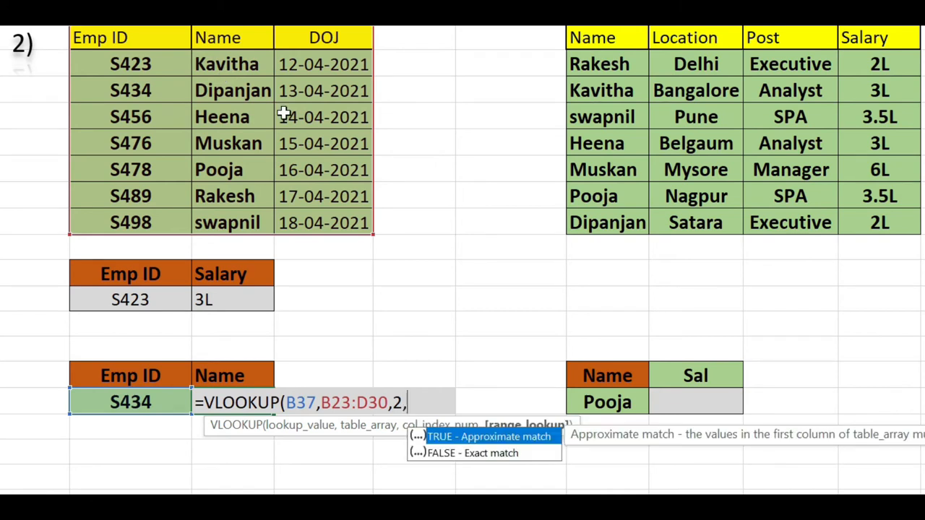
{"action": "type", "text": "0)"}
{"action": "key", "text": "Return"}
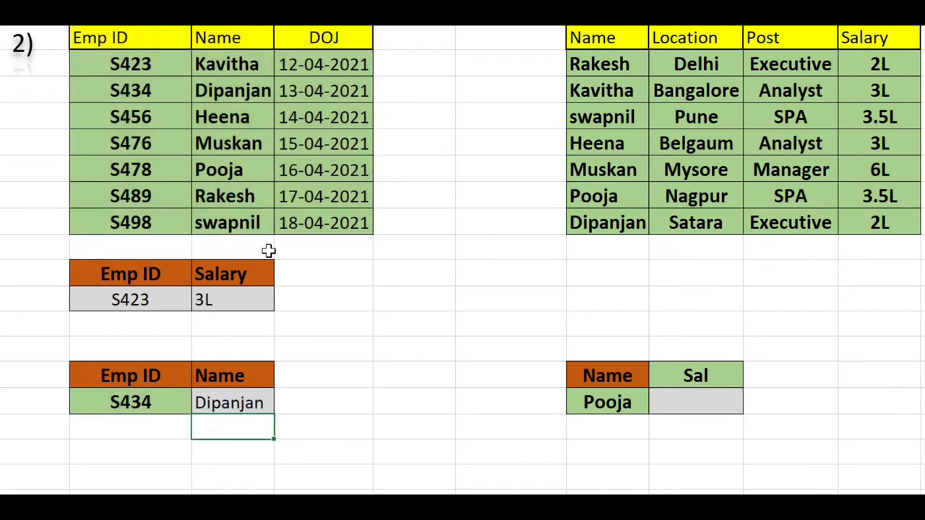
Check the name lookup against the first table, and replace the Emp ID in B37 with the one from B29.
{"action": "left_click", "coordinate": [164, 398]}
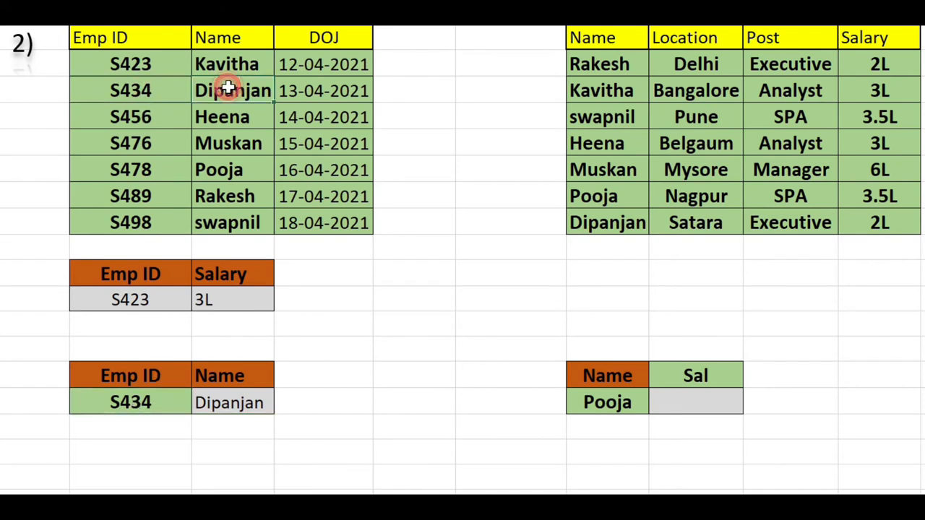
{"action": "left_click", "coordinate": [228, 400]}
{"action": "left_click", "coordinate": [145, 177]}
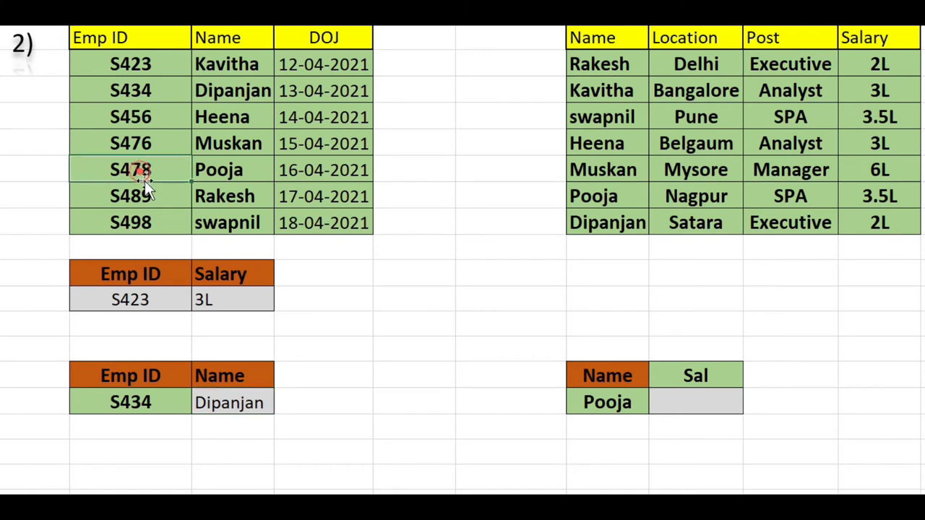
{"action": "left_click", "coordinate": [142, 197]}
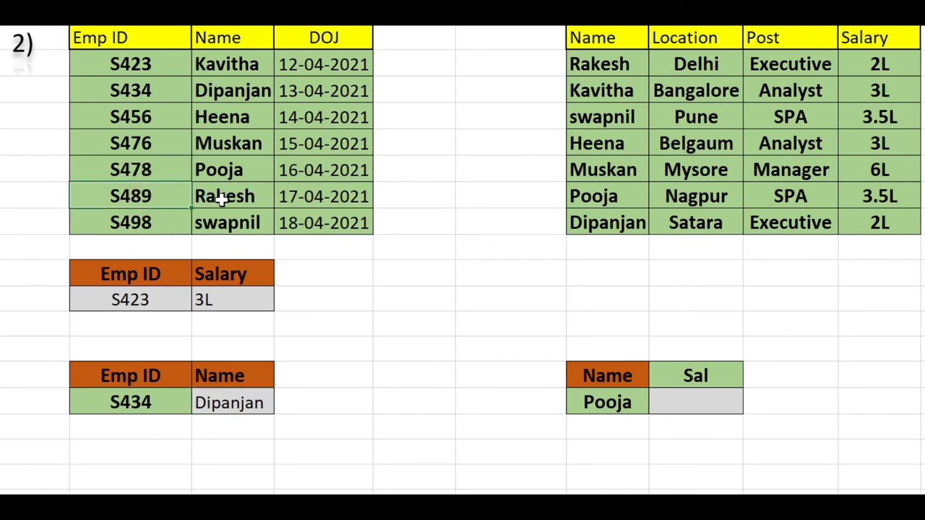
{"action": "left_click", "coordinate": [146, 402]}
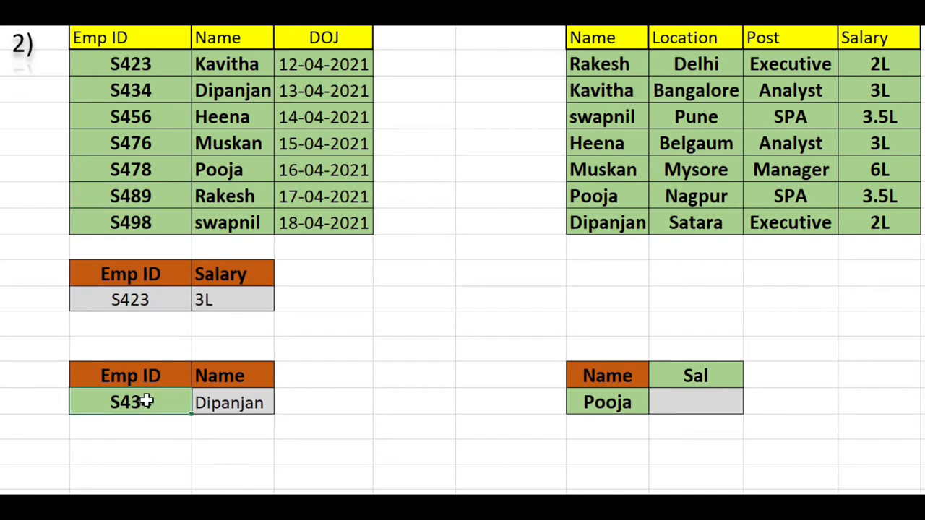
{"action": "type", "text": "S489"}
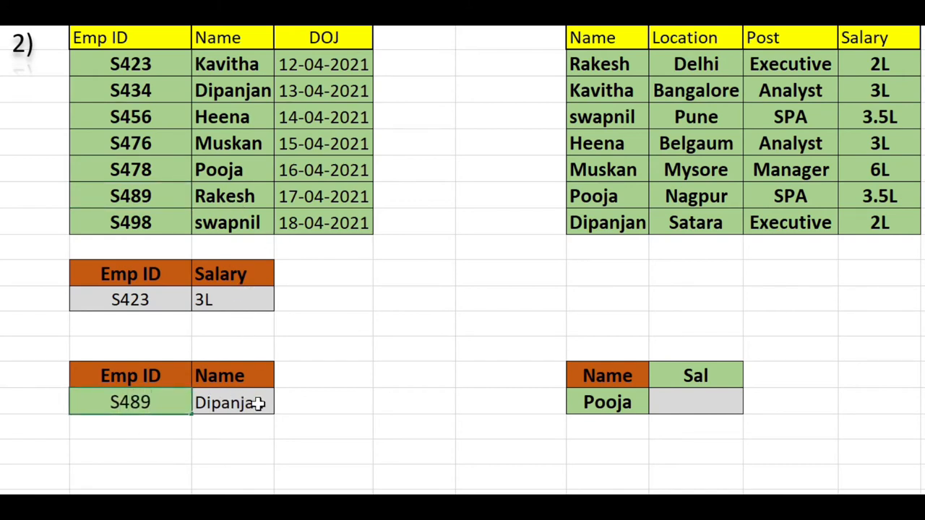
{"action": "key", "text": "Return"}
{"action": "left_click", "coordinate": [226, 405]}
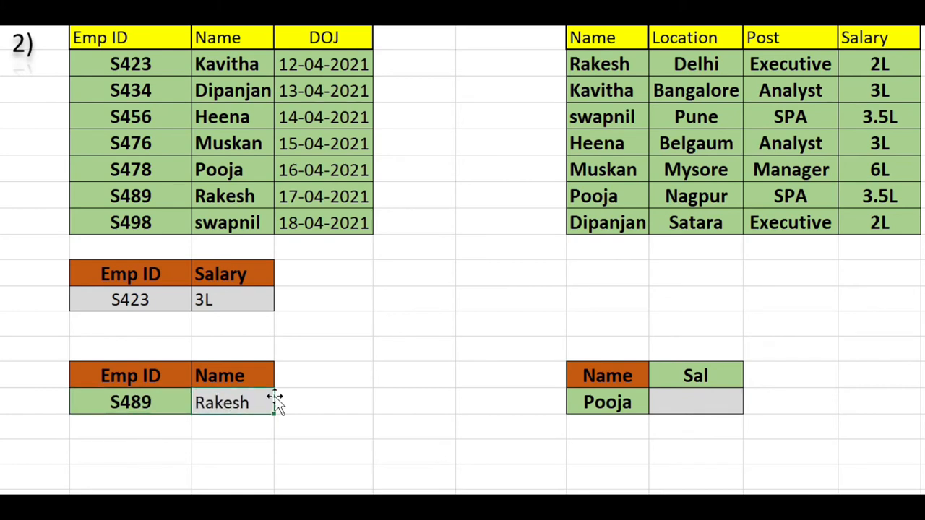
Enter =VLOOKUP(G37,G23:J30,4,0) in H37 to look up the salary by employee name.
{"action": "left_click", "coordinate": [607, 248]}
{"action": "left_click", "coordinate": [692, 397]}
{"action": "left_click_drag", "start_coordinate": [614, 37], "coordinate": [869, 230]}
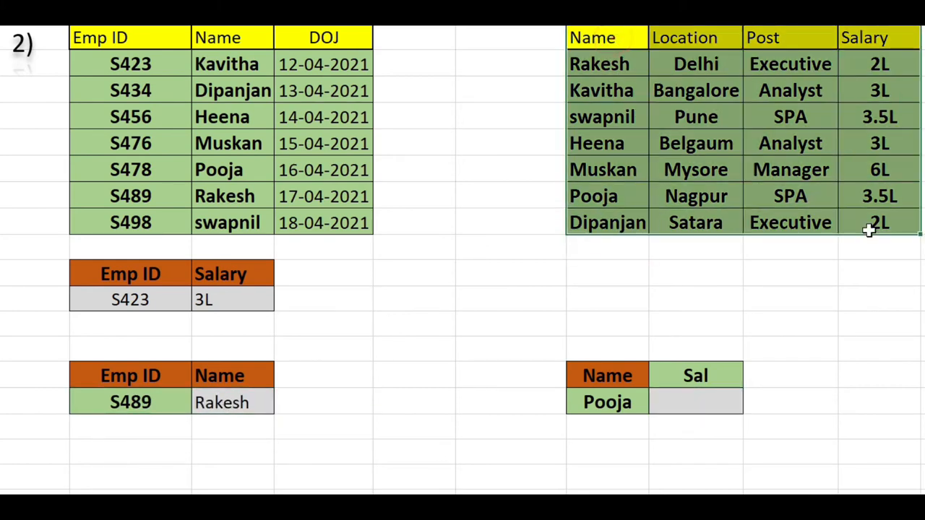
{"action": "left_click", "coordinate": [778, 299]}
{"action": "left_click", "coordinate": [693, 402]}
{"action": "type", "text": "="}
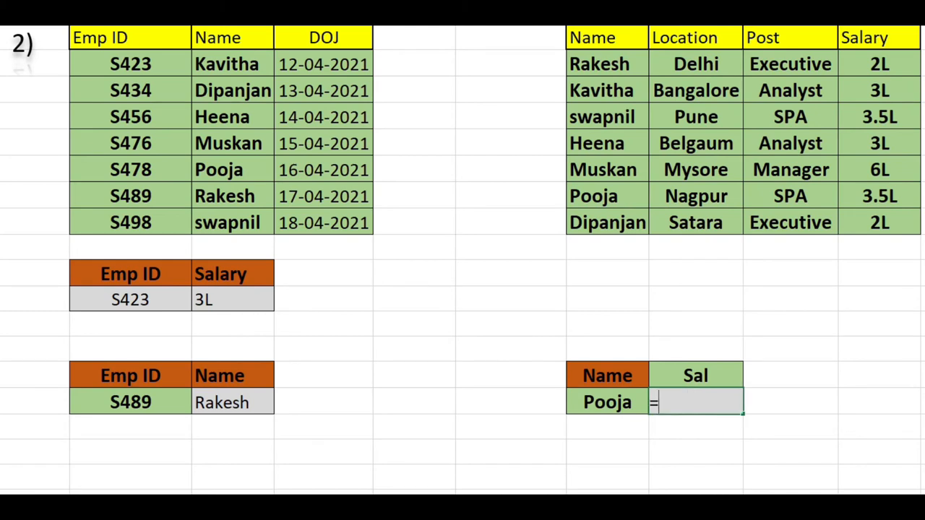
{"action": "type", "text": "vl"}
{"action": "key", "text": "Tab"}
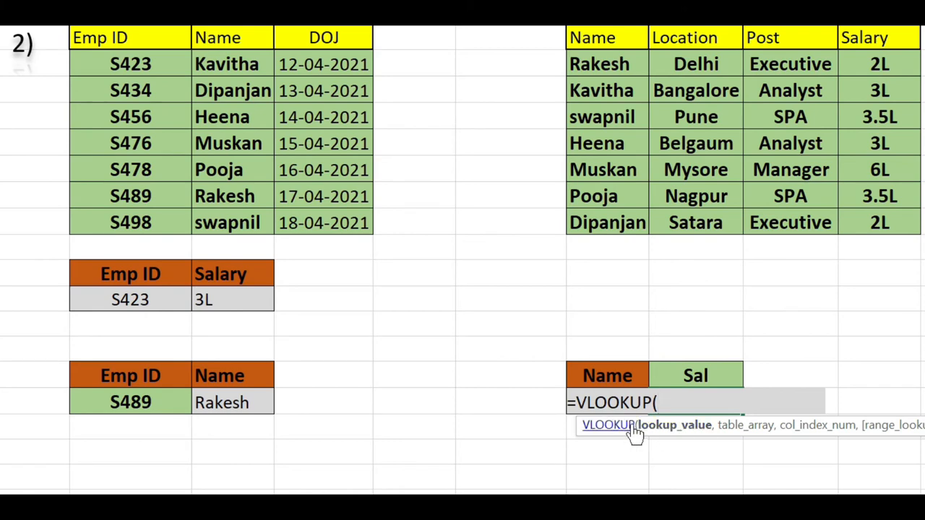
{"action": "type", "text": "G37"}
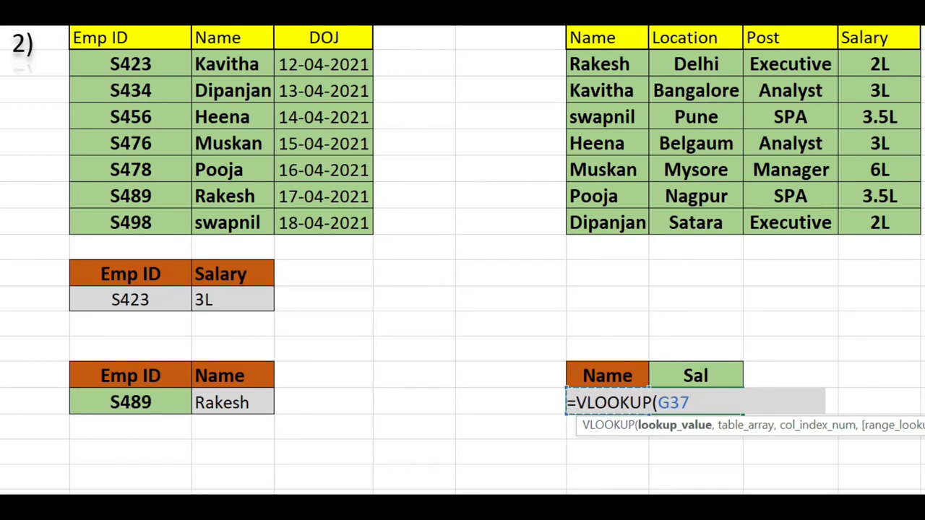
{"action": "type", "text": ","}
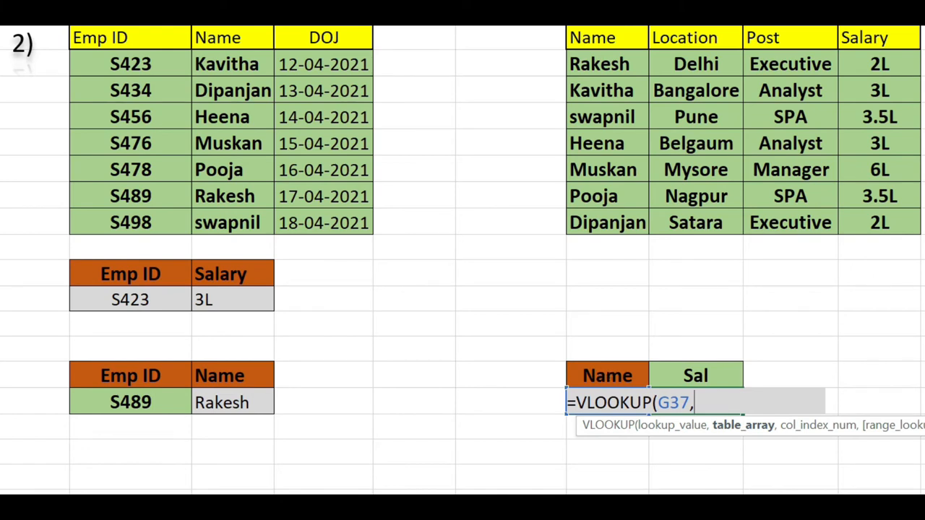
{"action": "left_click_drag", "start_coordinate": [618, 36], "coordinate": [881, 224]}
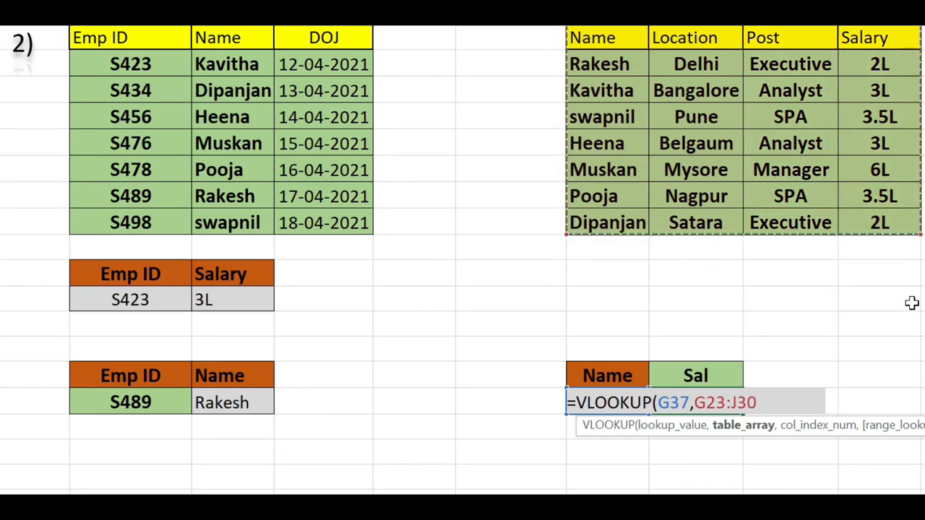
{"action": "type", "text": ","}
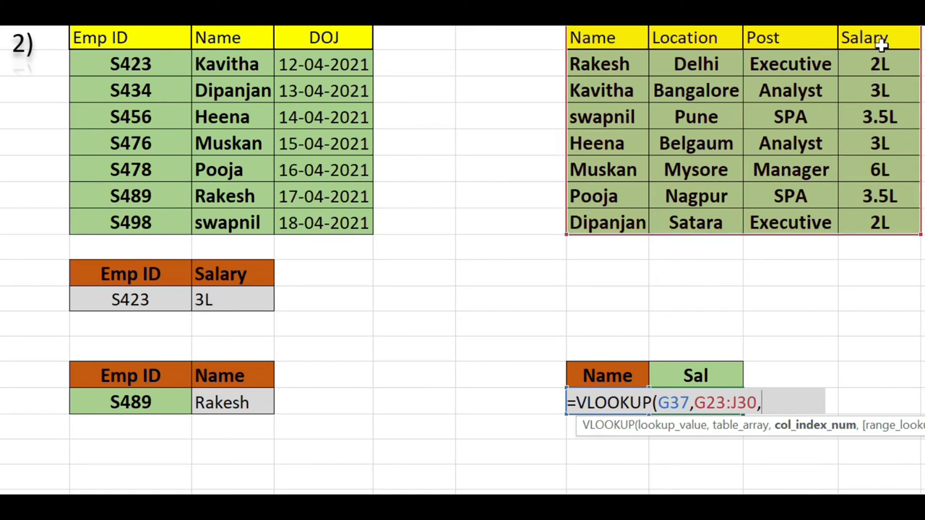
{"action": "type", "text": "4,"}
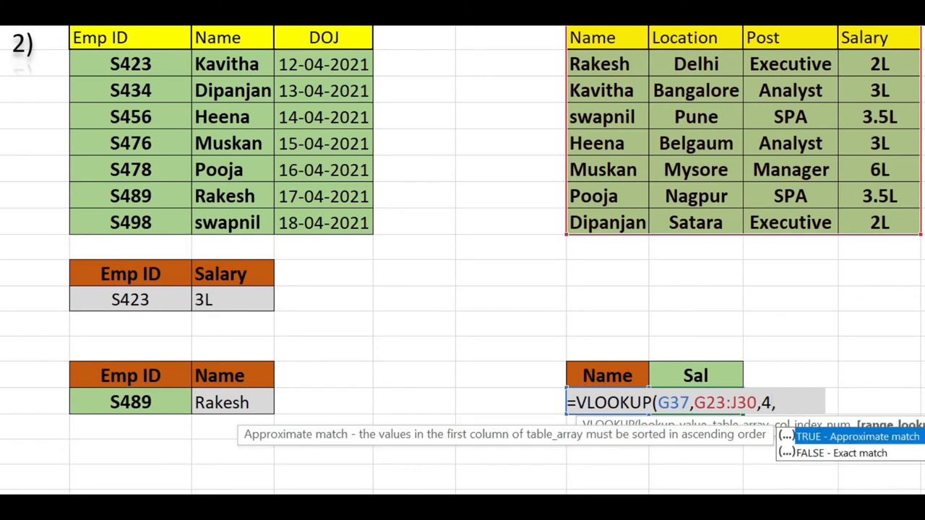
{"action": "type", "text": "0)"}
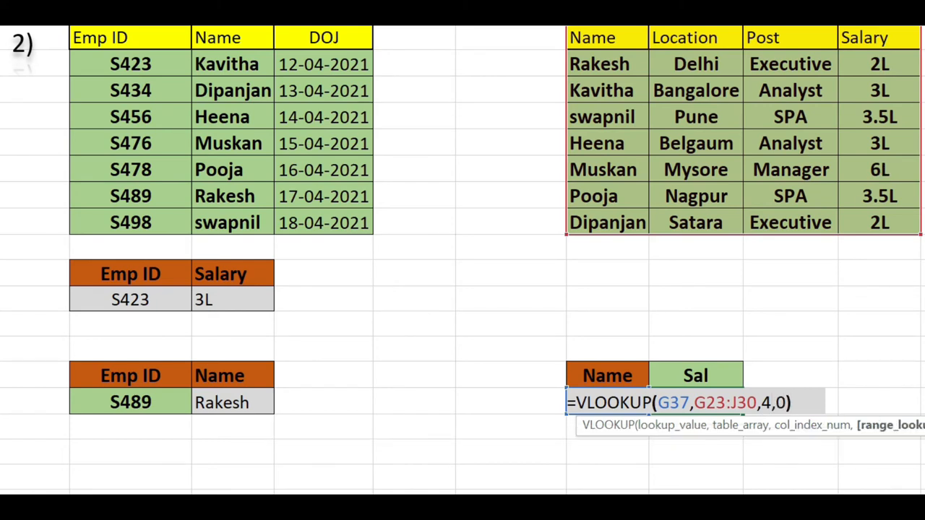
{"action": "key", "text": "Return"}
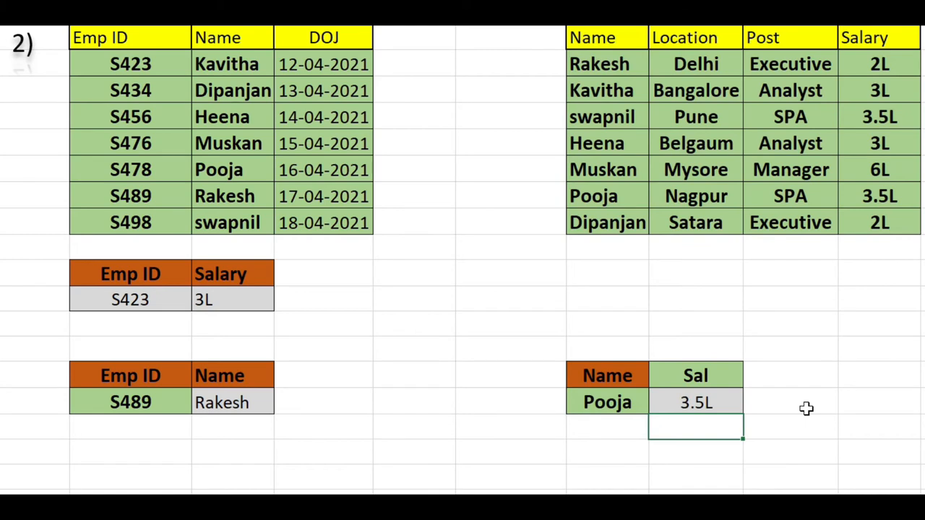
Check the salary lookup in H37 against the matching name and salary in row 29 of the second table.
{"action": "left_click", "coordinate": [612, 396]}
{"action": "left_click", "coordinate": [687, 402]}
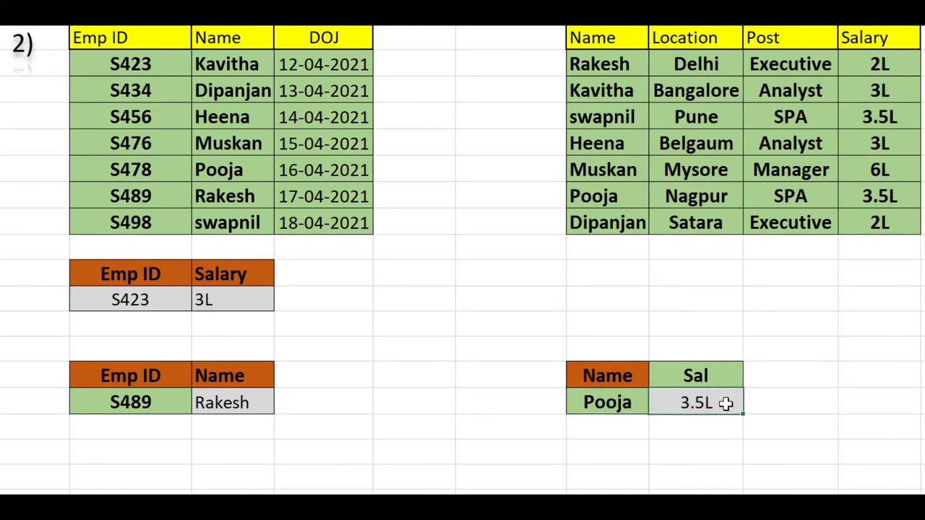
{"action": "left_click", "coordinate": [592, 195]}
{"action": "left_click", "coordinate": [880, 196]}
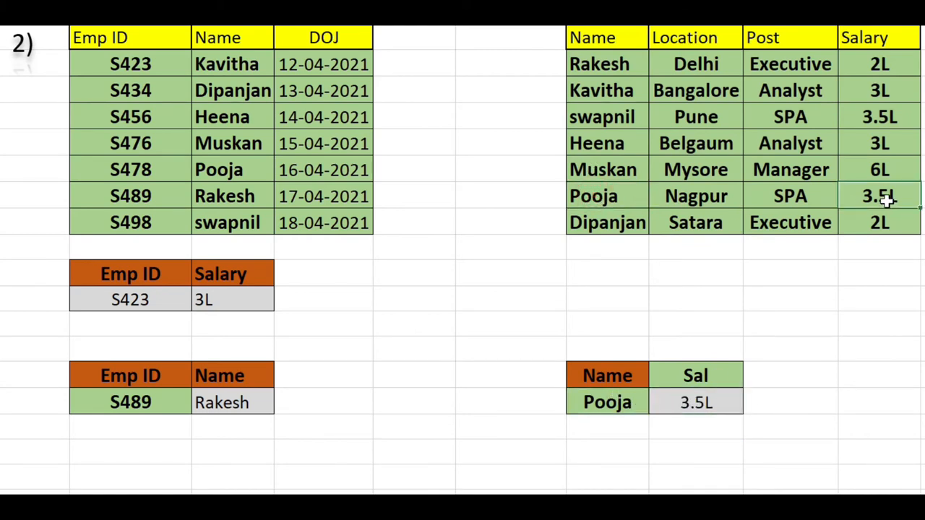
Replace the employee name in G37 with the one from G26 to test the salary lookup.
{"action": "left_click", "coordinate": [596, 123]}
{"action": "left_click", "coordinate": [584, 404]}
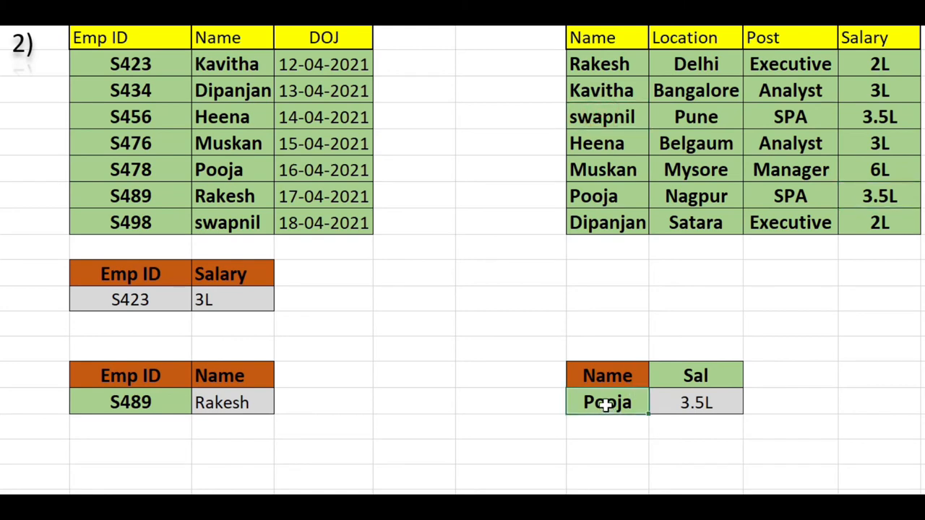
{"action": "double_click", "coordinate": [612, 403]}
{"action": "type", "text": "Swapnil"}
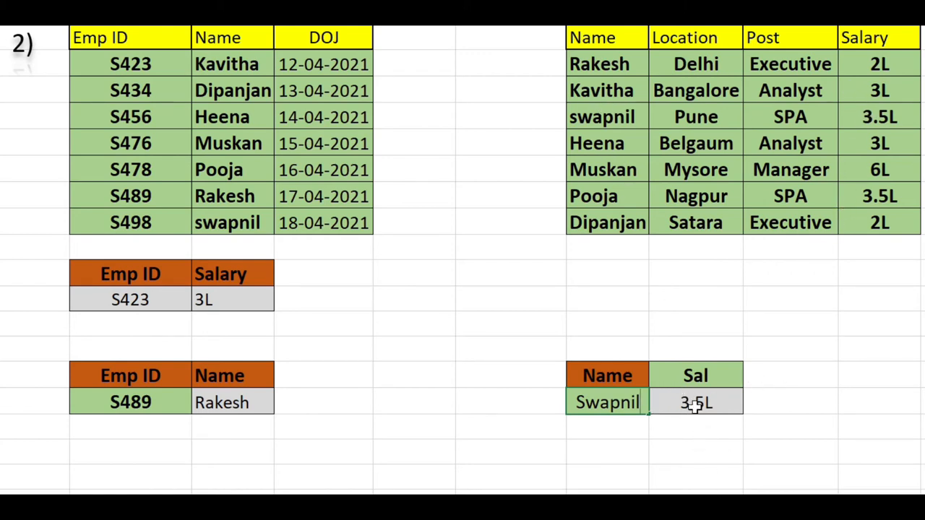
{"action": "key", "text": "Return"}
{"action": "left_click", "coordinate": [584, 401]}
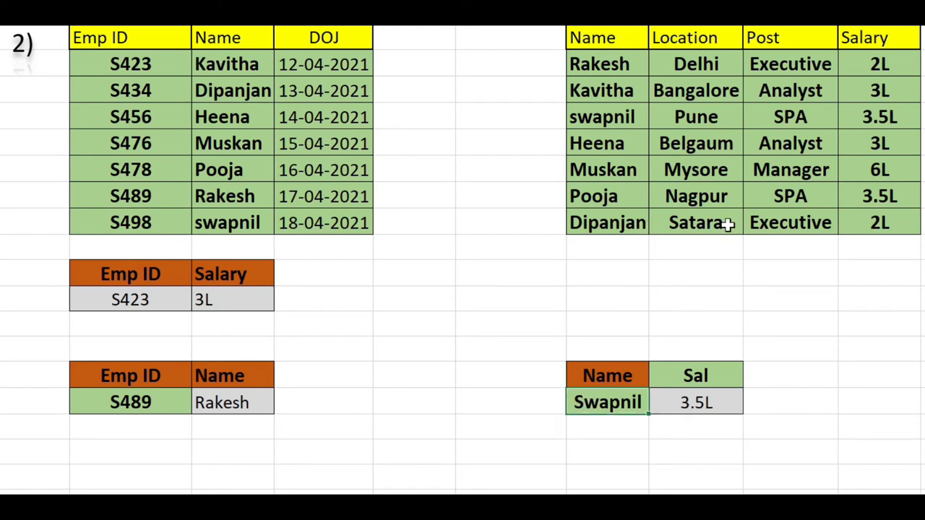
Replace the employee name in G37 with the one from G28 and check the salary returned in H37.
{"action": "left_click", "coordinate": [611, 141]}
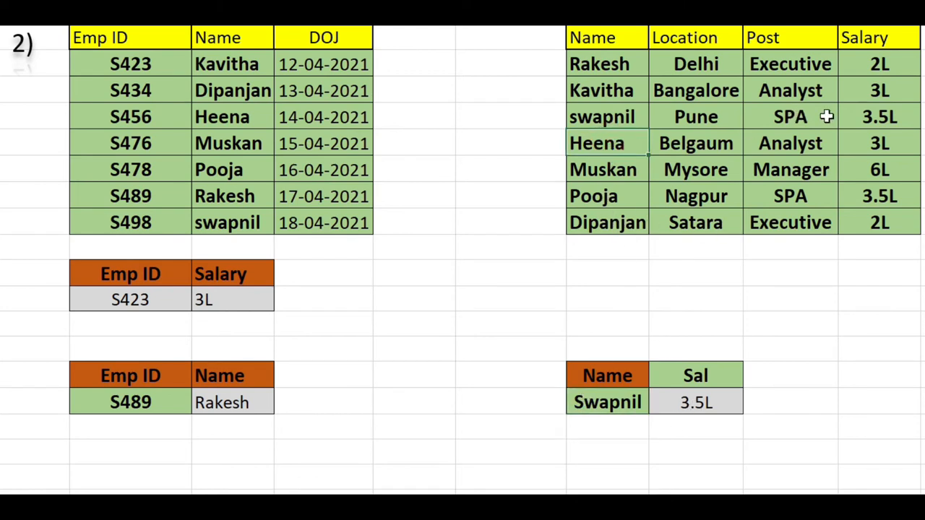
{"action": "left_click", "coordinate": [625, 172]}
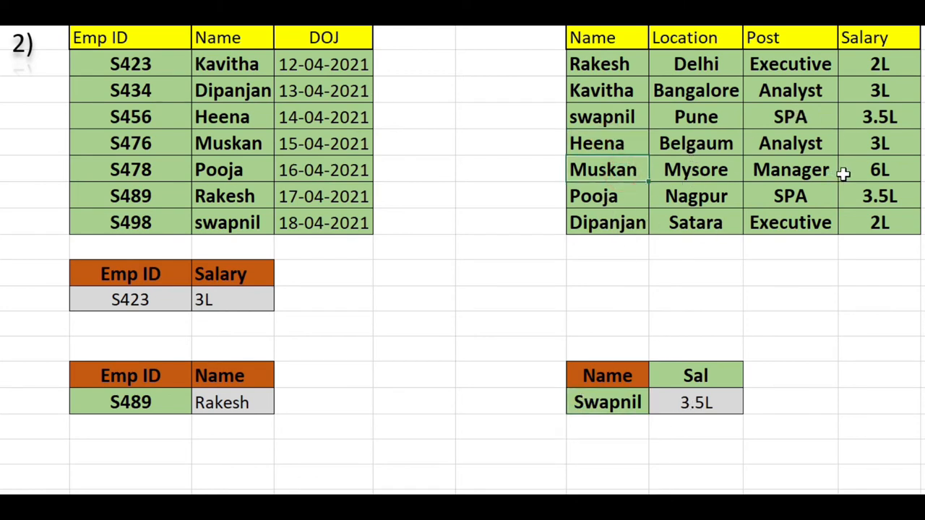
{"action": "left_click", "coordinate": [610, 396]}
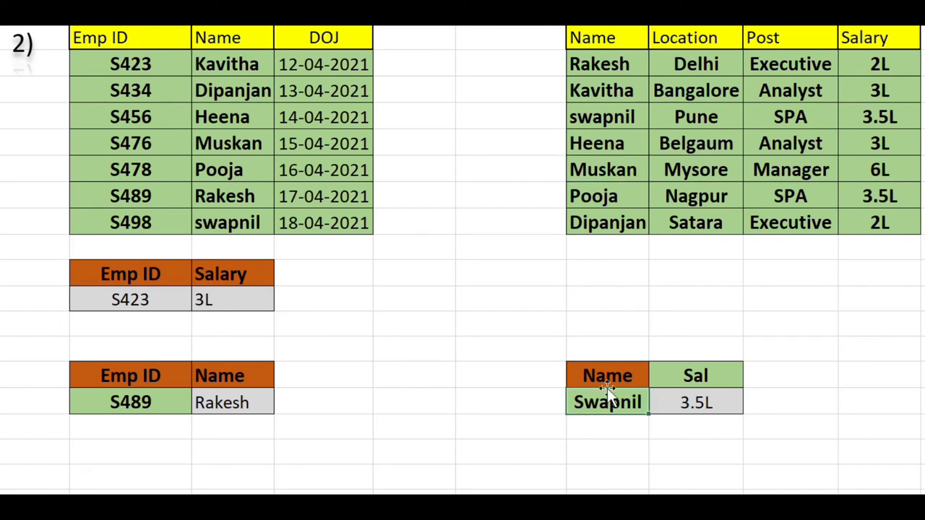
{"action": "type", "text": "Muskan"}
{"action": "key", "text": "Return"}
{"action": "left_click", "coordinate": [695, 405]}
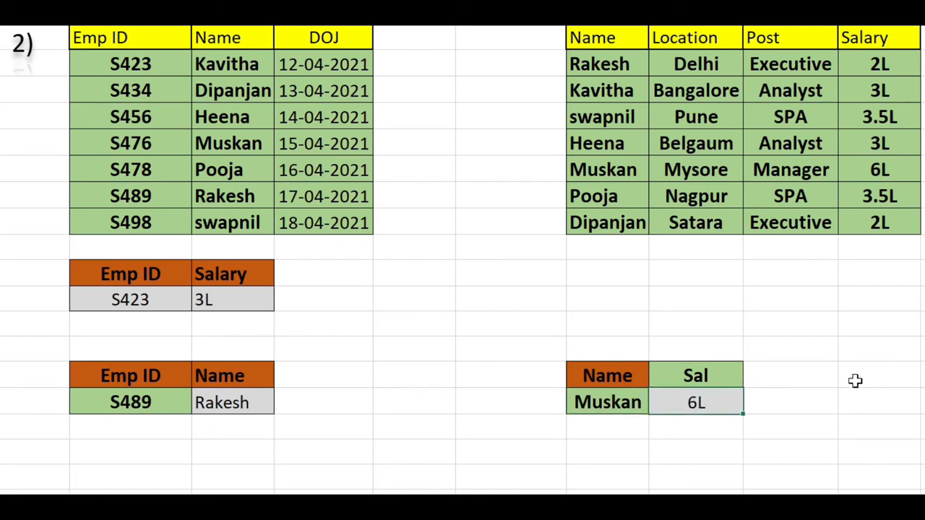
{"action": "left_click", "coordinate": [642, 411]}
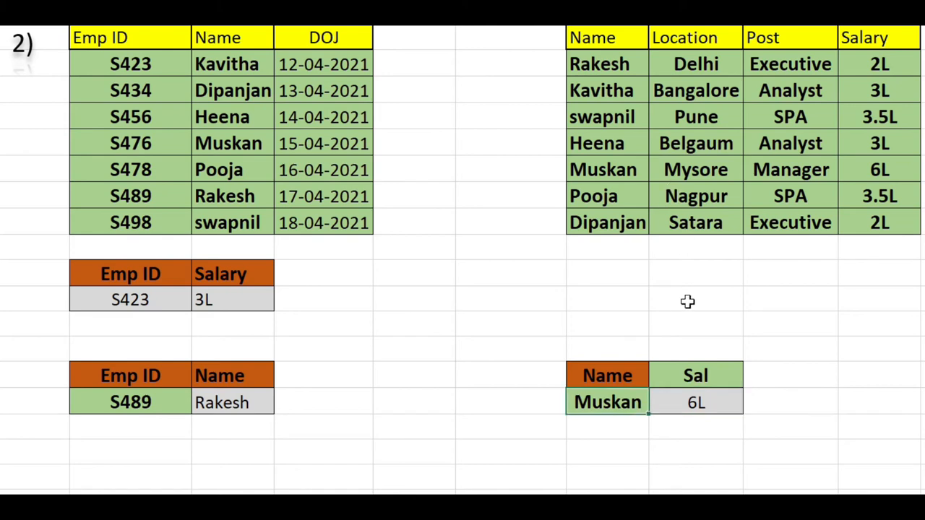
{"action": "left_click", "coordinate": [685, 186]}
Compare the Emp ID to Name lookup in B36:C37 with the Name to Sal lookup in G36:H37.
{"action": "left_click", "coordinate": [177, 412]}
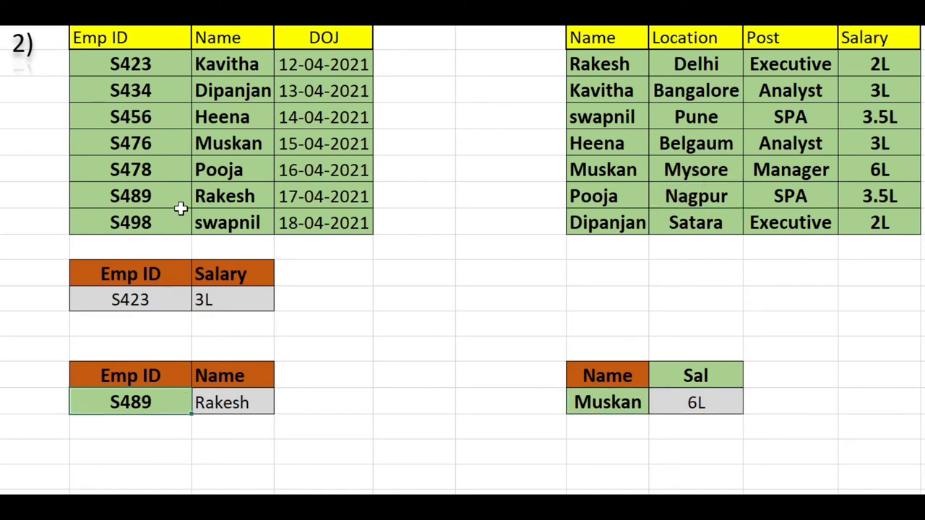
{"action": "left_click", "coordinate": [181, 176]}
{"action": "left_click", "coordinate": [369, 309]}
{"action": "left_click", "coordinate": [258, 403]}
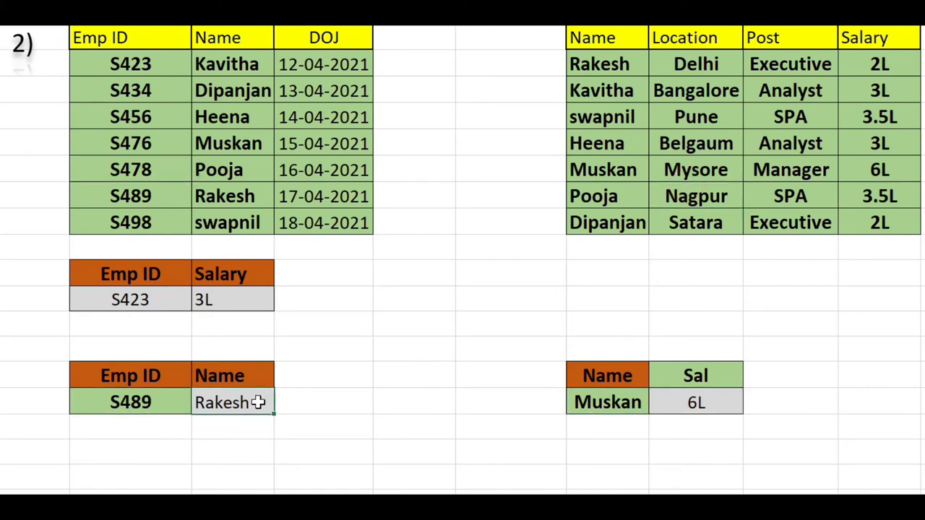
{"action": "left_click", "coordinate": [666, 403]}
{"action": "left_click", "coordinate": [245, 401]}
{"action": "left_click", "coordinate": [695, 402]}
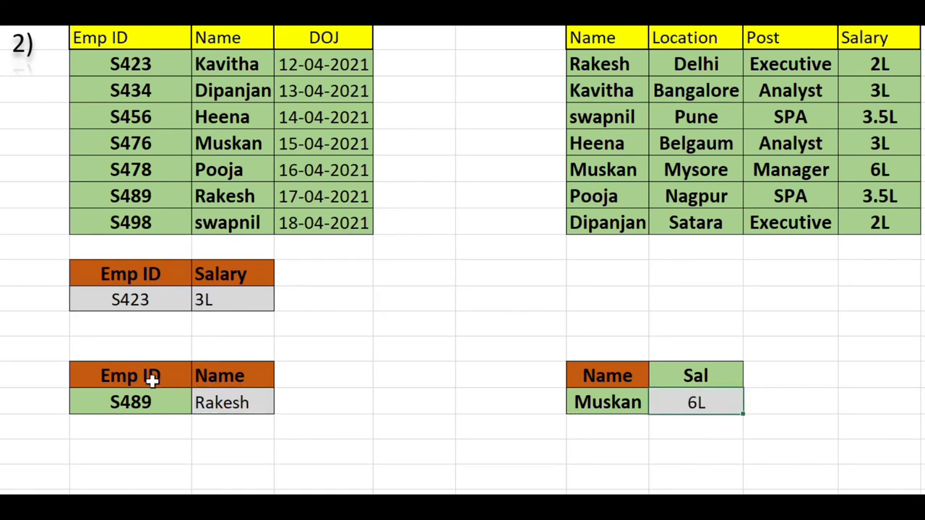
{"action": "left_click_drag", "start_coordinate": [151, 376], "coordinate": [231, 415]}
{"action": "left_click", "coordinate": [401, 416]}
{"action": "left_click_drag", "start_coordinate": [613, 373], "coordinate": [681, 402]}
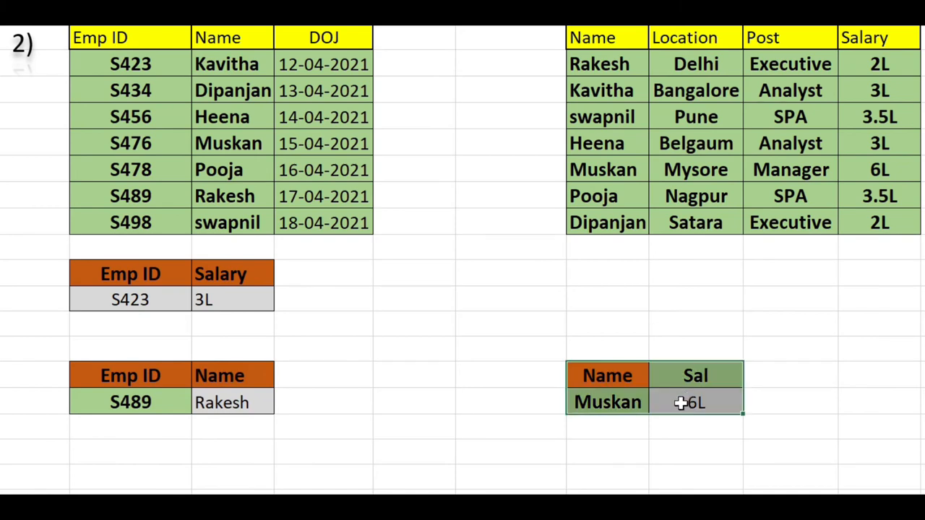
{"action": "left_click", "coordinate": [636, 452]}
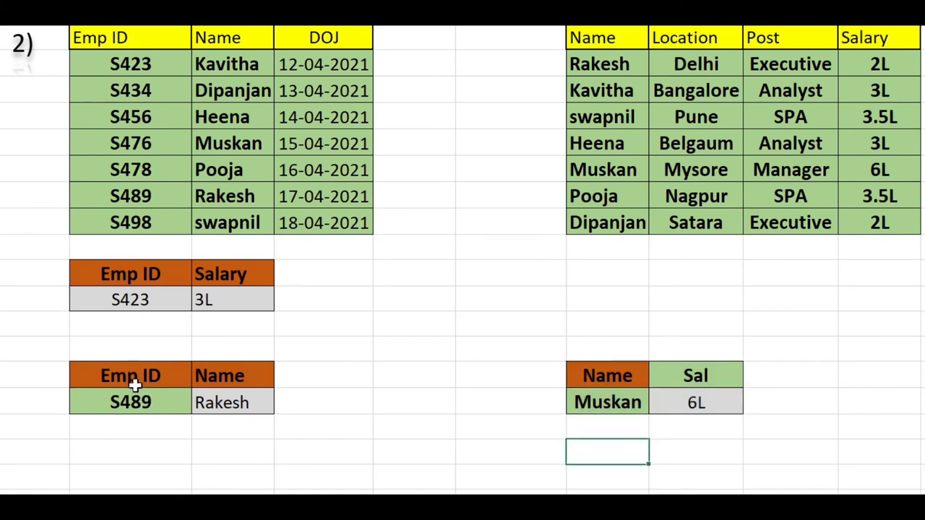
Examine how the Name result in C36:C37 corresponds to the Name lookup value in G36:G37 that feeds the salary lookup.
{"action": "left_click_drag", "start_coordinate": [134, 385], "coordinate": [135, 405]}
{"action": "left_click_drag", "start_coordinate": [258, 383], "coordinate": [247, 396]}
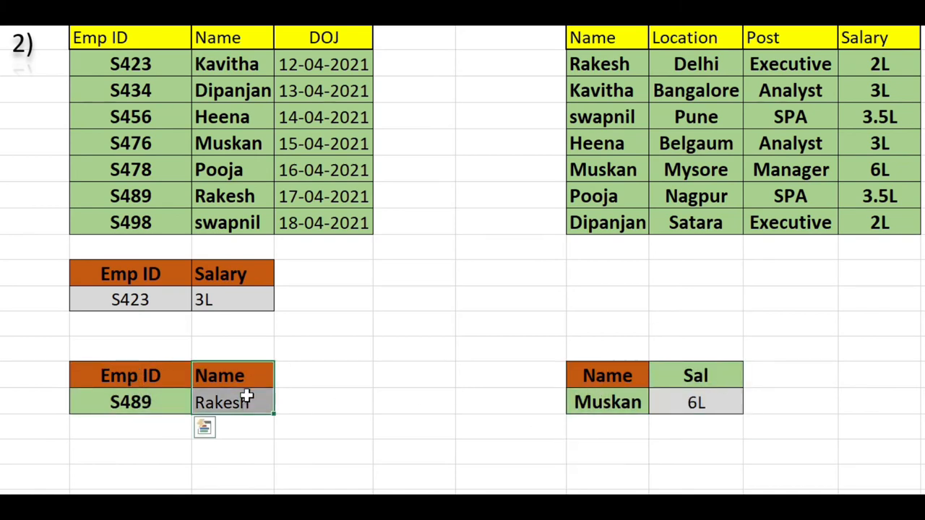
{"action": "left_click_drag", "start_coordinate": [580, 373], "coordinate": [586, 401]}
{"action": "left_click_drag", "start_coordinate": [665, 376], "coordinate": [701, 400]}
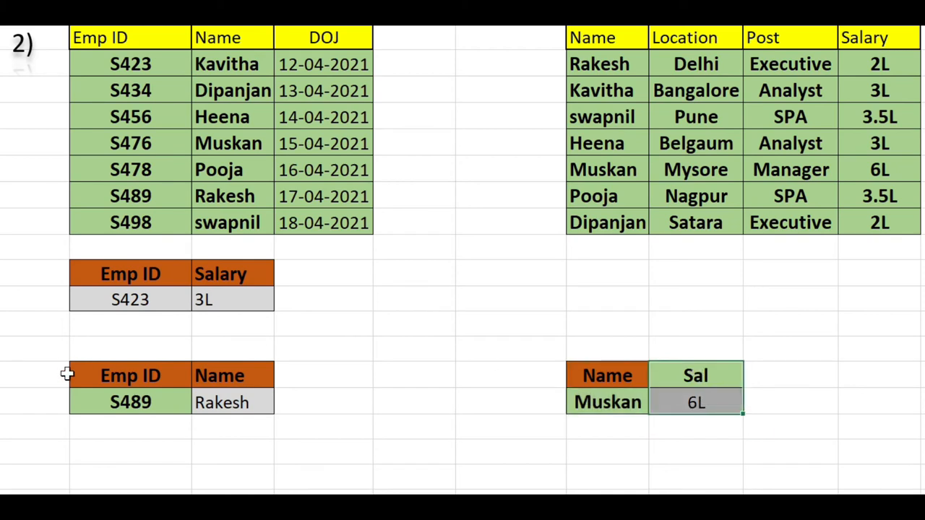
{"action": "left_click", "coordinate": [306, 409]}
{"action": "left_click_drag", "start_coordinate": [248, 376], "coordinate": [248, 402]}
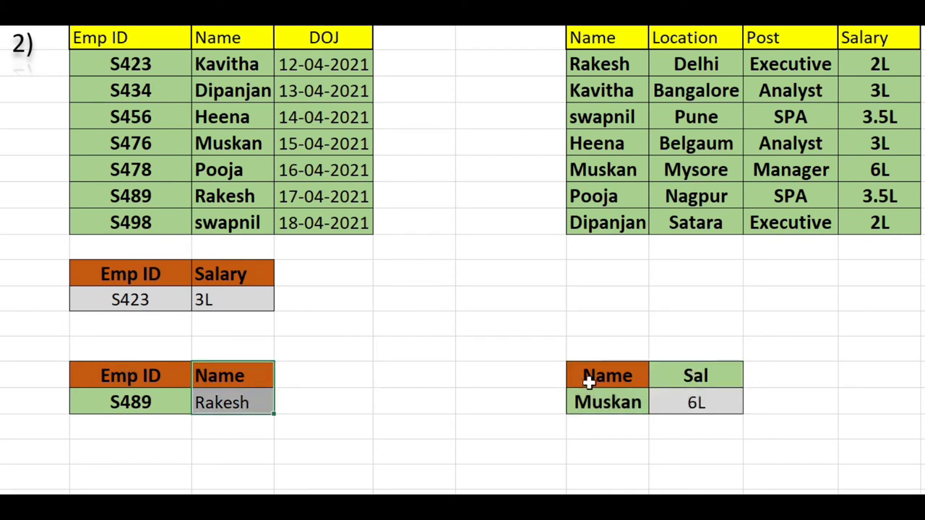
{"action": "left_click_drag", "start_coordinate": [599, 376], "coordinate": [606, 397]}
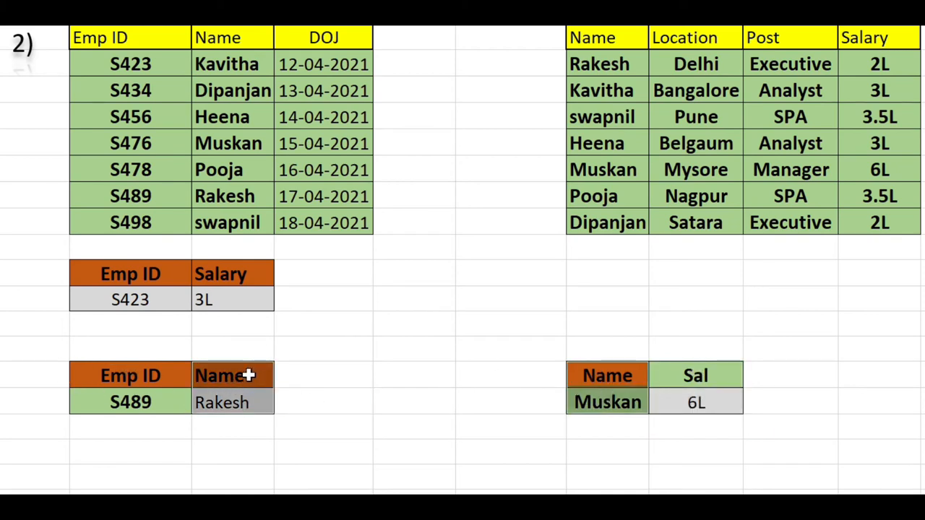
{"action": "left_click", "coordinate": [619, 399]}
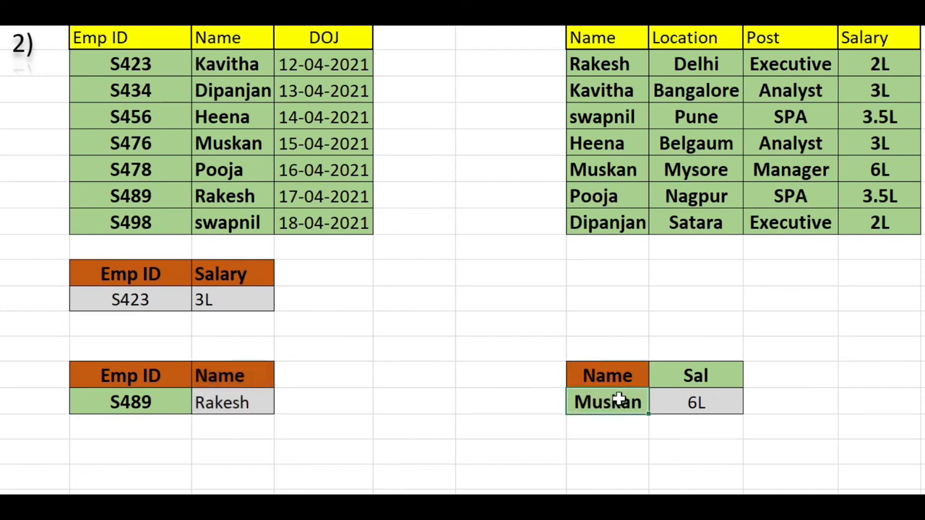
{"action": "left_click", "coordinate": [498, 424]}
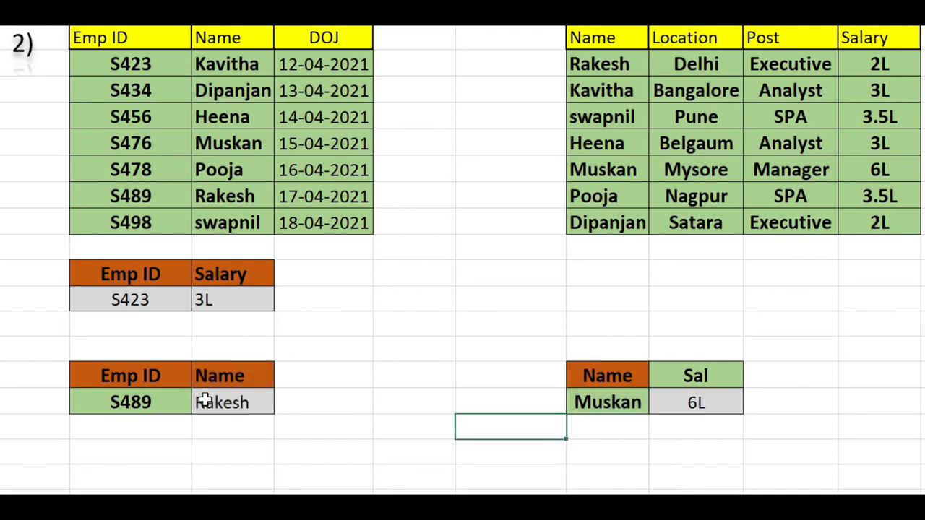
{"action": "left_click", "coordinate": [599, 402]}
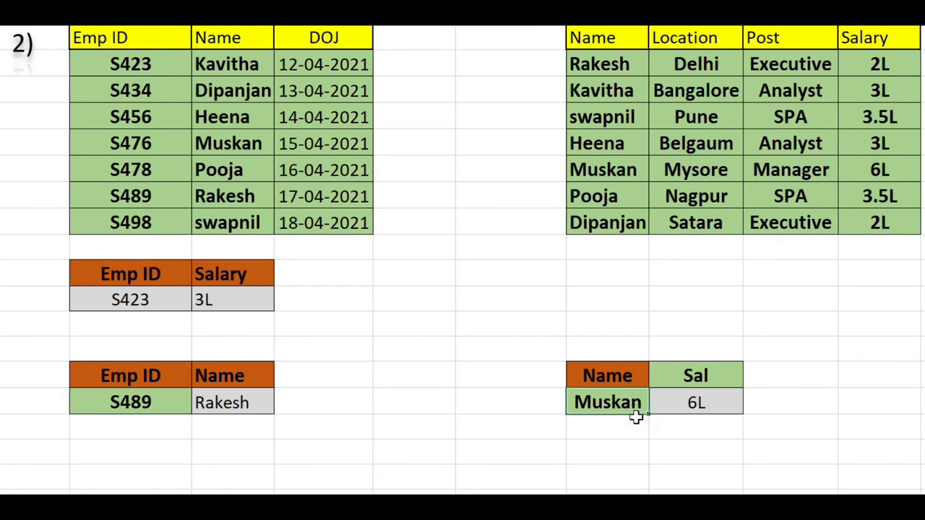
{"action": "left_click", "coordinate": [609, 454]}
{"action": "left_click", "coordinate": [694, 402]}
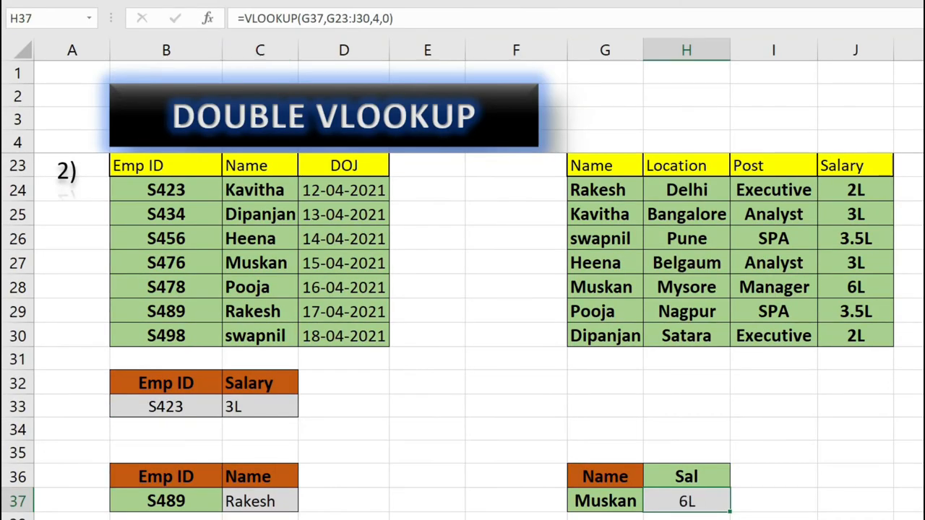
Highlight columns G and C together with row 37 to identify the cell references G37 and C37.
{"action": "left_click", "coordinate": [441, 376]}
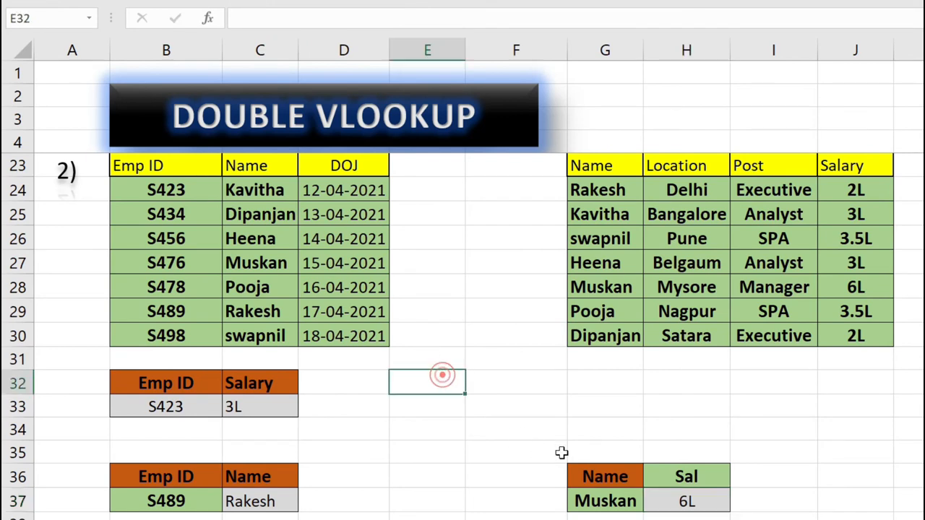
{"action": "left_click", "coordinate": [612, 500]}
{"action": "left_click", "coordinate": [620, 51]}
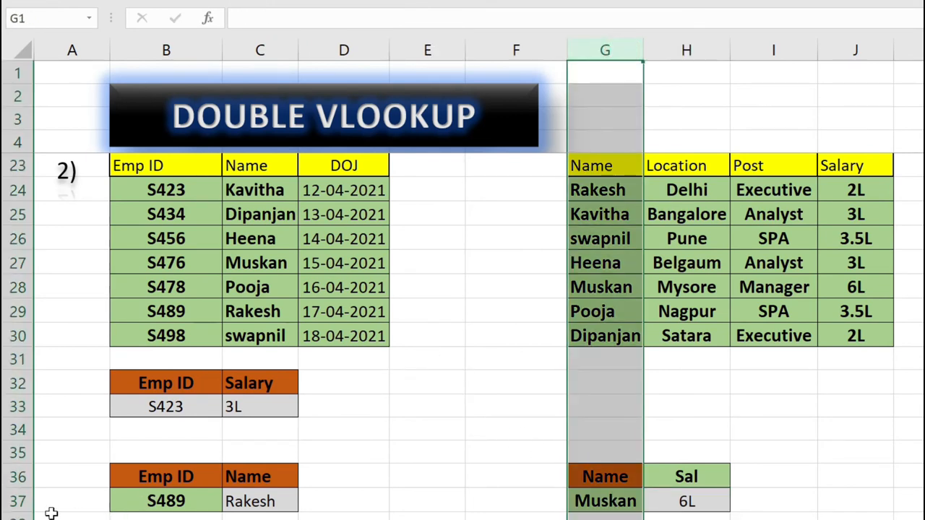
{"action": "left_click", "coordinate": [18, 500], "text": "ctrl"}
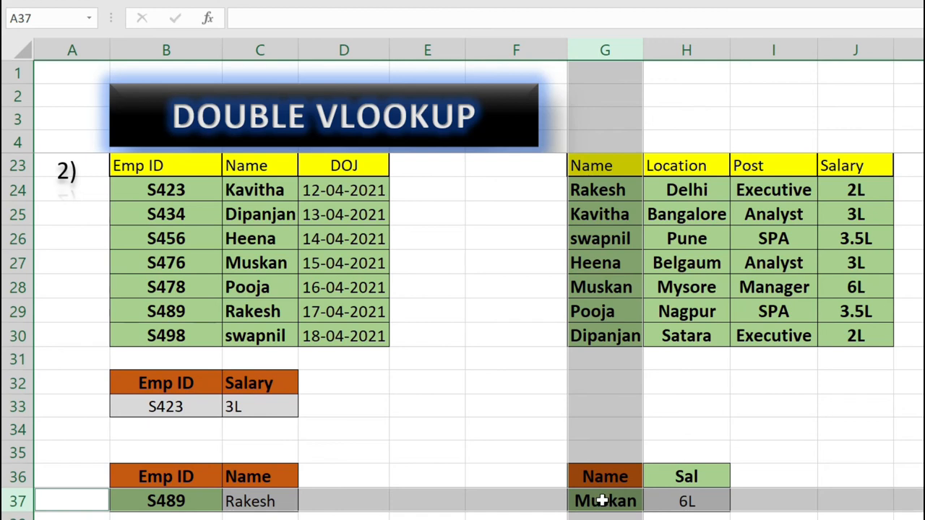
{"action": "left_click", "coordinate": [301, 517]}
{"action": "left_click", "coordinate": [266, 49]}
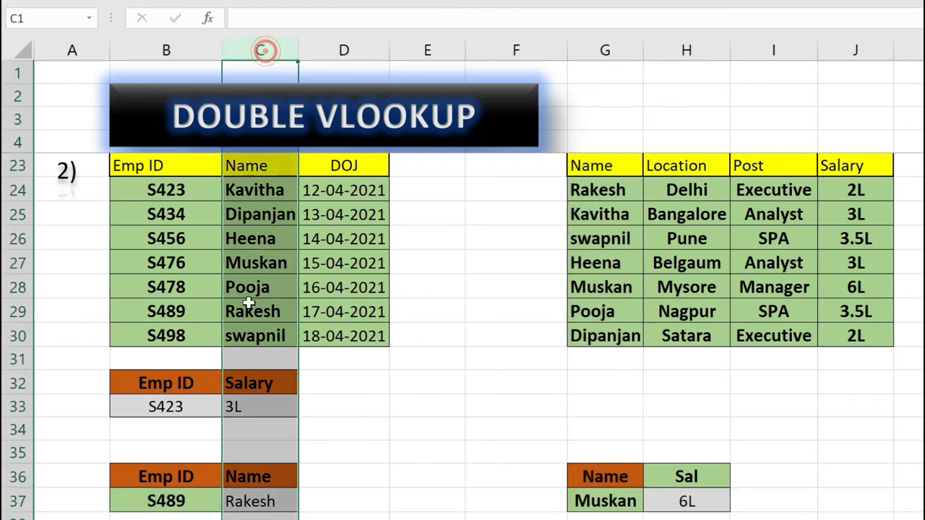
{"action": "left_click", "coordinate": [13, 504], "text": "ctrl"}
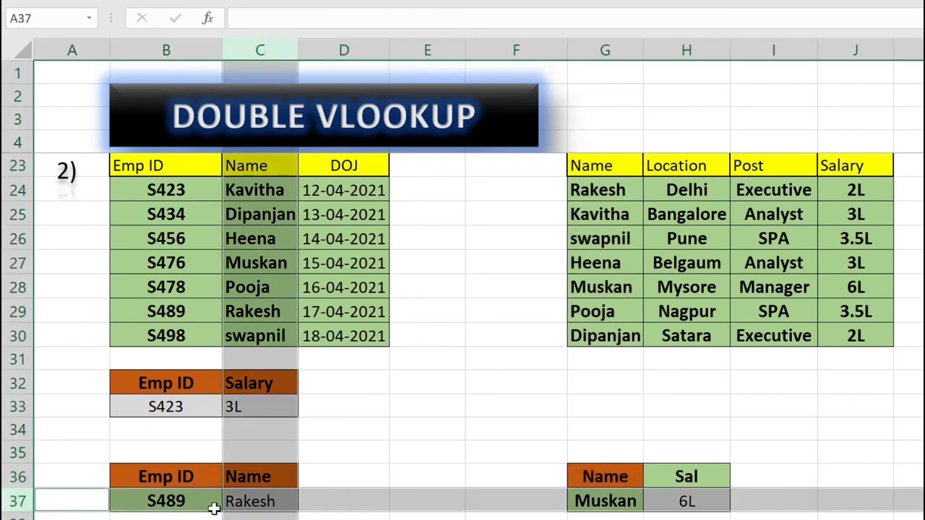
{"action": "left_click", "coordinate": [263, 502]}
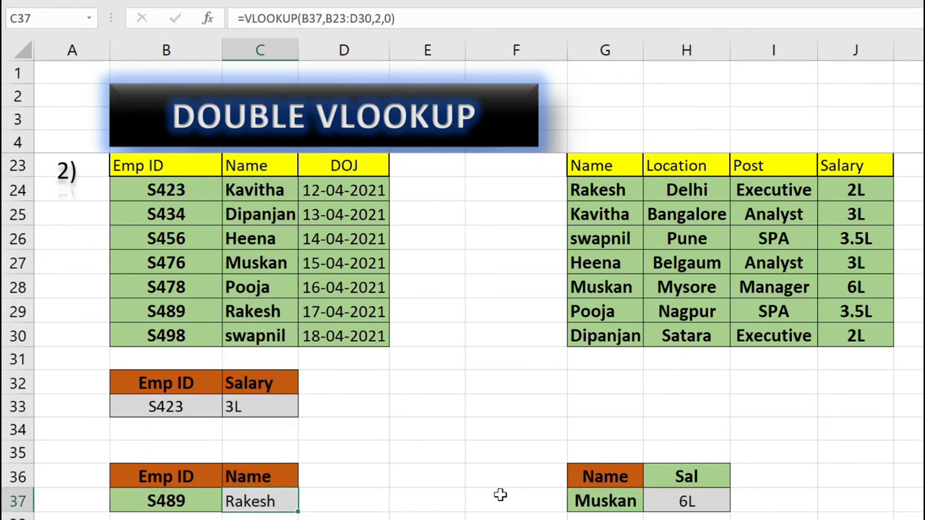
{"action": "left_click", "coordinate": [630, 503]}
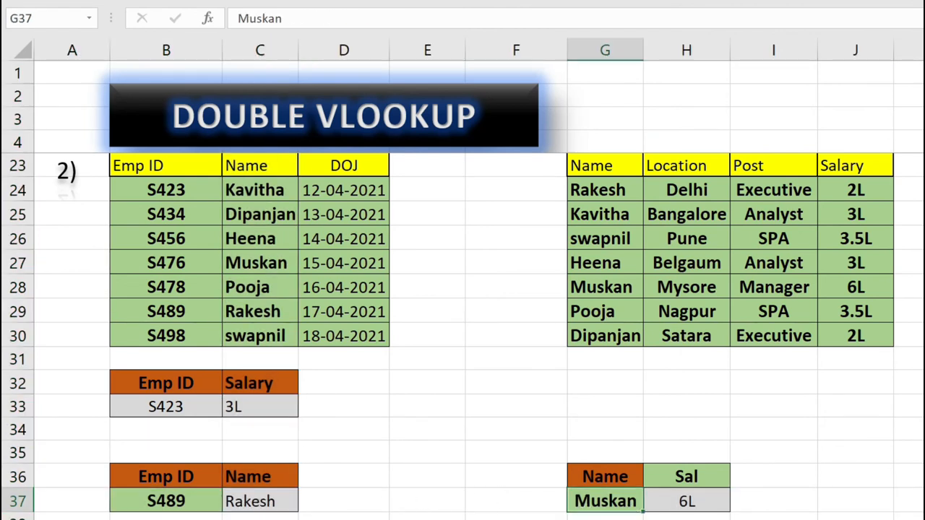
Replace the Emp ID in B37 with the one from B27 and check the name lookup formula in C37.
{"action": "left_click", "coordinate": [426, 502]}
{"action": "left_click", "coordinate": [269, 503]}
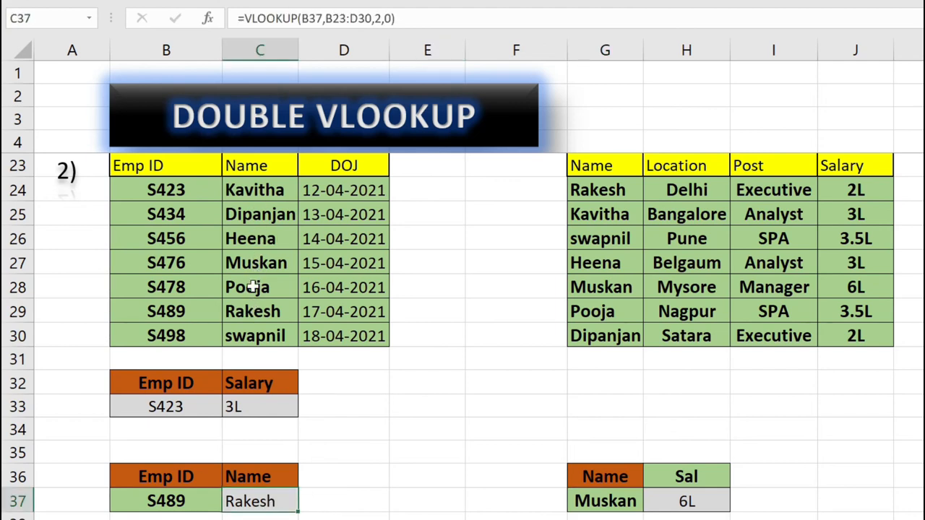
{"action": "left_click", "coordinate": [194, 502]}
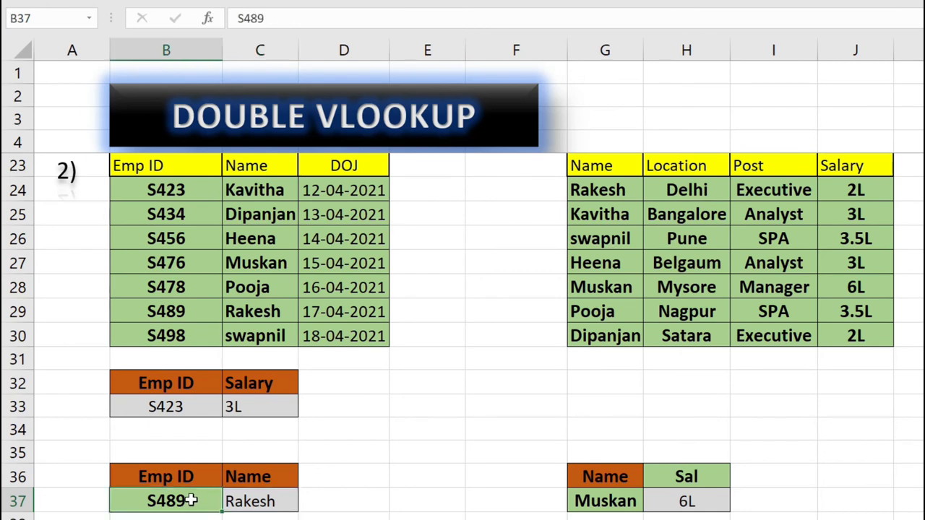
{"action": "type", "text": "S4"}
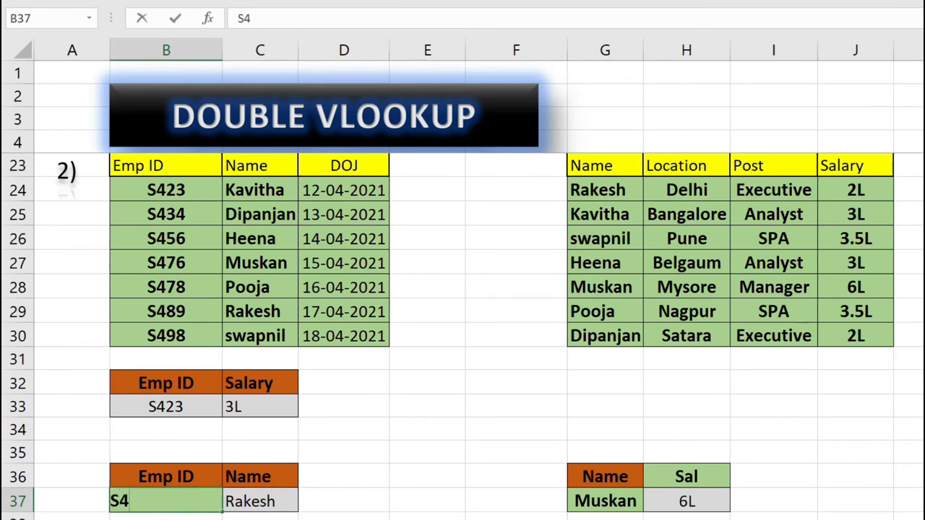
{"action": "type", "text": "76"}
{"action": "key", "text": "Return"}
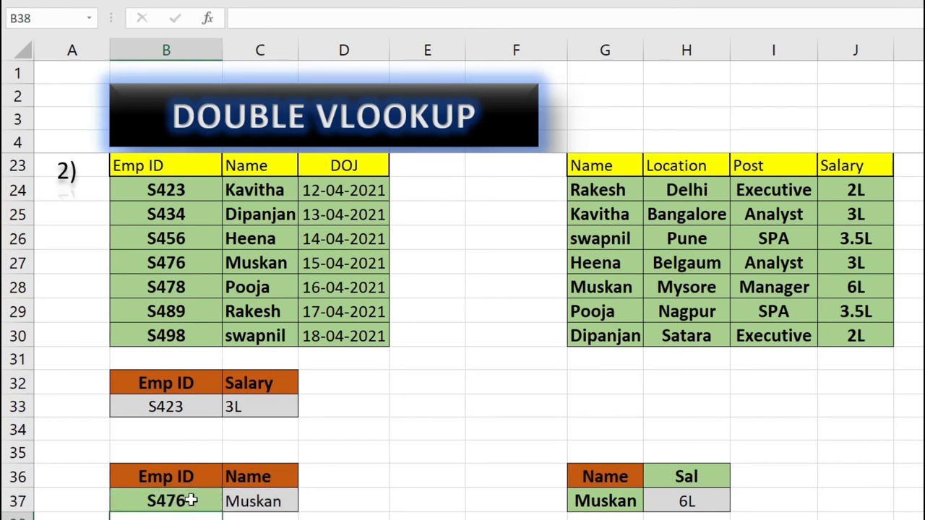
{"action": "left_click", "coordinate": [266, 501]}
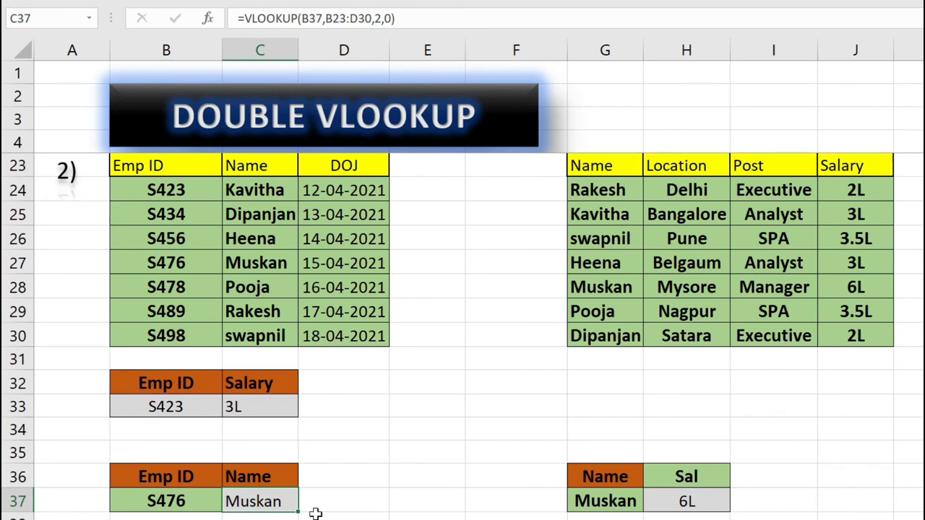
Compare the salary lookup in G37:H37 with the name lookup result in C37.
{"action": "left_click", "coordinate": [592, 505]}
{"action": "left_click", "coordinate": [683, 503]}
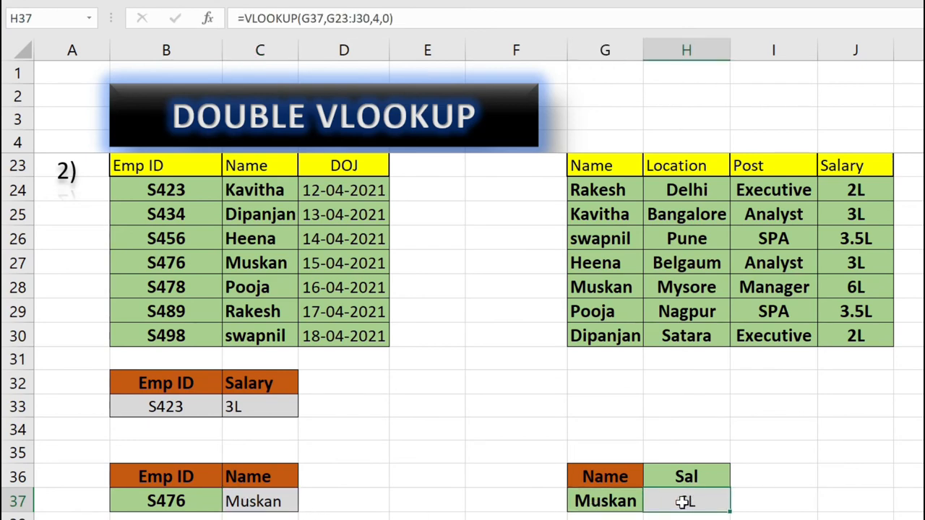
{"action": "left_click", "coordinate": [604, 502]}
{"action": "left_click", "coordinate": [675, 498]}
{"action": "left_click", "coordinate": [606, 501]}
{"action": "left_click", "coordinate": [672, 500]}
{"action": "left_click", "coordinate": [265, 502]}
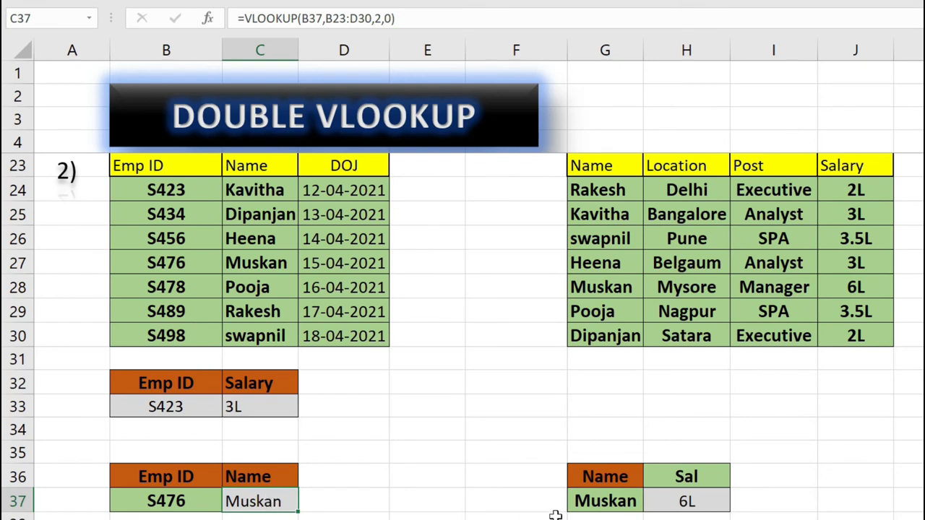
Clear the contents and formatting of the Name lookup cells in G36:G37.
{"action": "left_click", "coordinate": [601, 454]}
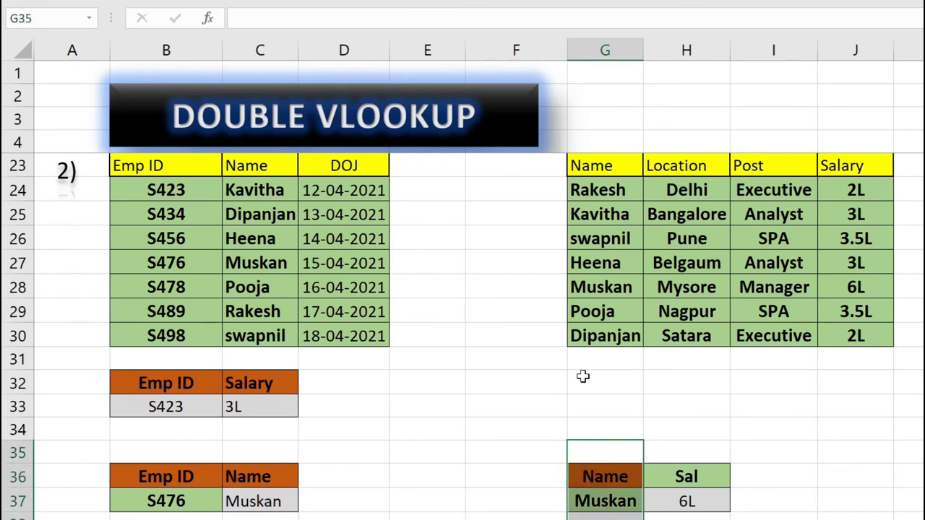
{"action": "left_click", "coordinate": [567, 2]}
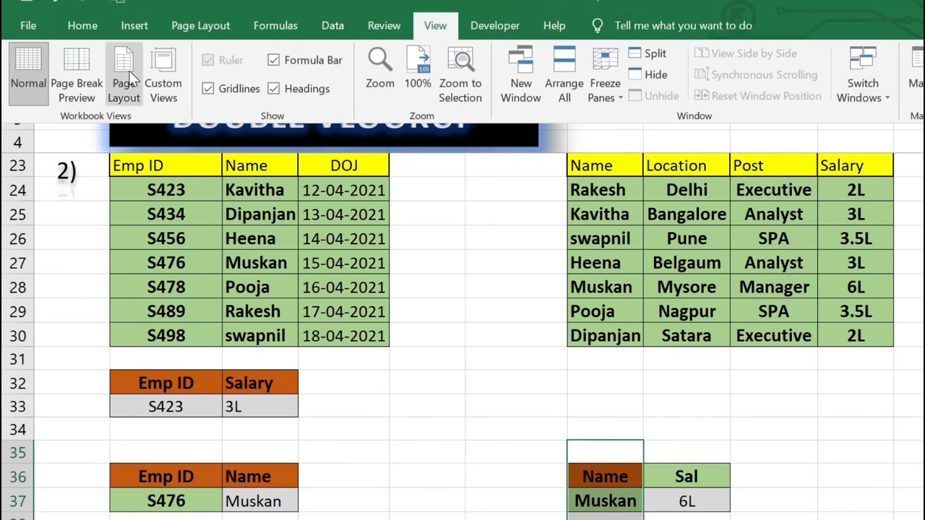
{"action": "left_click", "coordinate": [80, 25]}
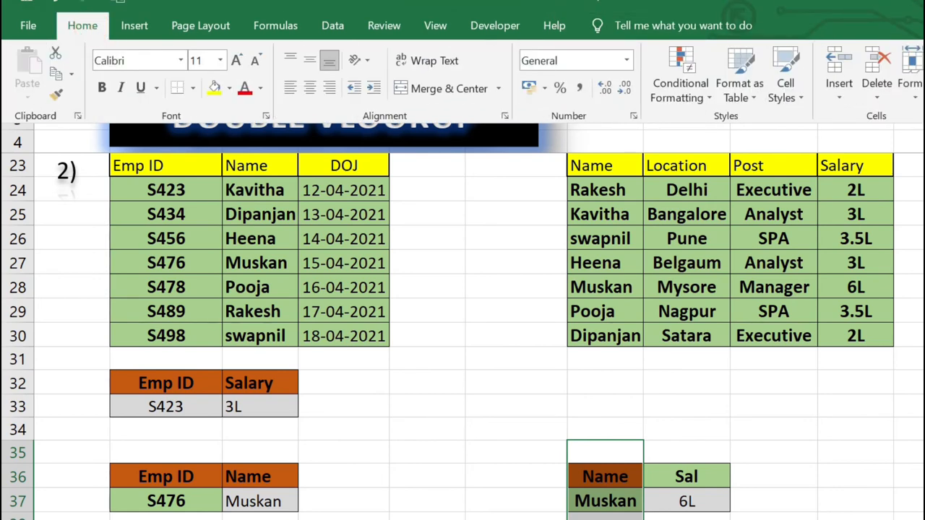
{"action": "key", "text": "shift+Down"}
{"action": "key", "text": "shift+Down"}
{"action": "key", "text": "Delete"}
Enter =VLOOKUP(C37,G23:J30,4,0) in H37 so the salary lookup uses the name result directly.
{"action": "left_click", "coordinate": [686, 500]}
{"action": "type", "text": "=vl"}
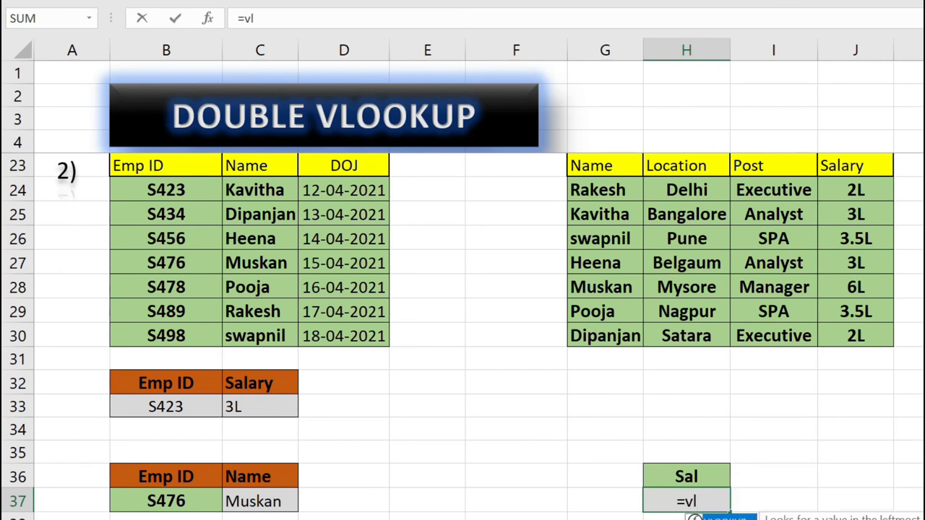
{"action": "key", "text": "Tab"}
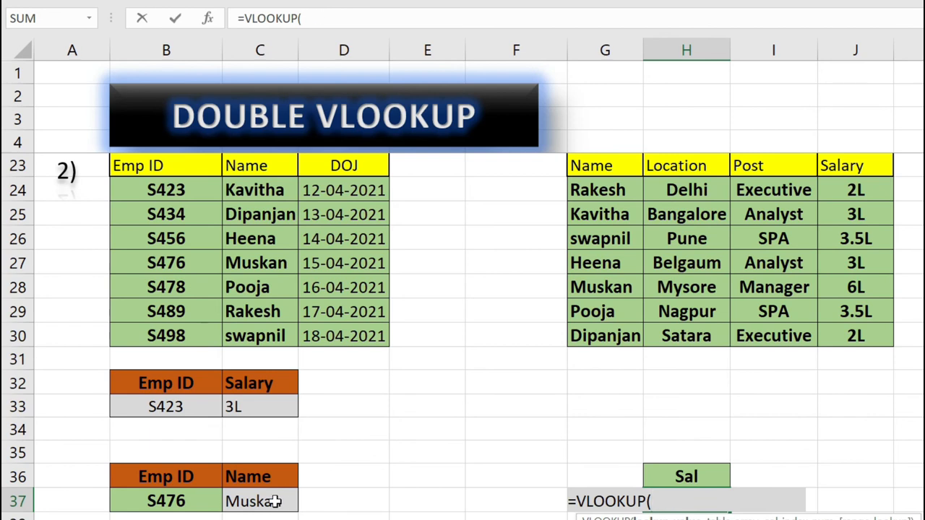
{"action": "left_click", "coordinate": [275, 501]}
{"action": "type", "text": ","}
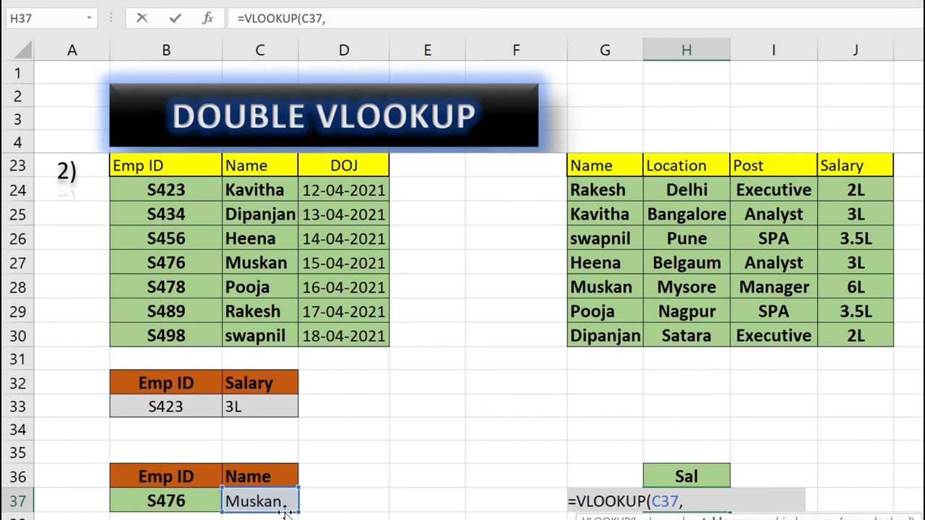
{"action": "left_click_drag", "start_coordinate": [612, 162], "coordinate": [832, 336]}
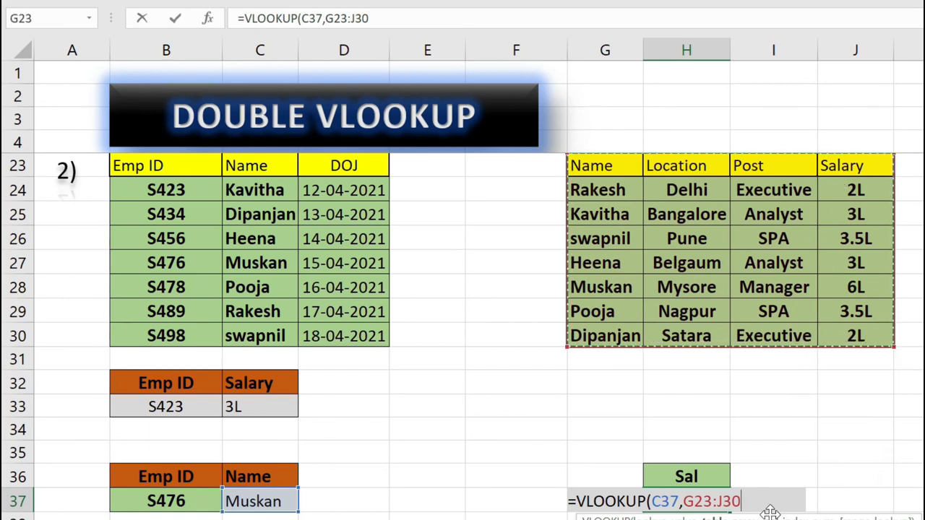
{"action": "type", "text": ",4,0"}
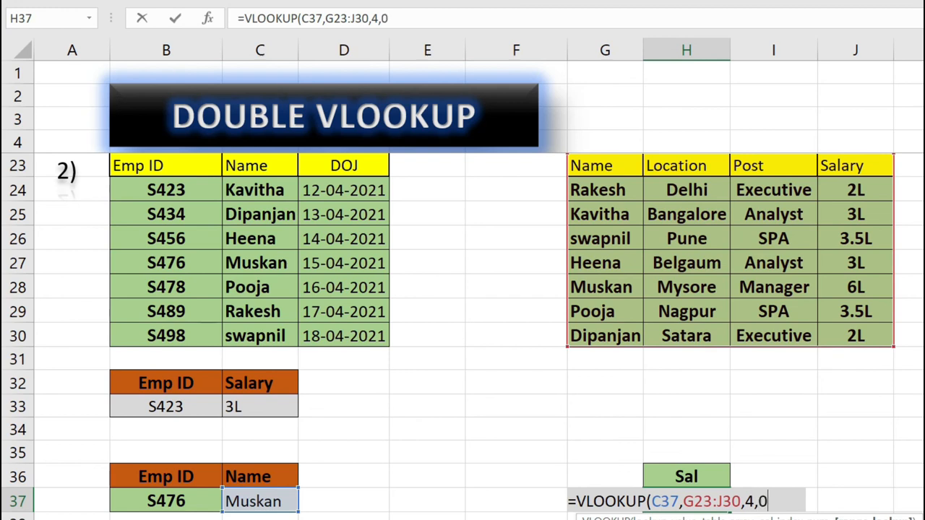
{"action": "type", "text": ")"}
{"action": "key", "text": "Return"}
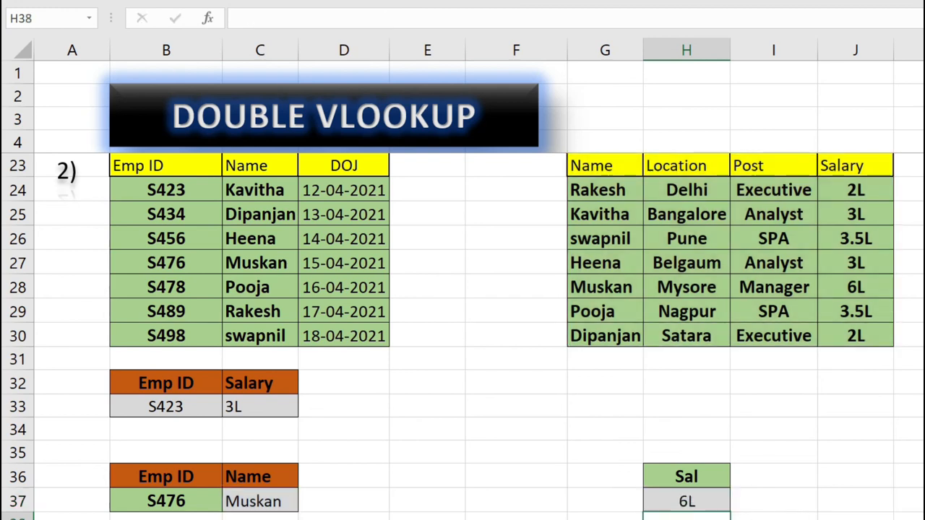
{"action": "key", "text": "Return"}
{"action": "left_click", "coordinate": [680, 506]}
Trace the Emp ID in B33 through its name in C24 and G25 to the salary in J25 and C33.
{"action": "left_click", "coordinate": [169, 407]}
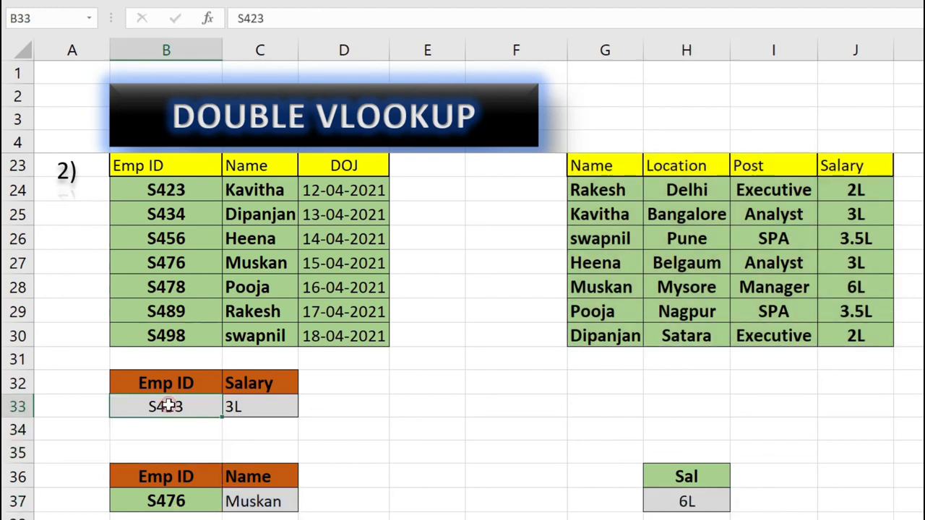
{"action": "left_click", "coordinate": [174, 260]}
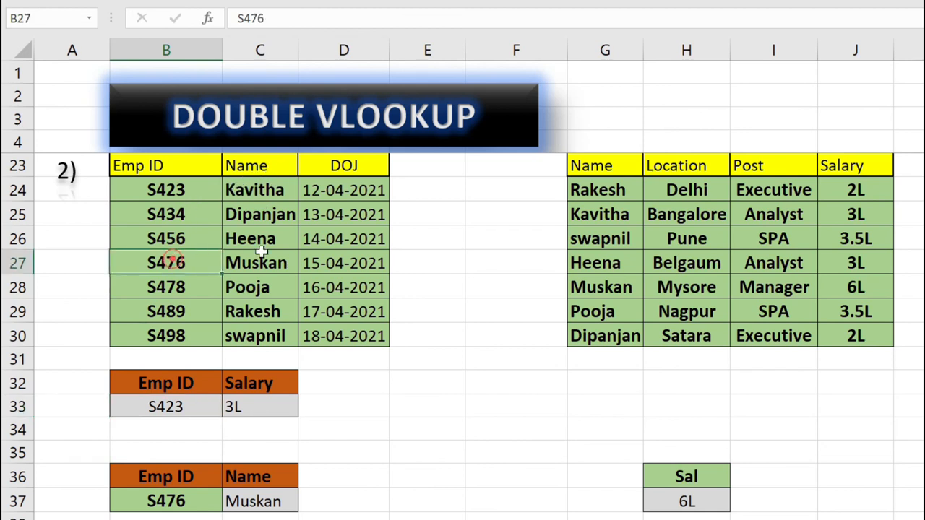
{"action": "left_click_drag", "start_coordinate": [262, 192], "coordinate": [254, 336]}
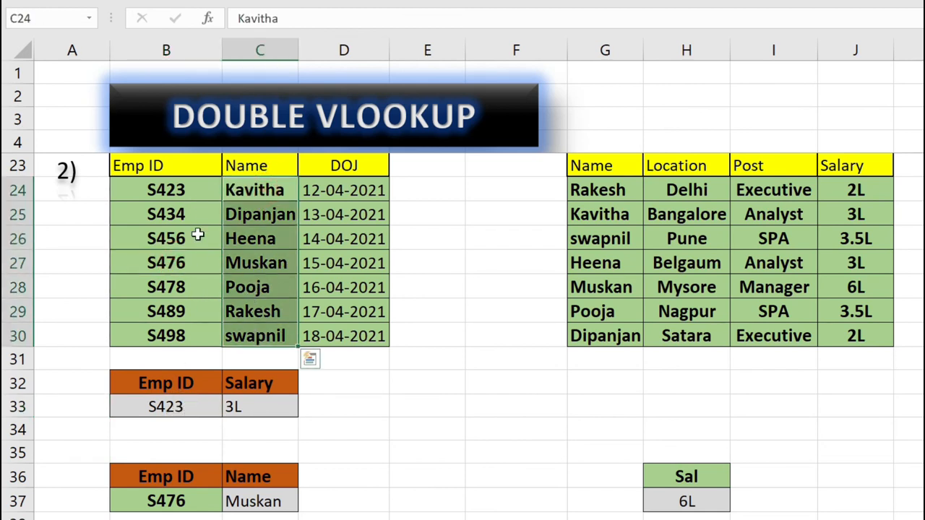
{"action": "left_click", "coordinate": [186, 189]}
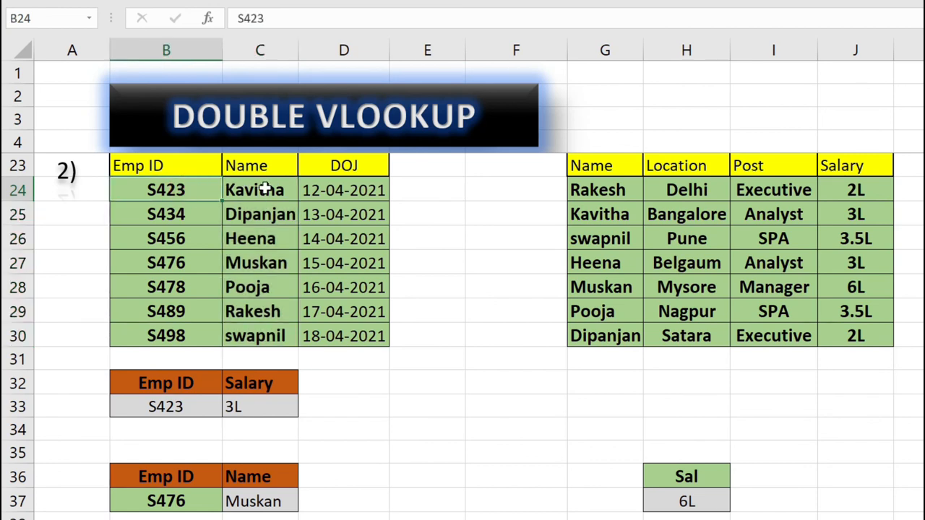
{"action": "left_click", "coordinate": [264, 190]}
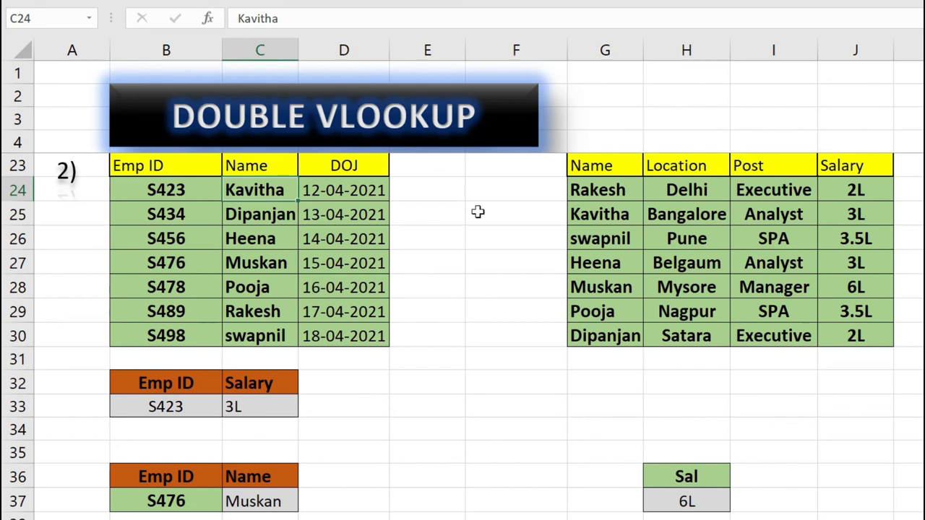
{"action": "left_click", "coordinate": [597, 214]}
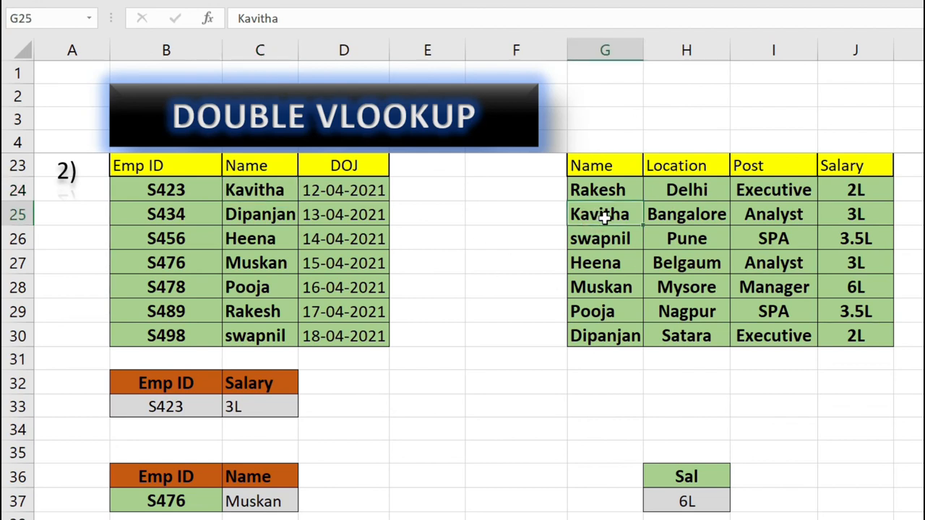
{"action": "left_click", "coordinate": [872, 213]}
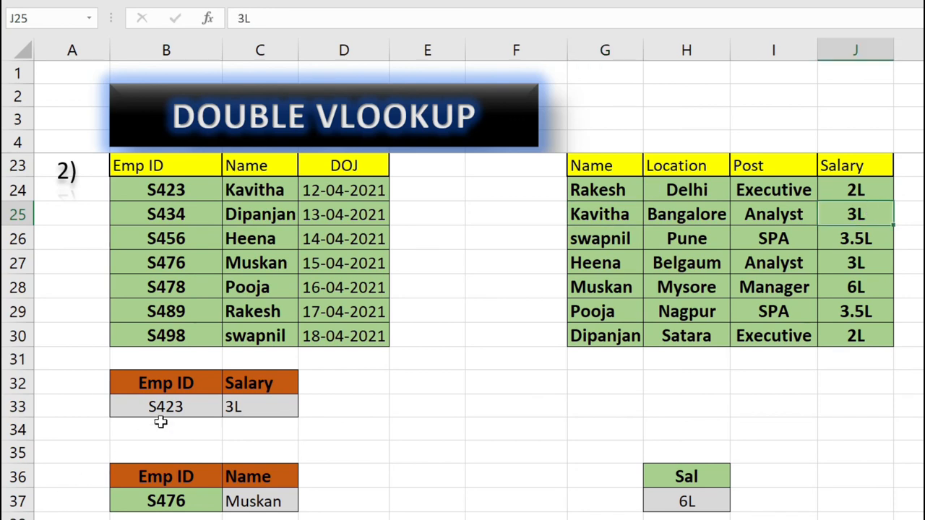
{"action": "left_click", "coordinate": [251, 404]}
{"action": "left_click", "coordinate": [369, 473]}
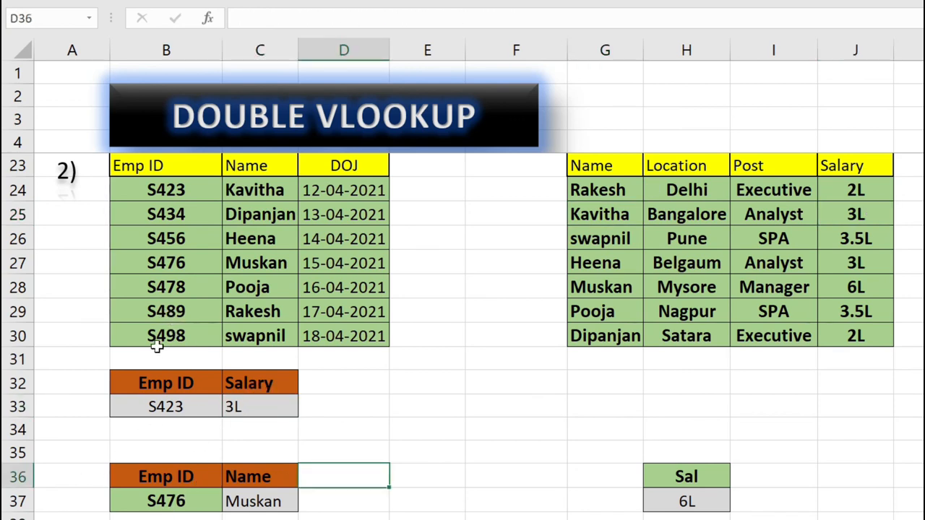
Replace the Emp ID in B37 with the one from B29 and check the name lookup in C37.
{"action": "left_click", "coordinate": [196, 500]}
{"action": "type", "text": "S4"}
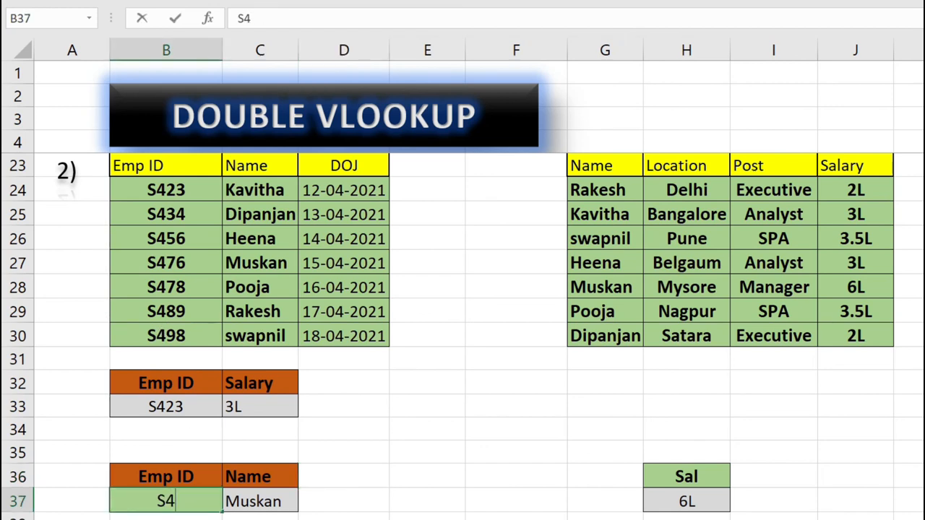
{"action": "type", "text": "89"}
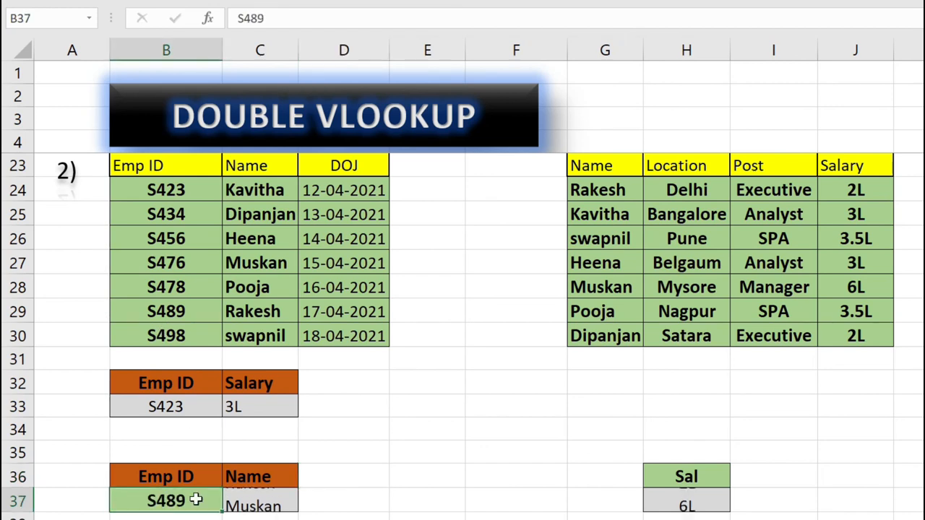
{"action": "key", "text": "Return"}
{"action": "left_click", "coordinate": [273, 499]}
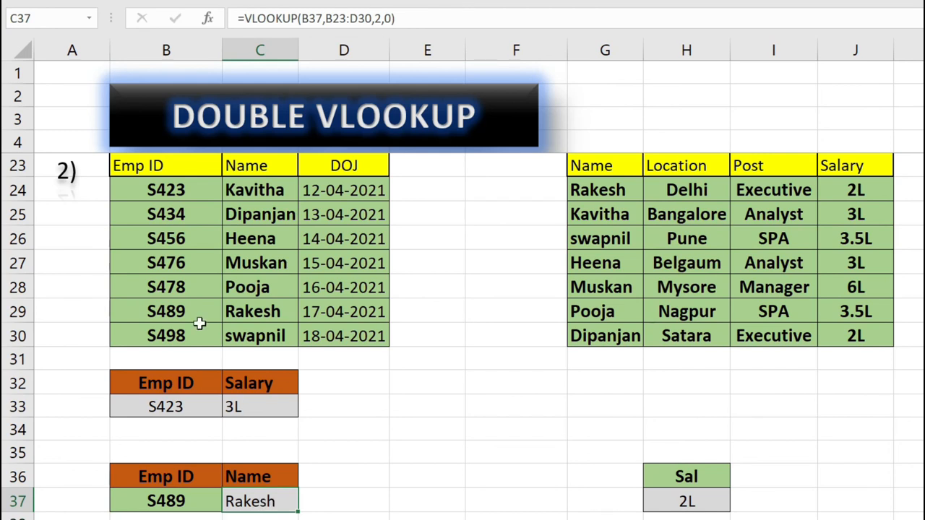
Trace the name from C29 and C37 through the G23:J30 table to its salary in J24 and H37.
{"action": "left_click", "coordinate": [251, 312]}
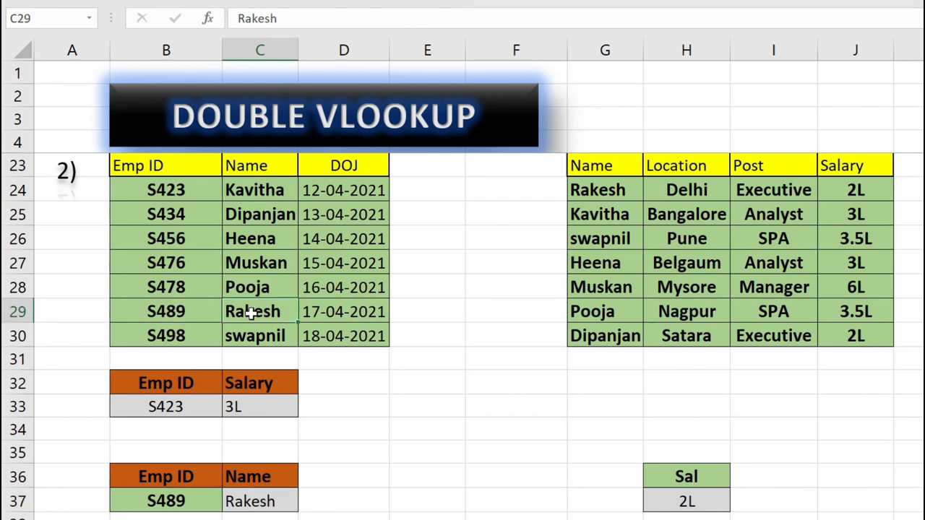
{"action": "left_click", "coordinate": [258, 497]}
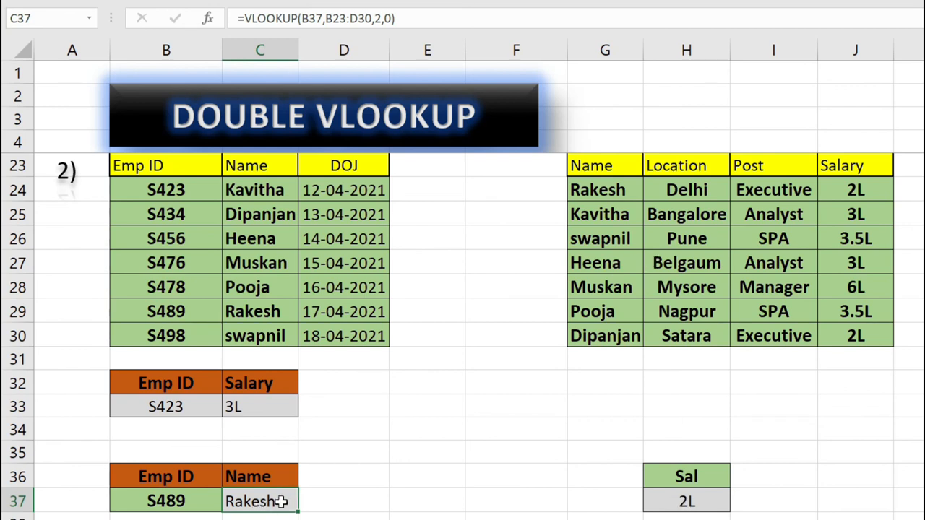
{"action": "left_click_drag", "start_coordinate": [606, 172], "coordinate": [854, 335]}
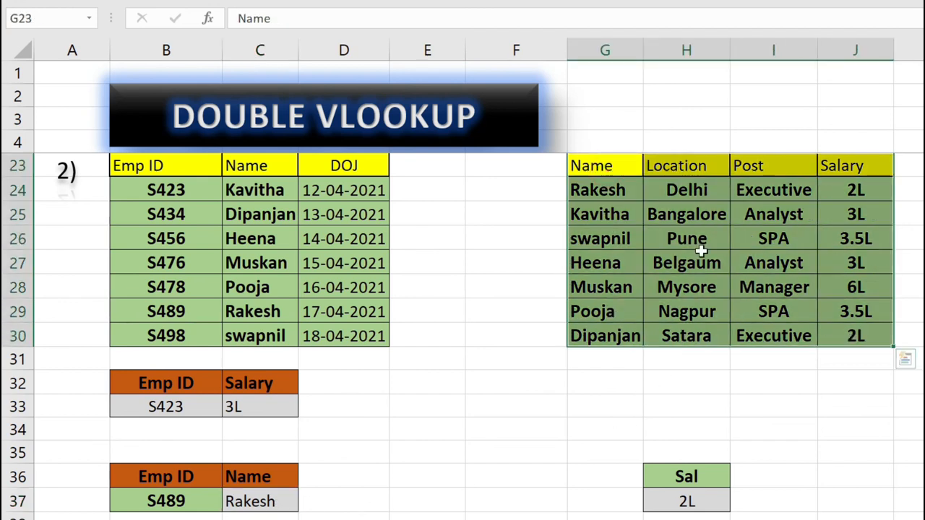
{"action": "left_click", "coordinate": [616, 192]}
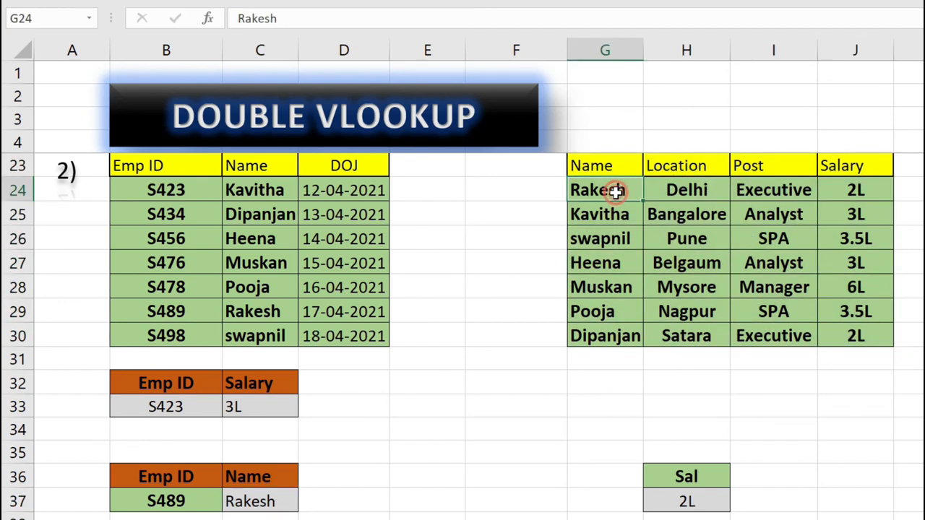
{"action": "left_click", "coordinate": [855, 190]}
{"action": "left_click", "coordinate": [695, 501]}
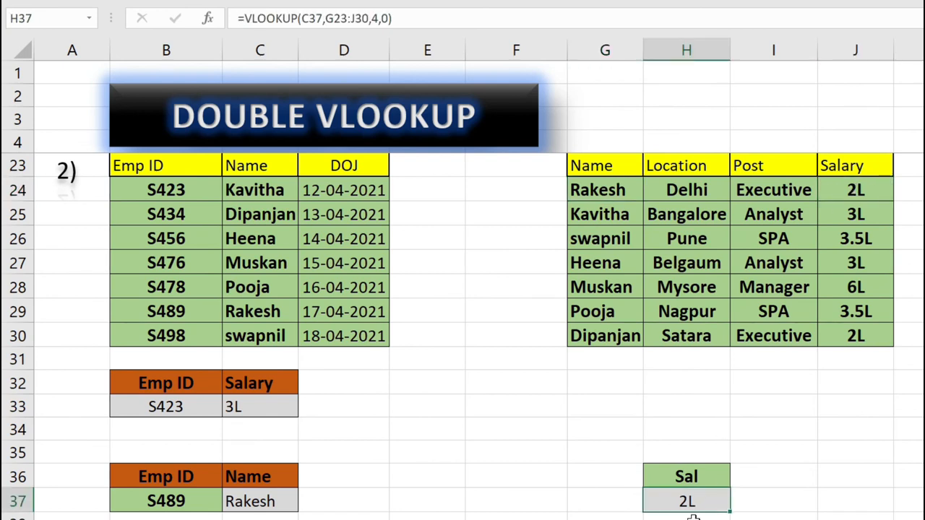
{"action": "left_click_drag", "start_coordinate": [206, 479], "coordinate": [702, 499]}
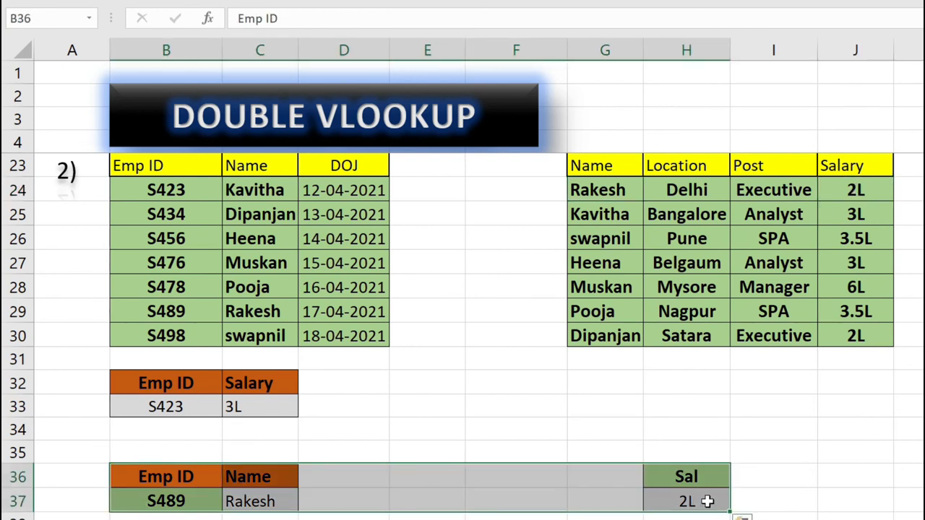
Examine the double VLOOKUP formula in C33, highlighting the inner VLOOKUP as lookup value and G23:J30 as table array.
{"action": "left_click", "coordinate": [260, 412]}
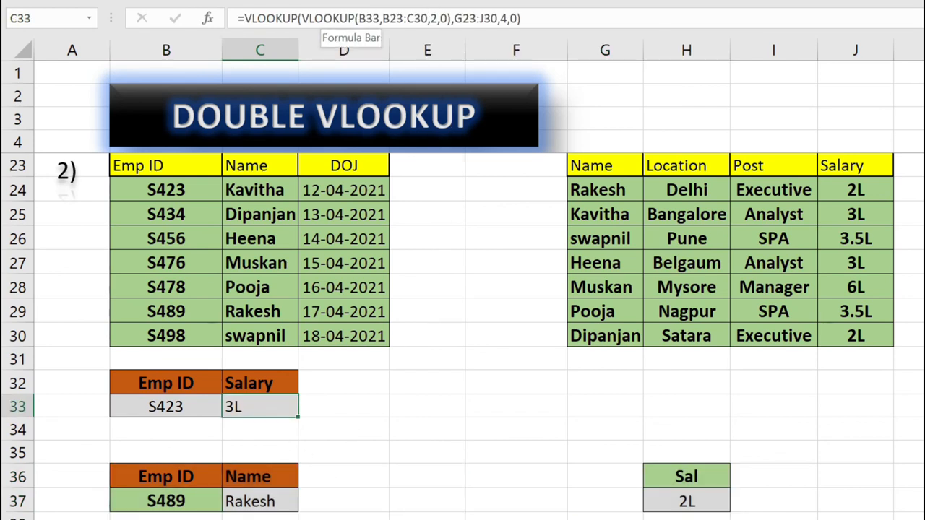
{"action": "left_click", "coordinate": [301, 17]}
{"action": "left_click_drag", "start_coordinate": [301, 17], "coordinate": [450, 17]}
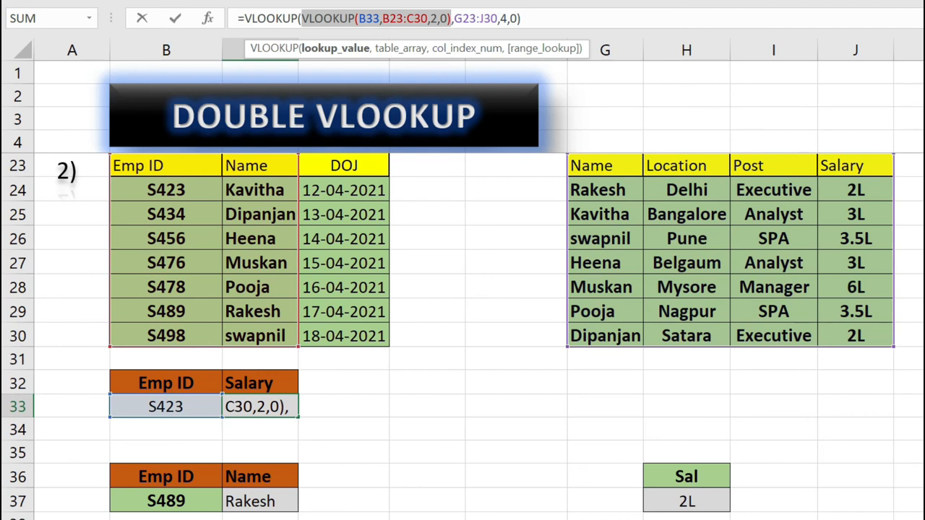
{"action": "left_click_drag", "start_coordinate": [454, 18], "coordinate": [497, 18]}
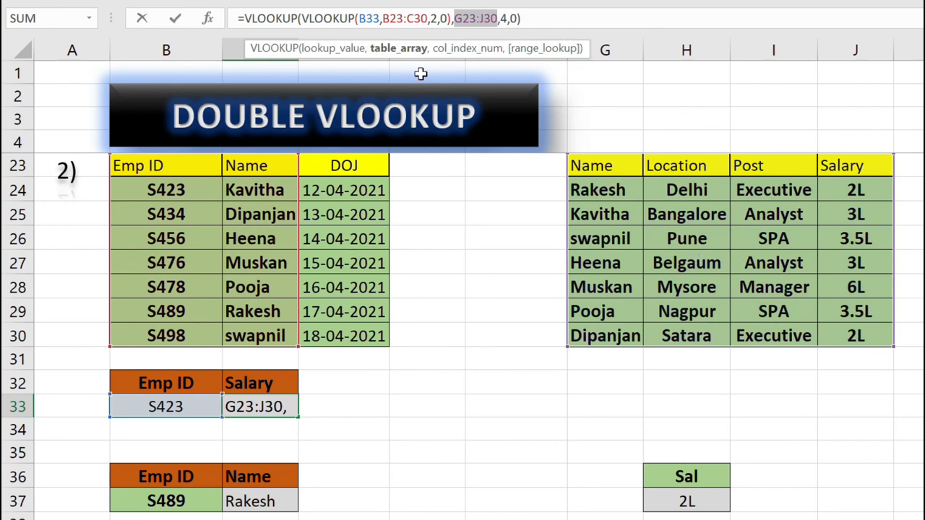
{"action": "key", "text": "ctrl+Return"}
{"action": "left_click", "coordinate": [416, 359]}
{"action": "scroll", "coordinate": [430, 424], "scroll_direction": "up", "scroll_amount": 3}
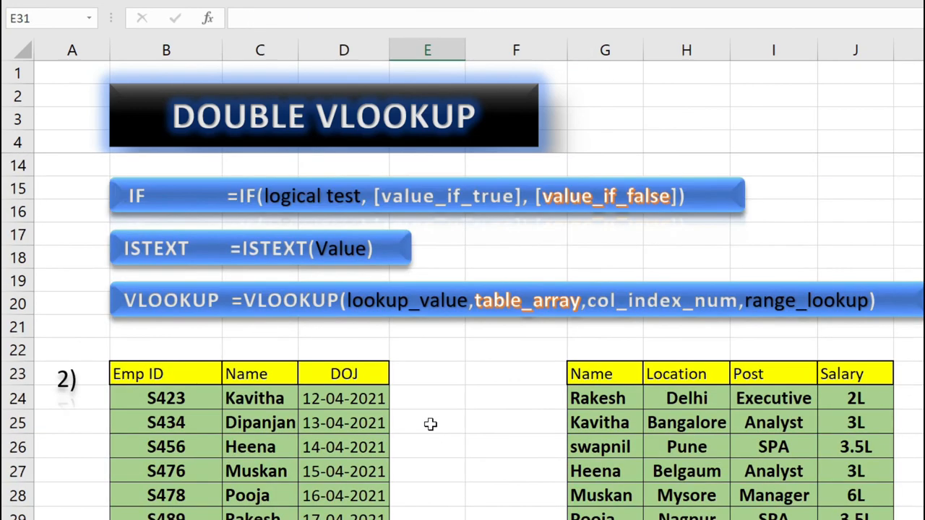
{"action": "scroll", "coordinate": [430, 424], "scroll_direction": "down", "scroll_amount": 3}
{"action": "scroll", "coordinate": [434, 415], "scroll_direction": "up", "scroll_amount": 1}
{"action": "left_click", "coordinate": [454, 382]}
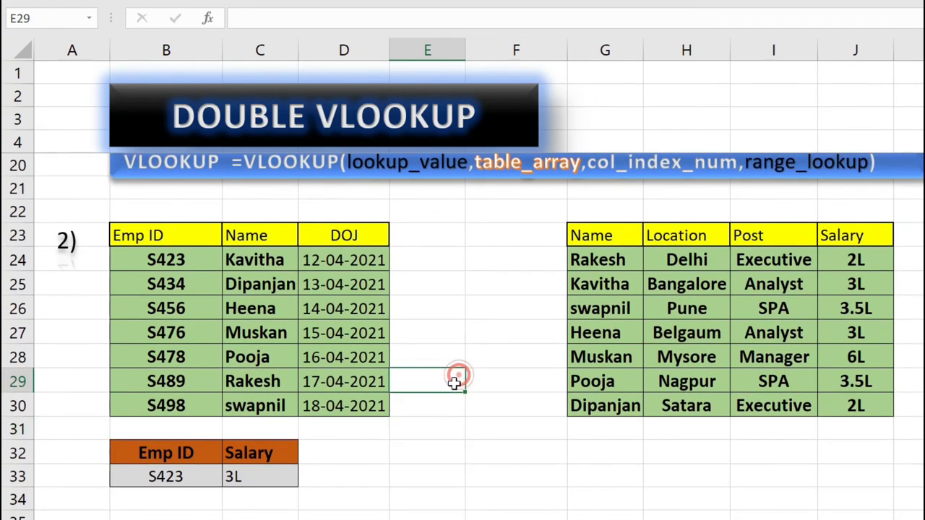
{"action": "scroll", "coordinate": [448, 411], "scroll_direction": "down", "scroll_amount": 3}
{"action": "scroll", "coordinate": [448, 411], "scroll_direction": "up", "scroll_amount": 3}
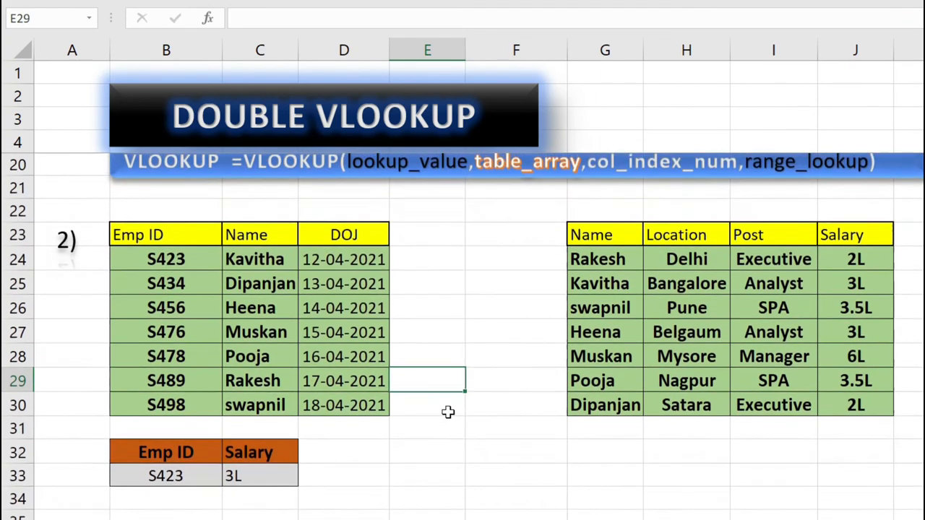